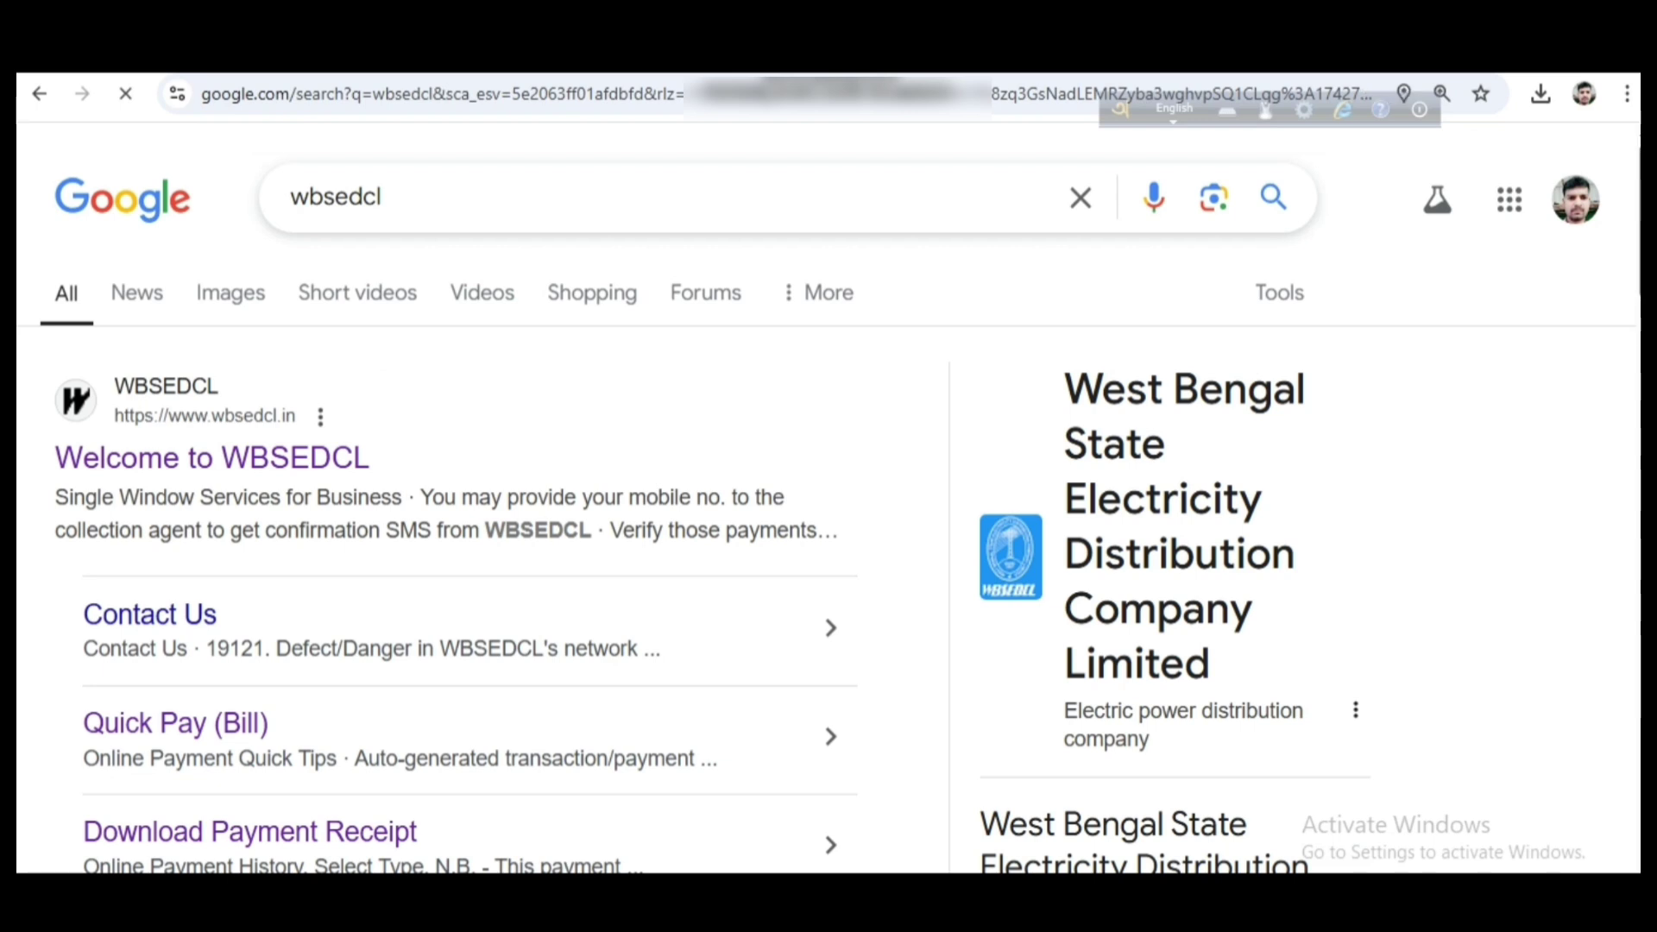
Highlight the Google search box and search for 'WBSEDCl'
key("ctrl+alt+d")
mouse_move(26, 358)
left_mouse_down()
mouse_move(78, 547)
mouse_move(466, 576)
left_mouse_up()
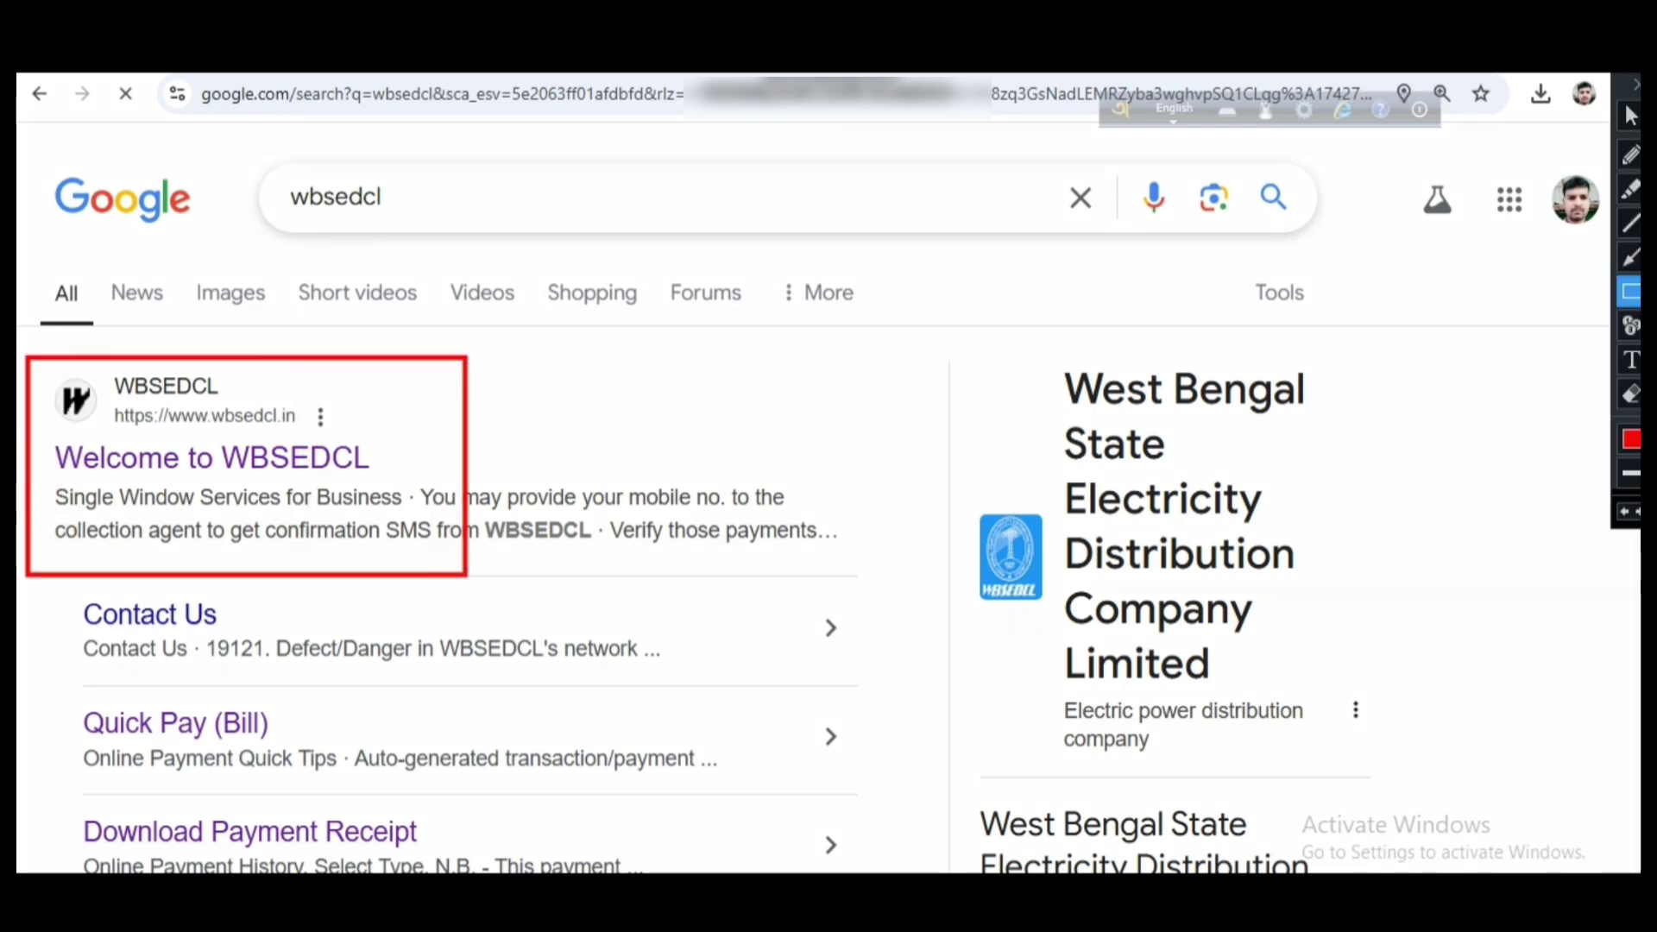
mouse_move(41, 436)
left_mouse_down()
mouse_move(173, 479)
mouse_move(379, 479)
left_mouse_up()
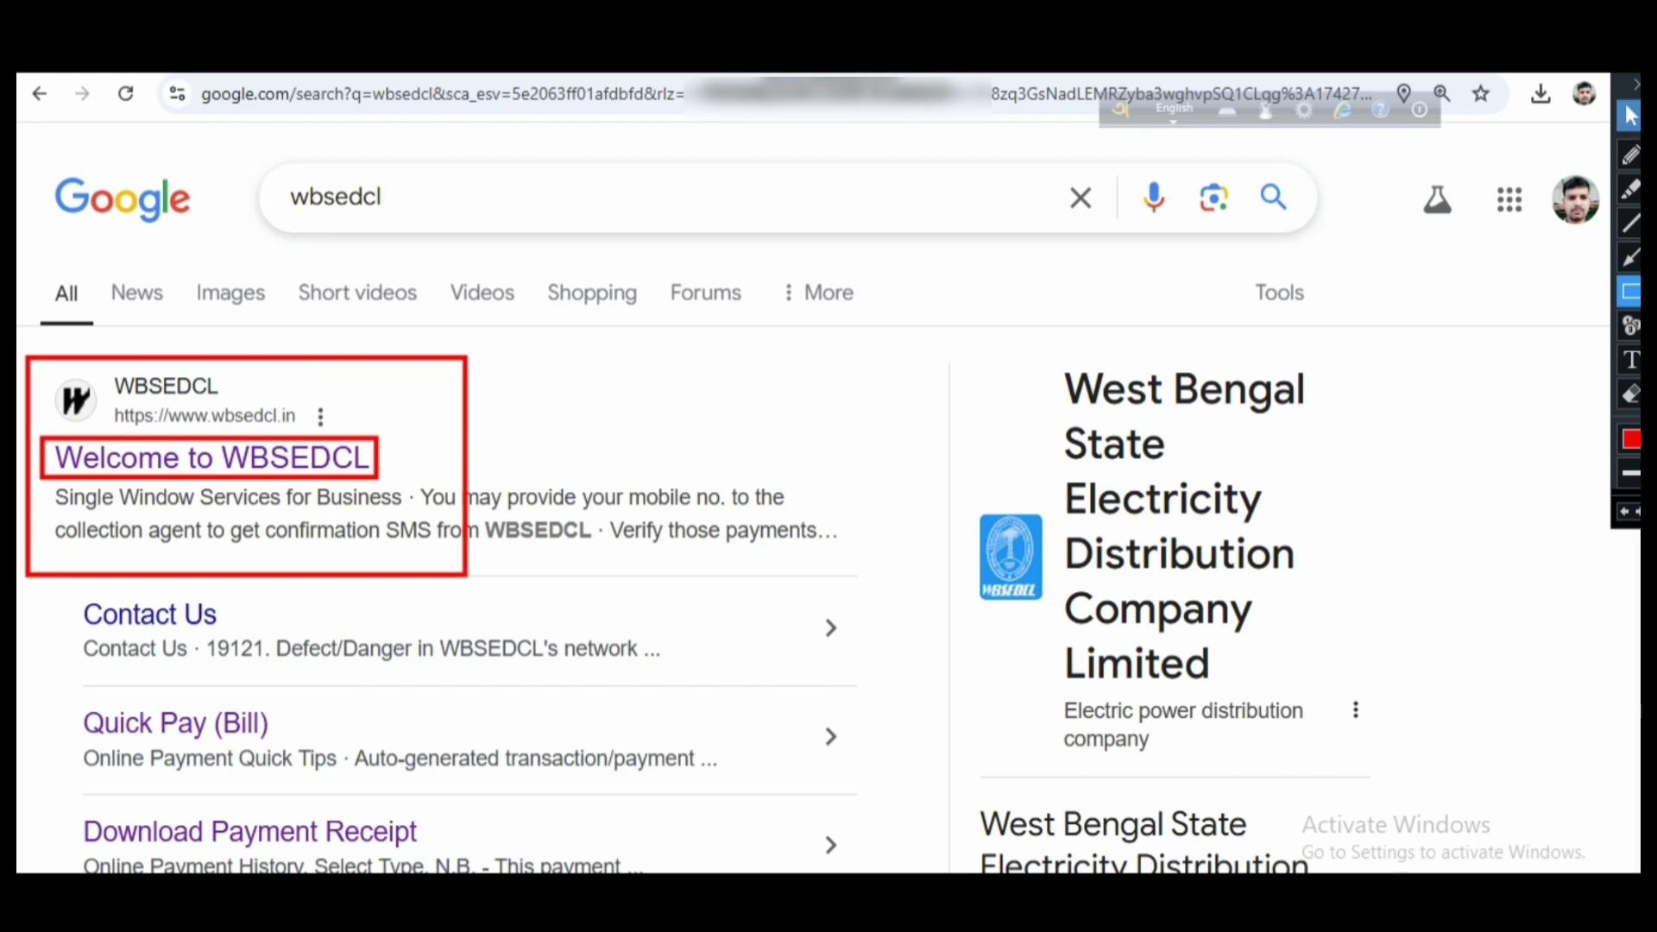
left_click(1636, 84)
left_click(212, 458)
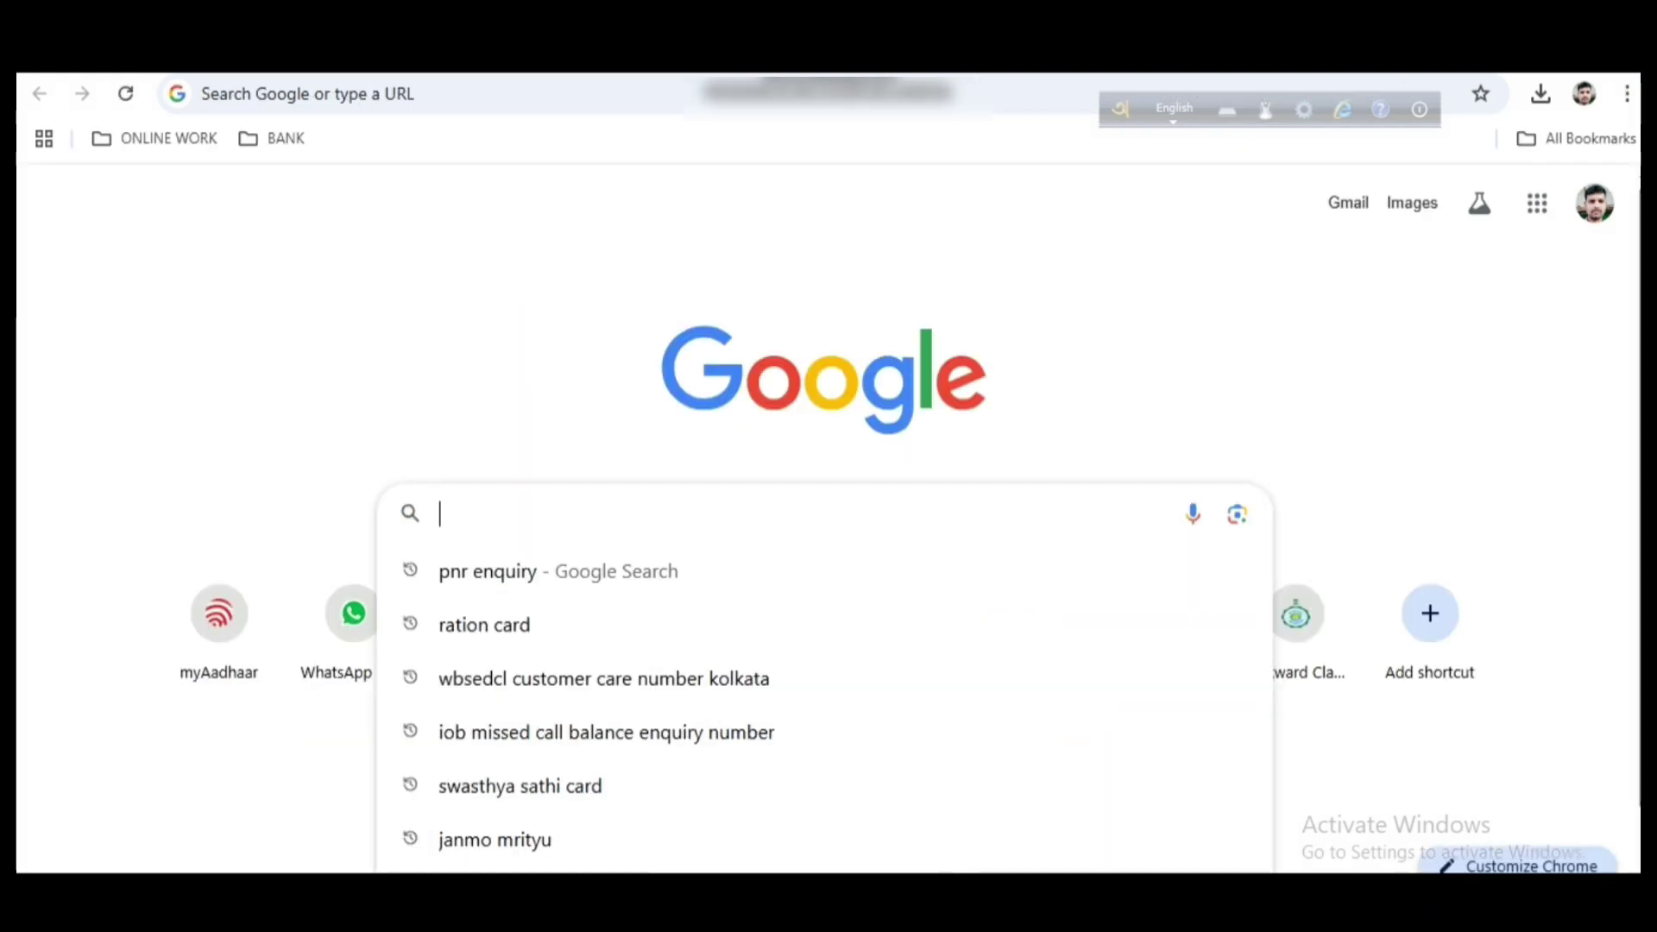
type("WBS")
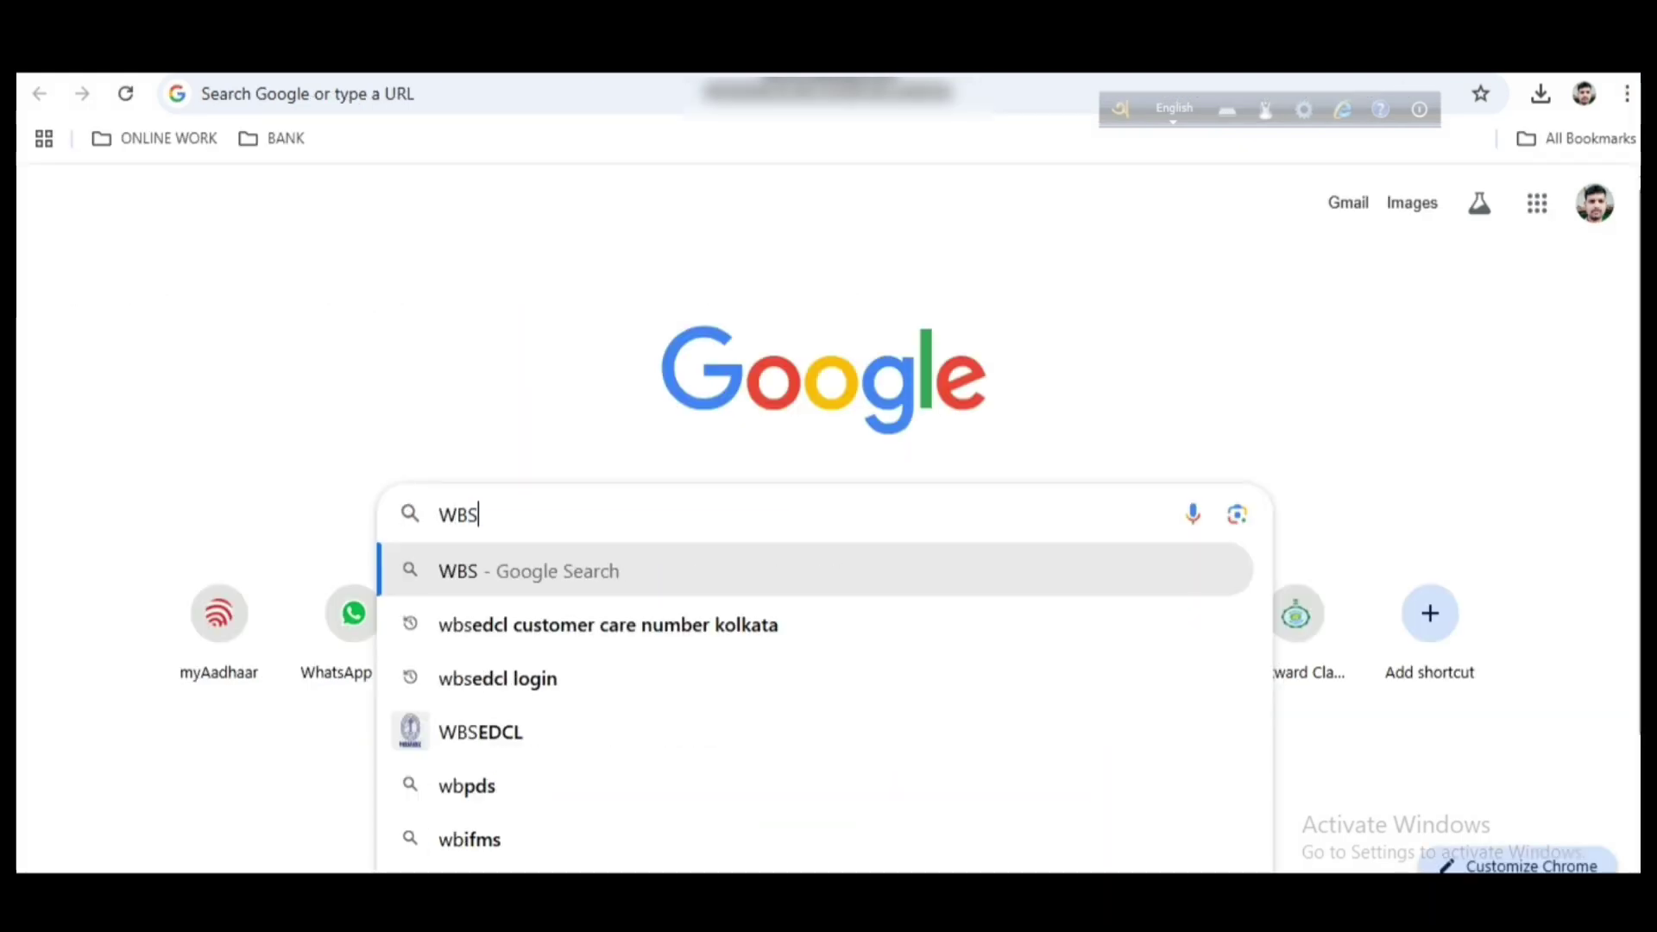
type("EDCl")
key("Return")
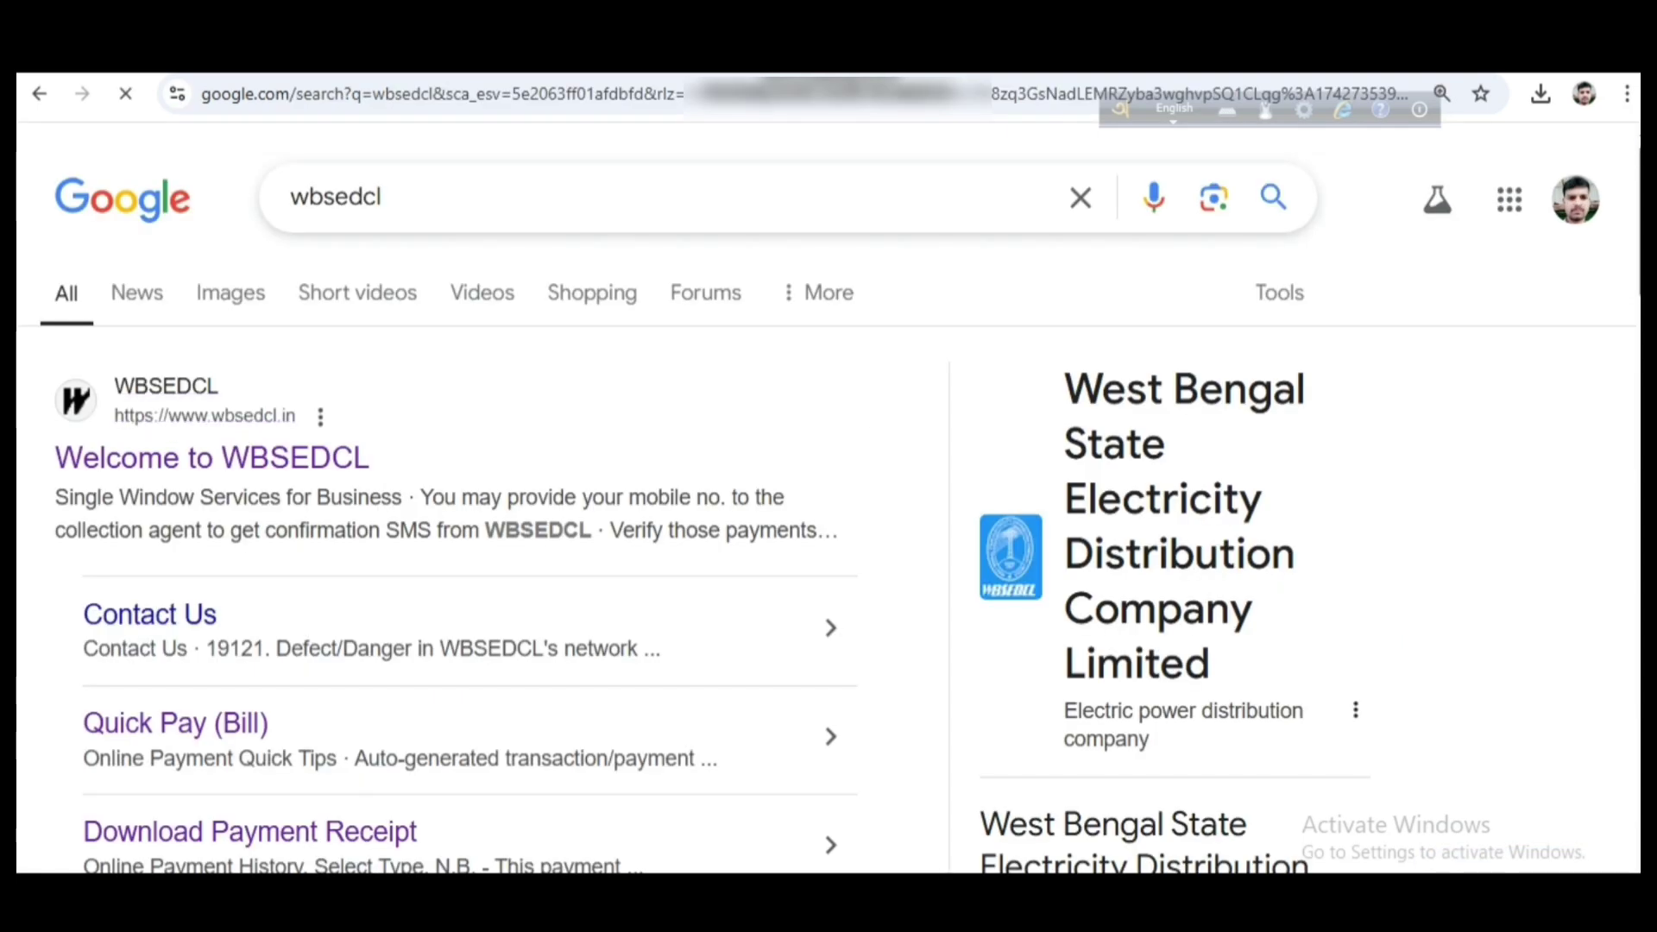
Search 'WBSEDCL' in a new tab and mark the Welcome to WBSEDCL result
key("ctrl+t")
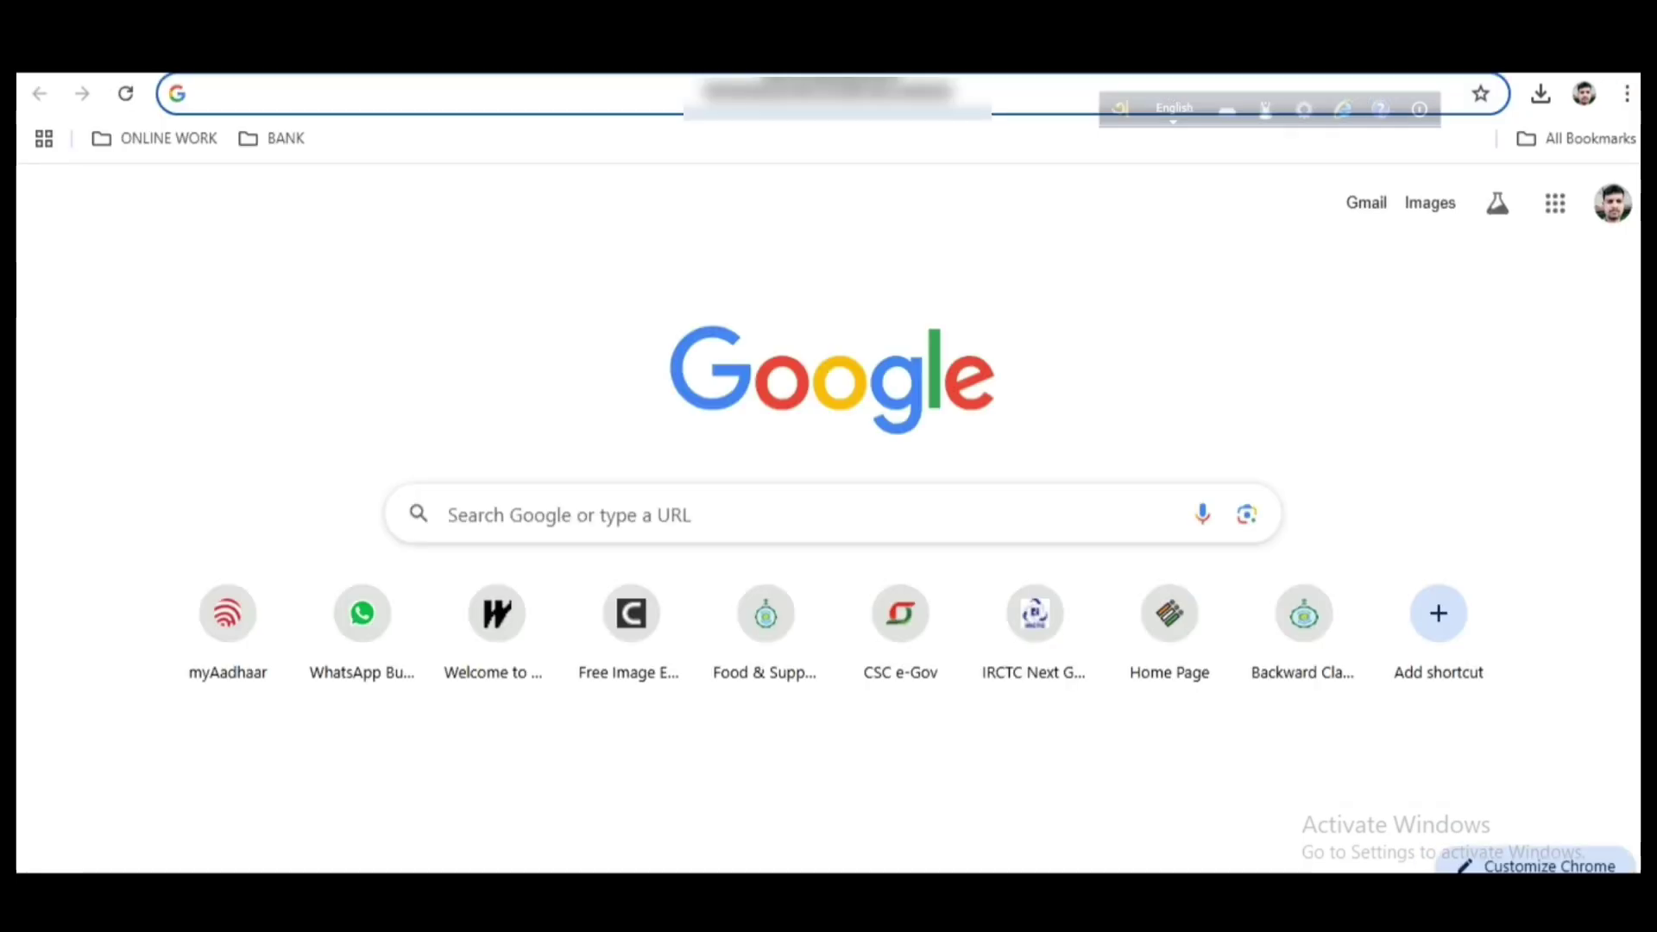
left_click(570, 516)
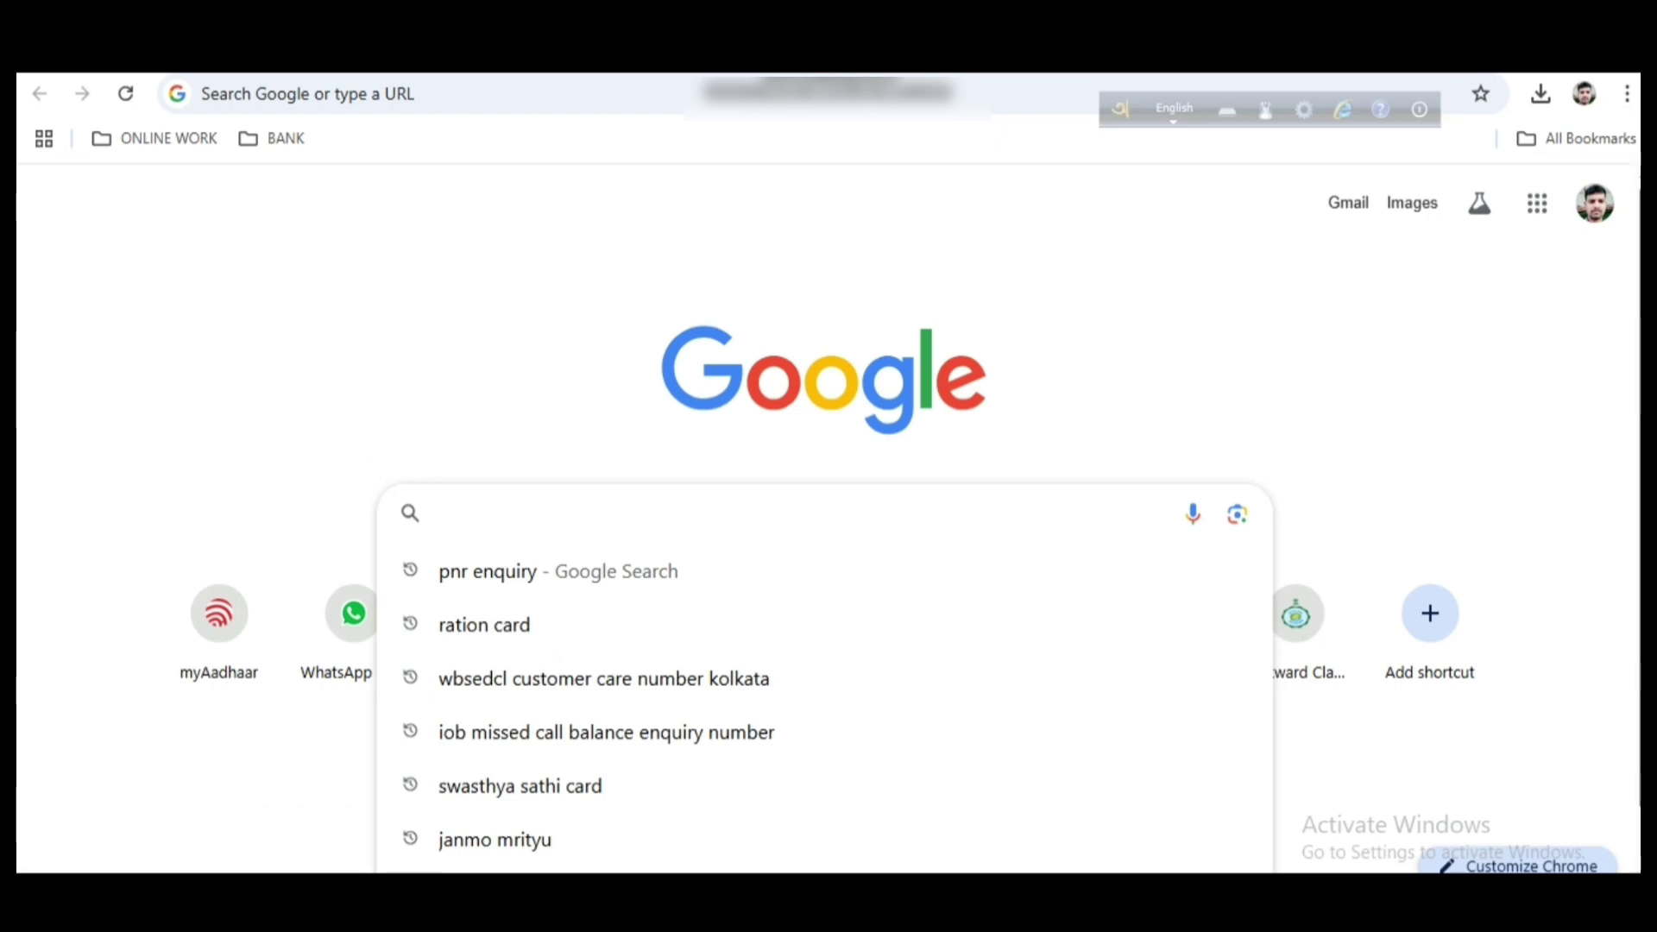
type("WBSEDCL")
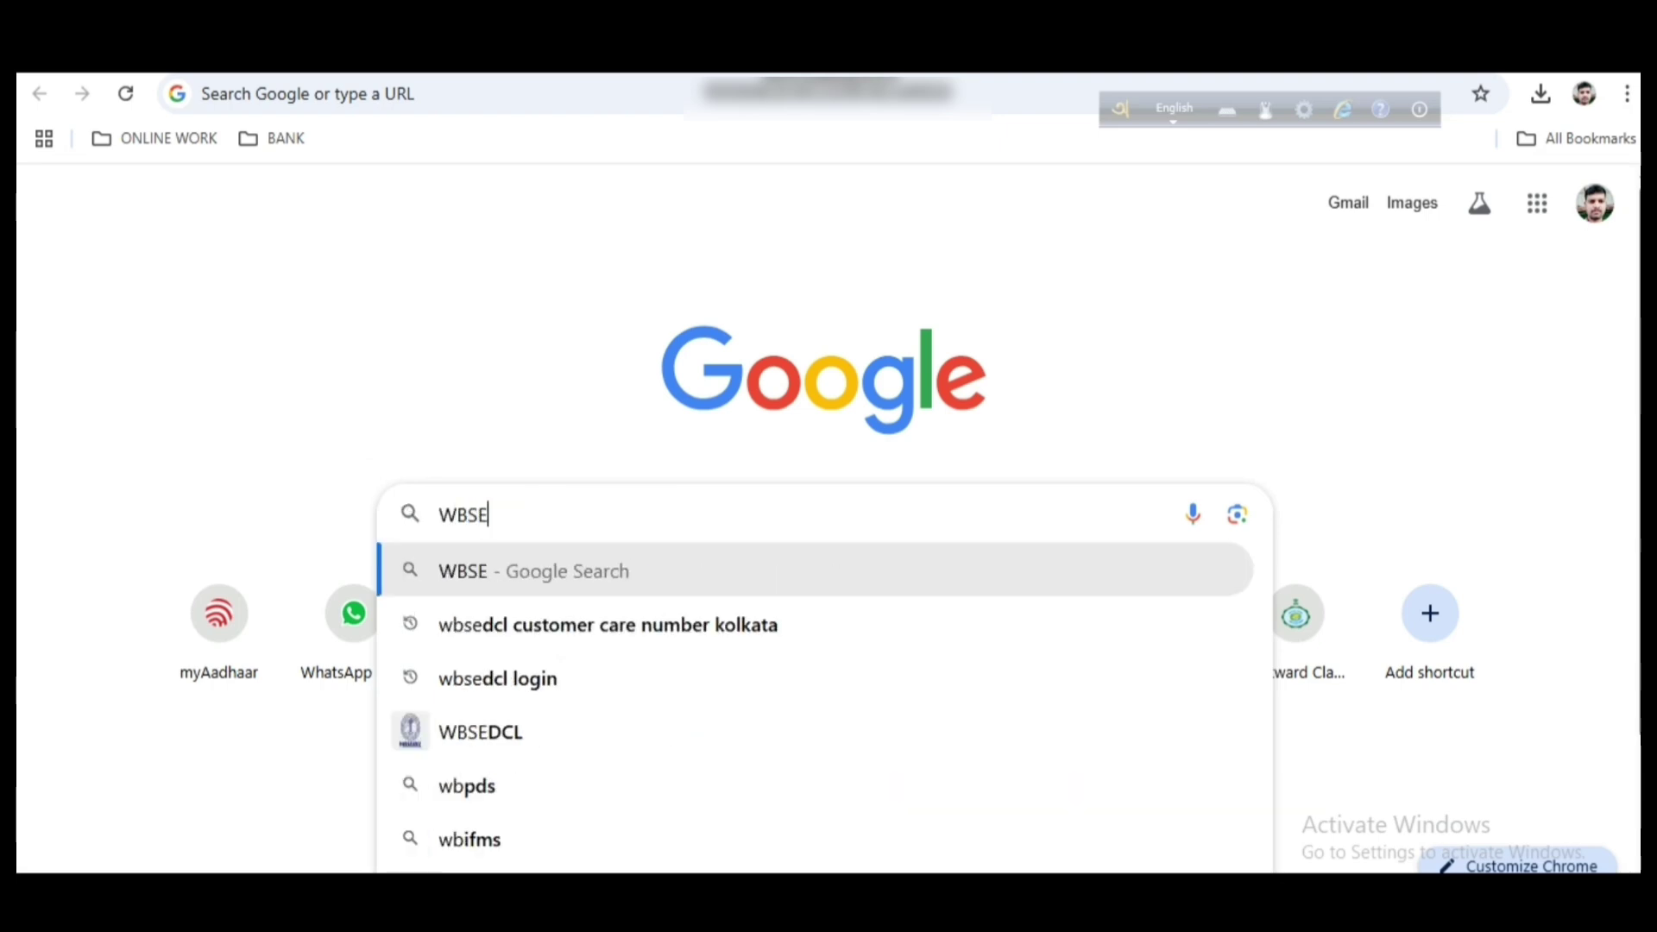
key("Return")
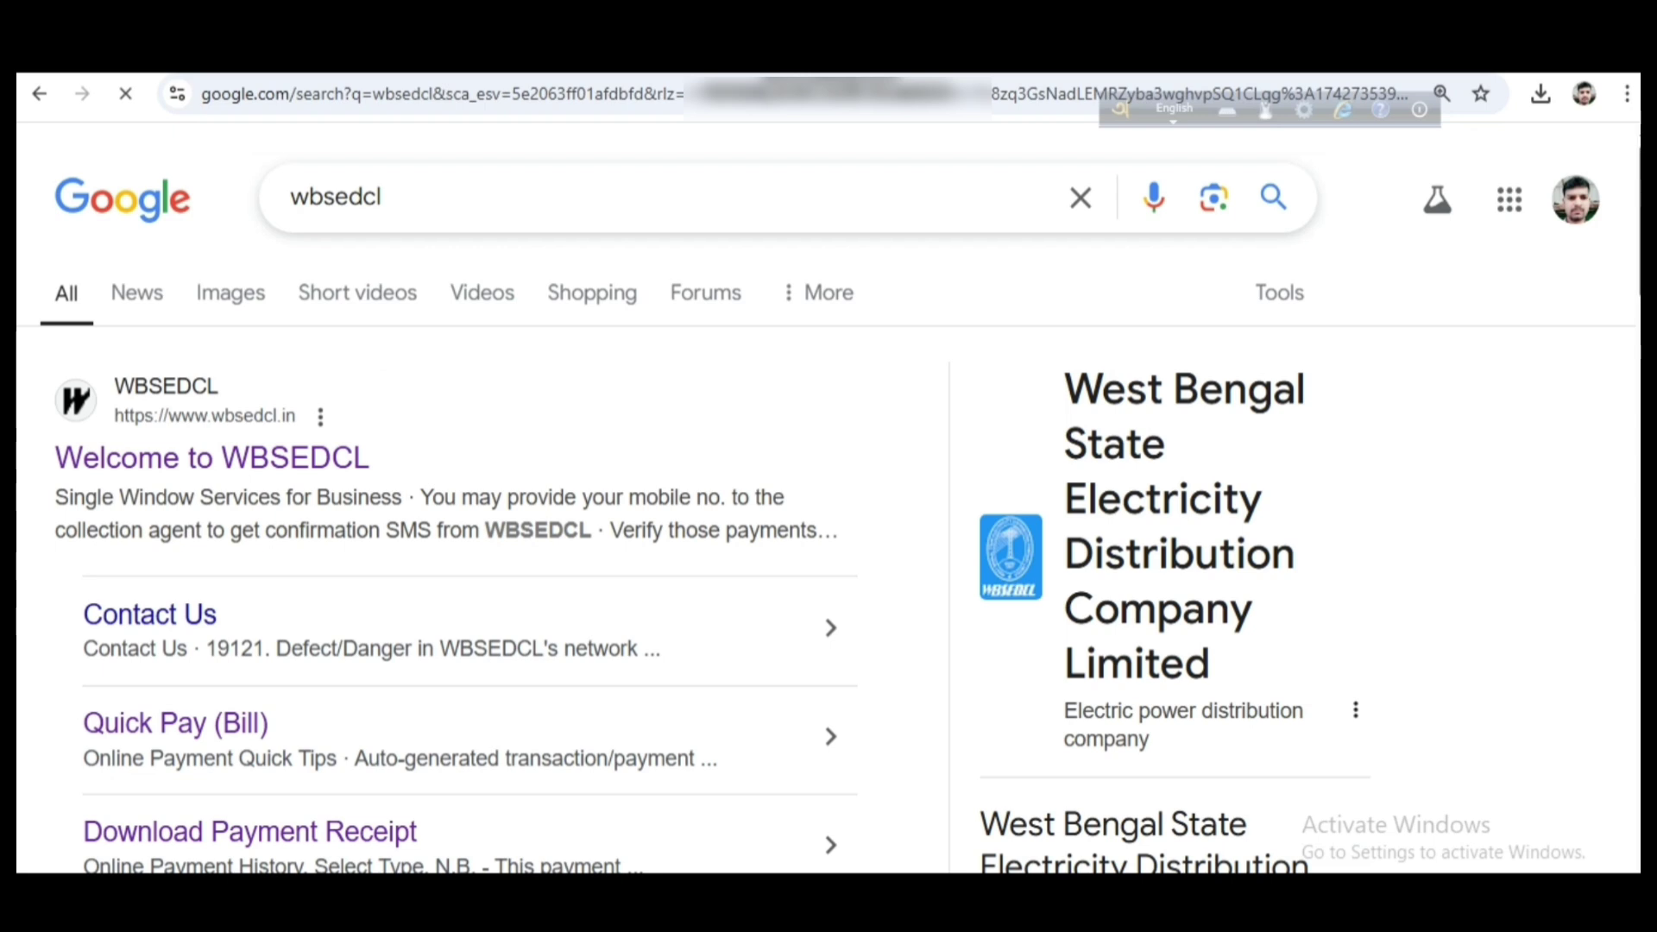
key("ctrl+alt+d")
mouse_move(26, 357)
left_mouse_down()
mouse_move(38, 443)
mouse_move(312, 571)
mouse_move(466, 575)
left_mouse_up()
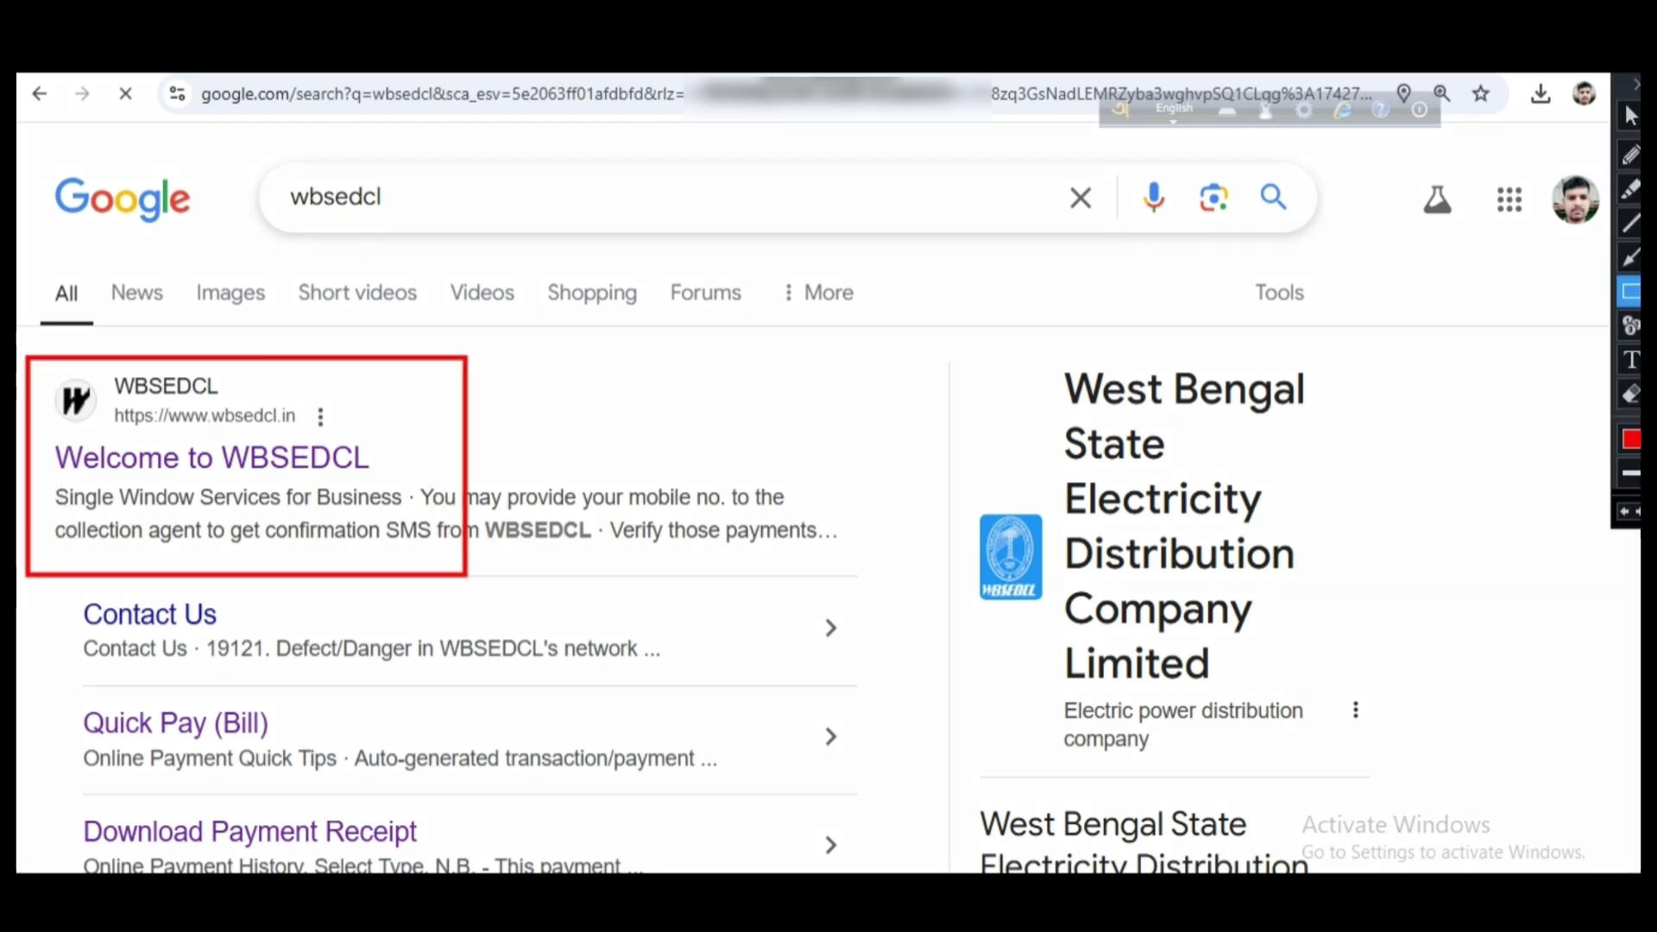
left_click_drag(40, 436, 378, 478)
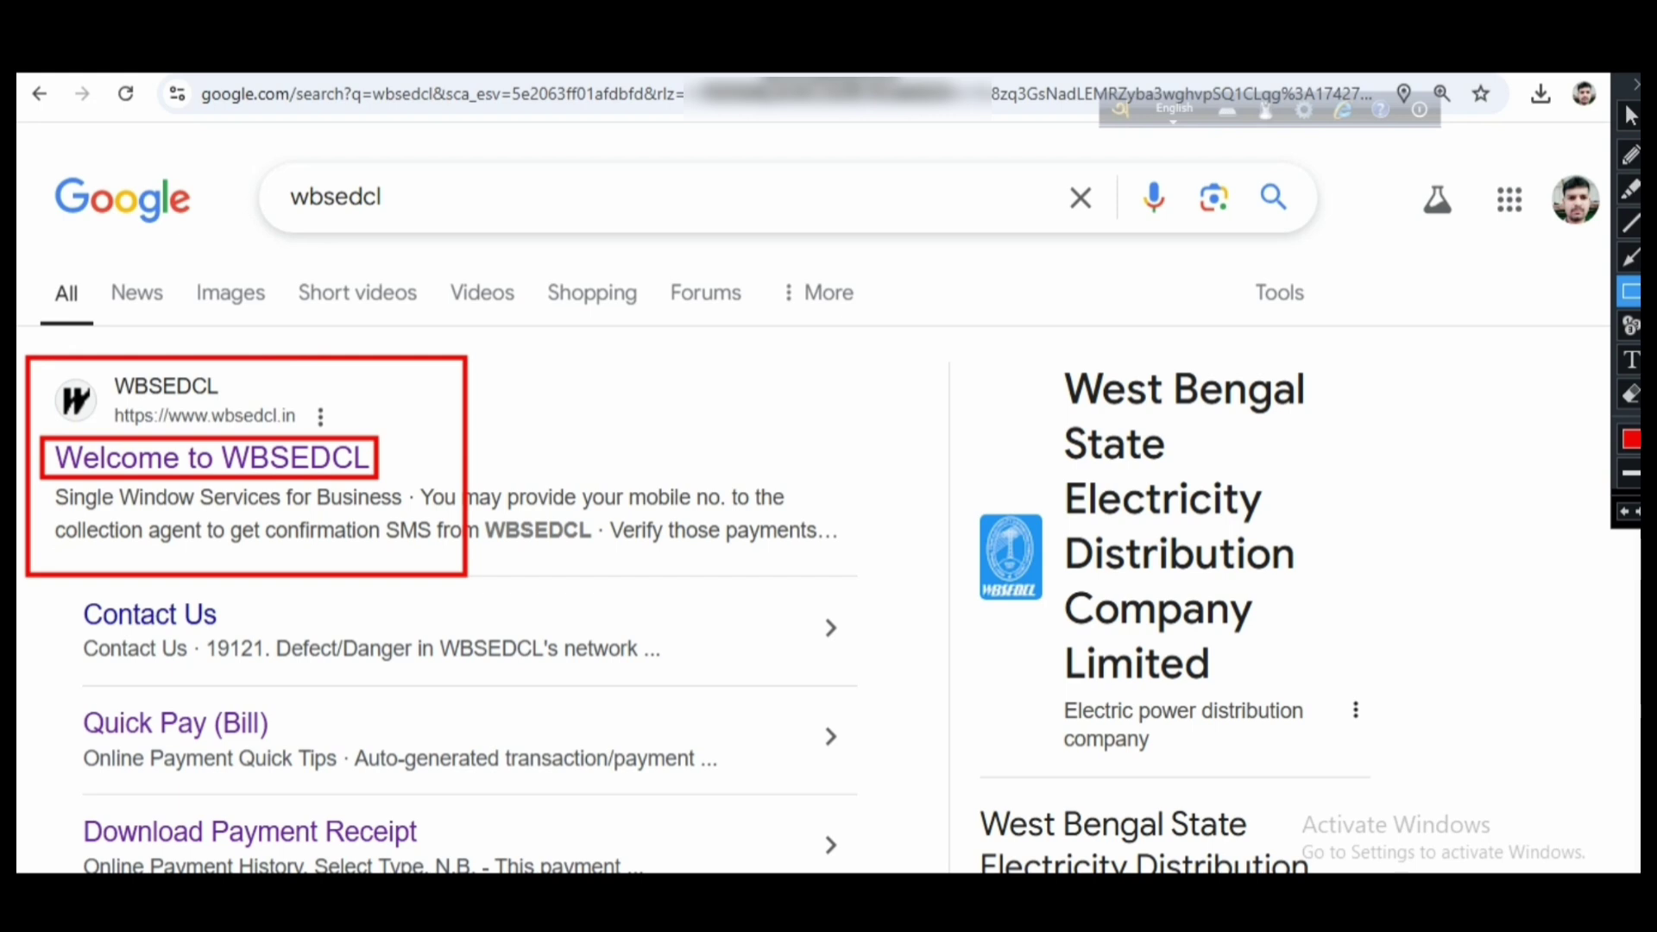
left_click(1635, 85)
Open the Welcome to WBSEDCL site and go to its Online Payment section
left_click(213, 458)
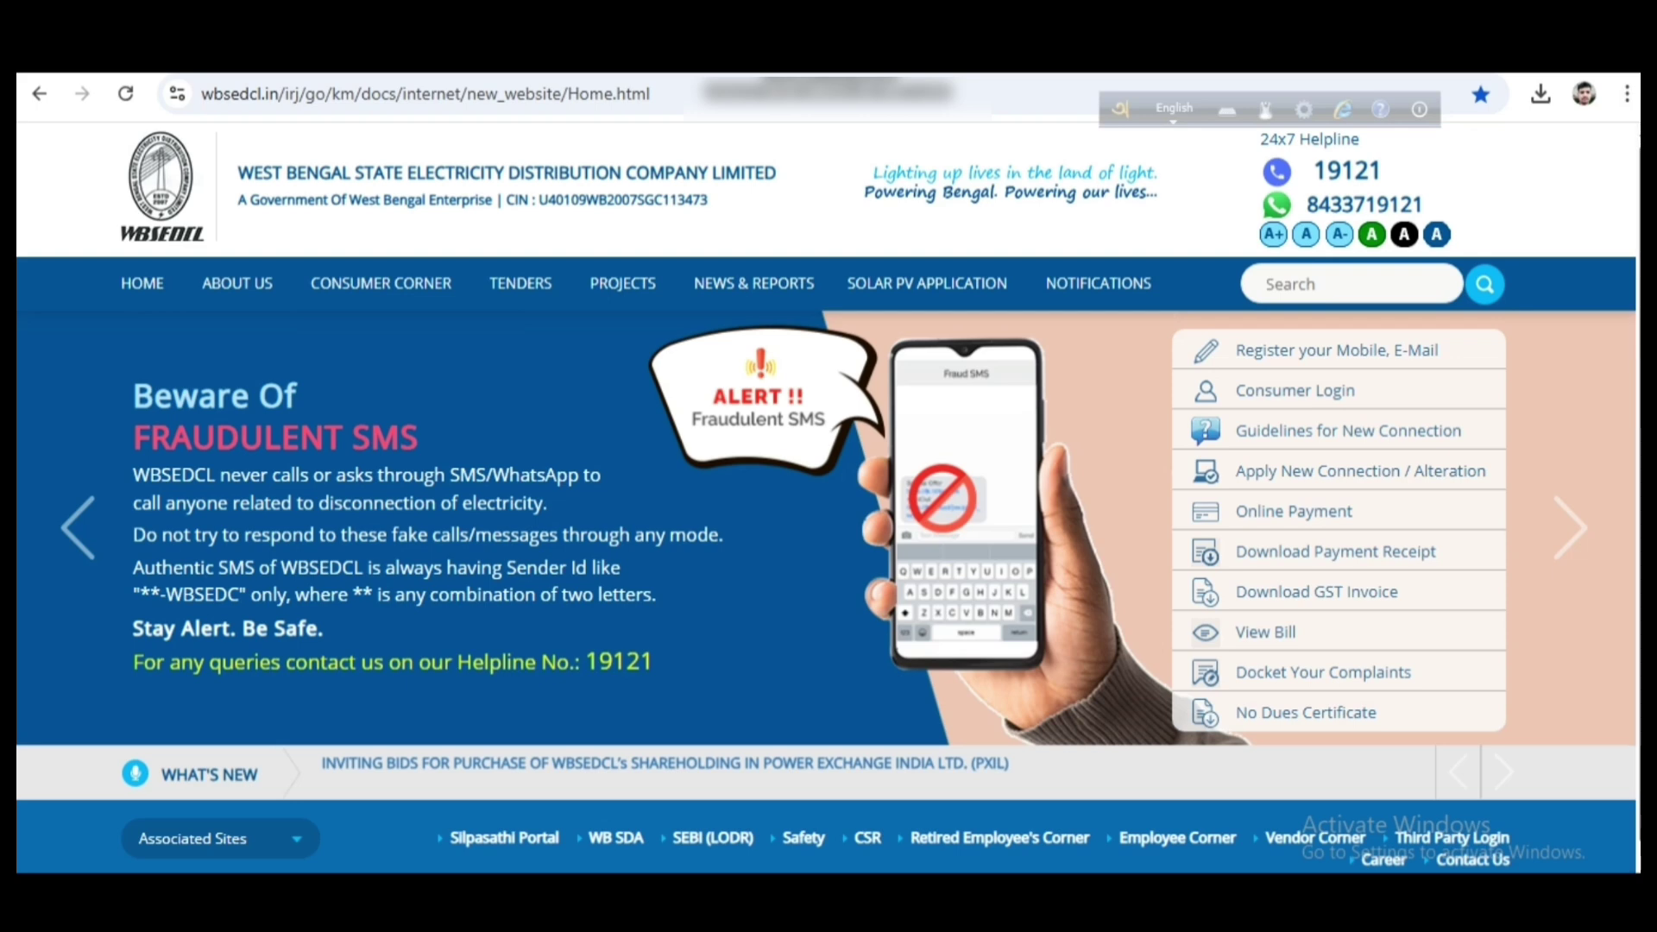
key("ctrl+alt+d")
left_click_drag(1131, 317, 1545, 752)
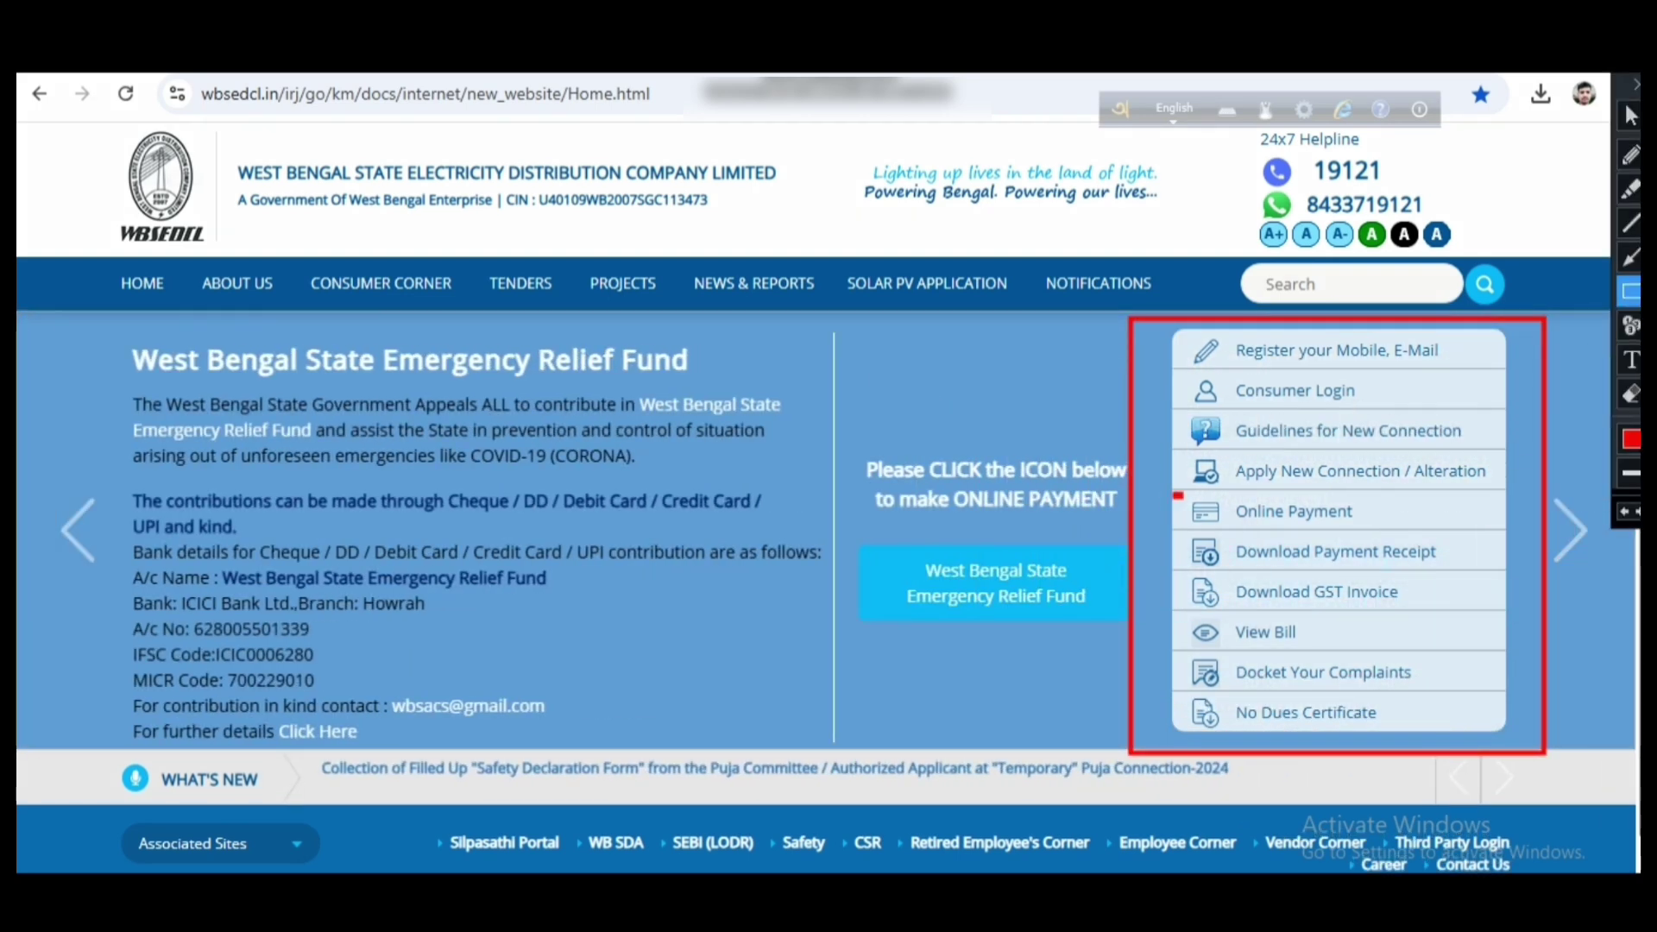
left_click_drag(1174, 492, 1385, 536)
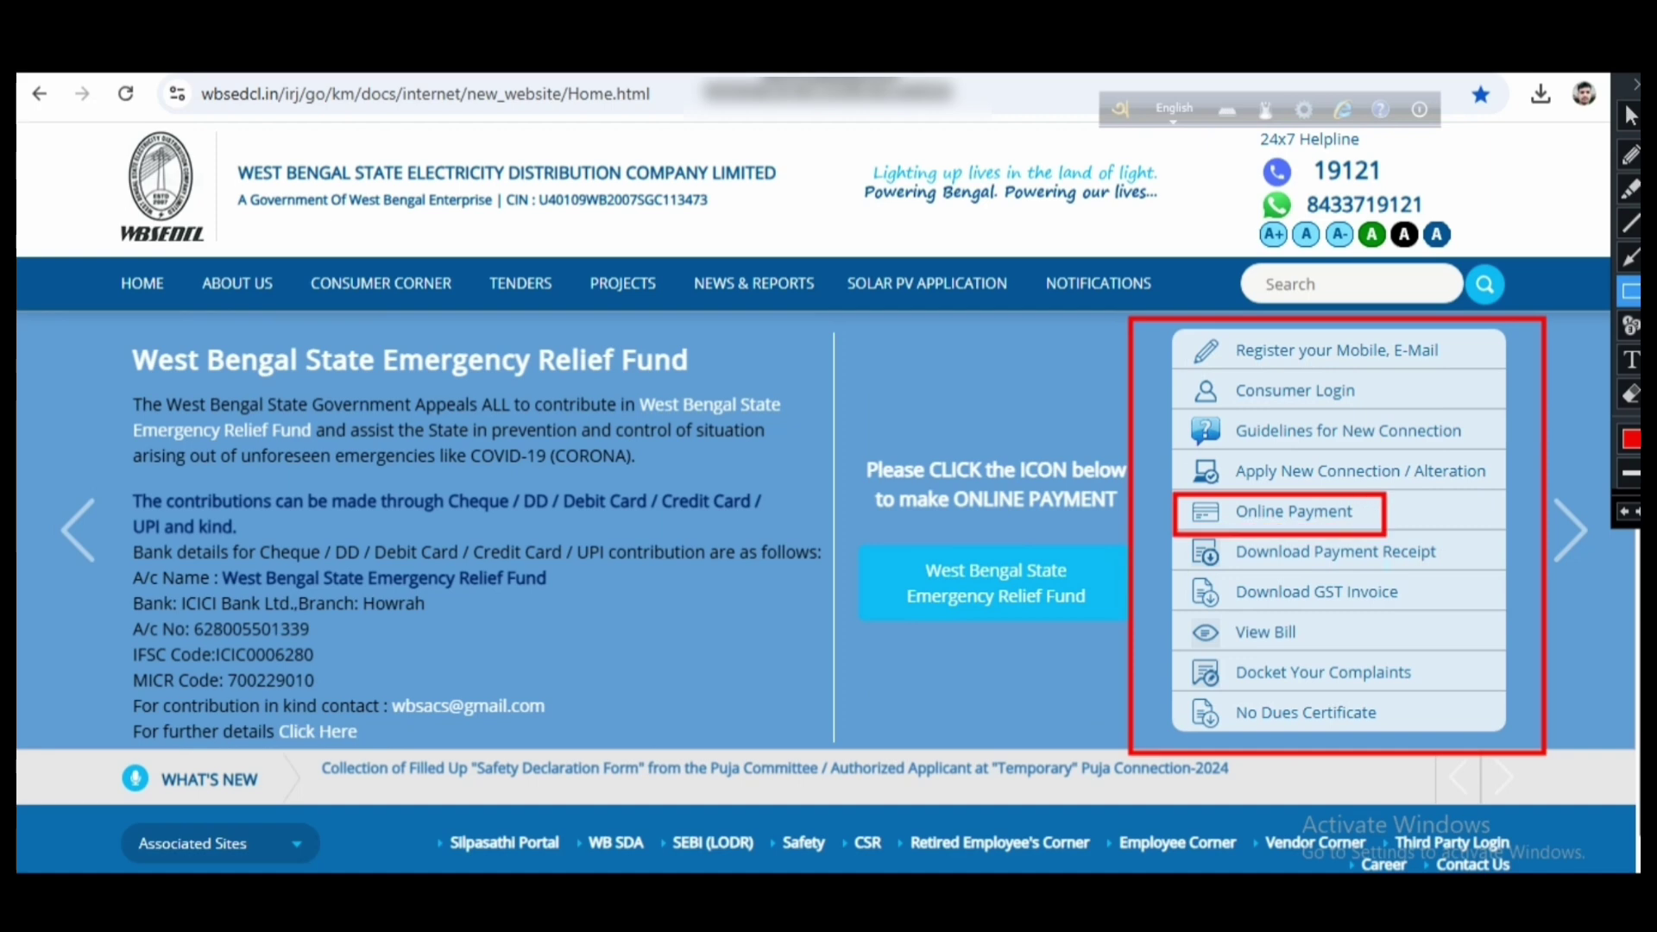
key("ctrl+alt+d")
left_click(1294, 511)
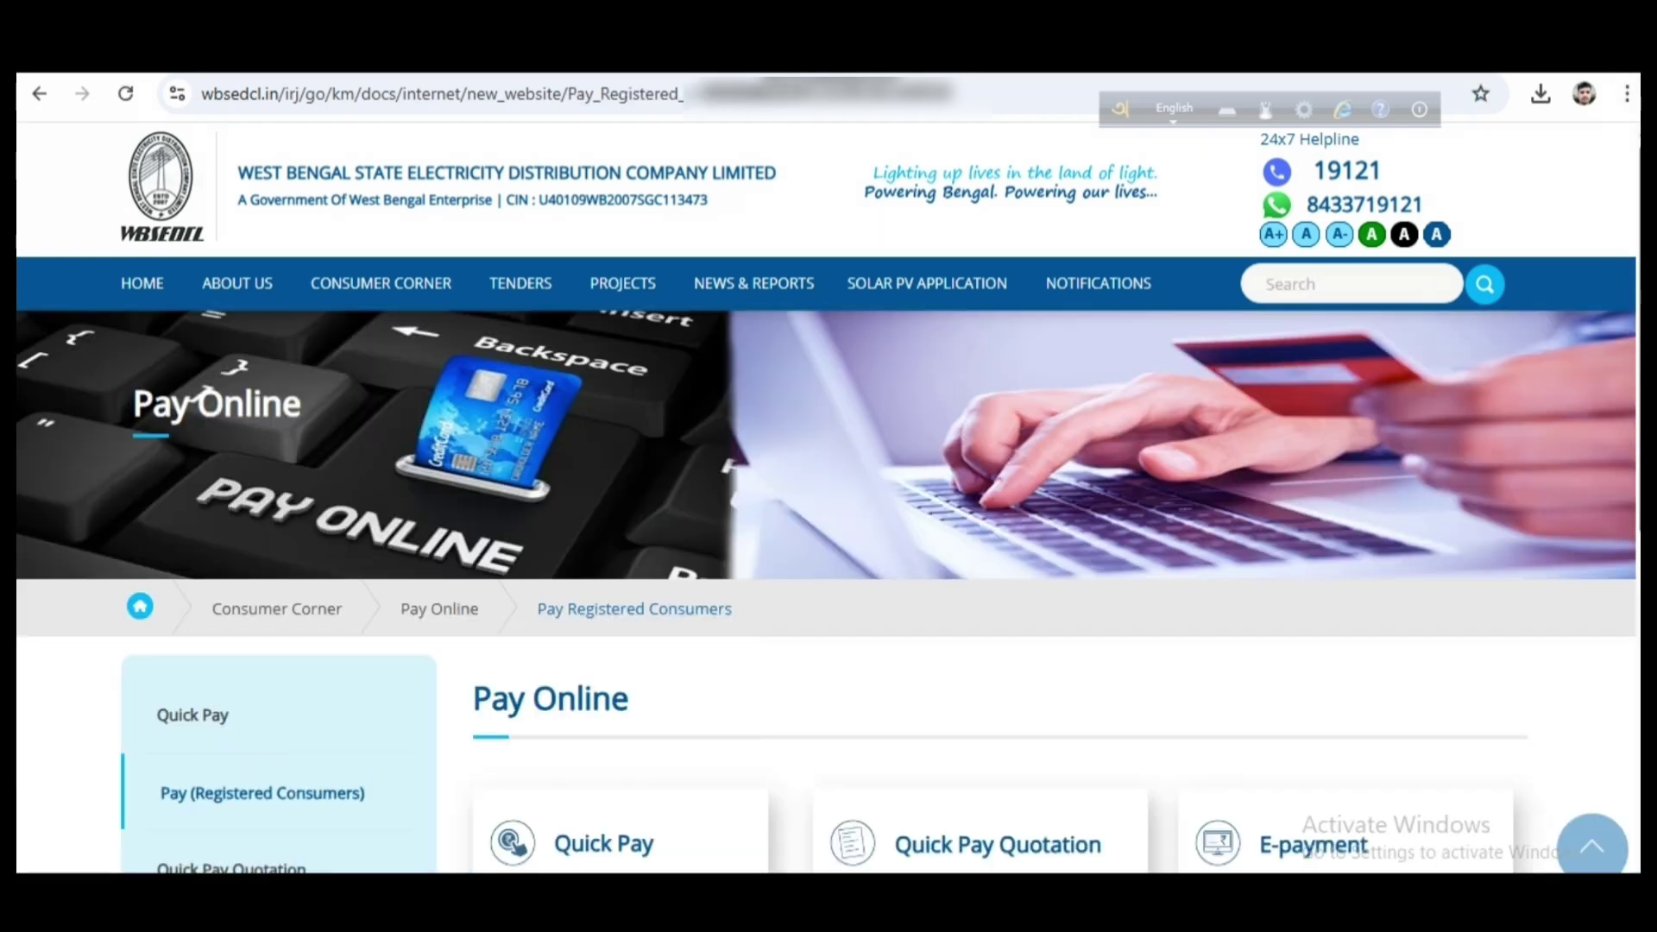
Scroll the Pay Online page and outline the Quick Pay payment options
scroll(829, 592, "down", 4)
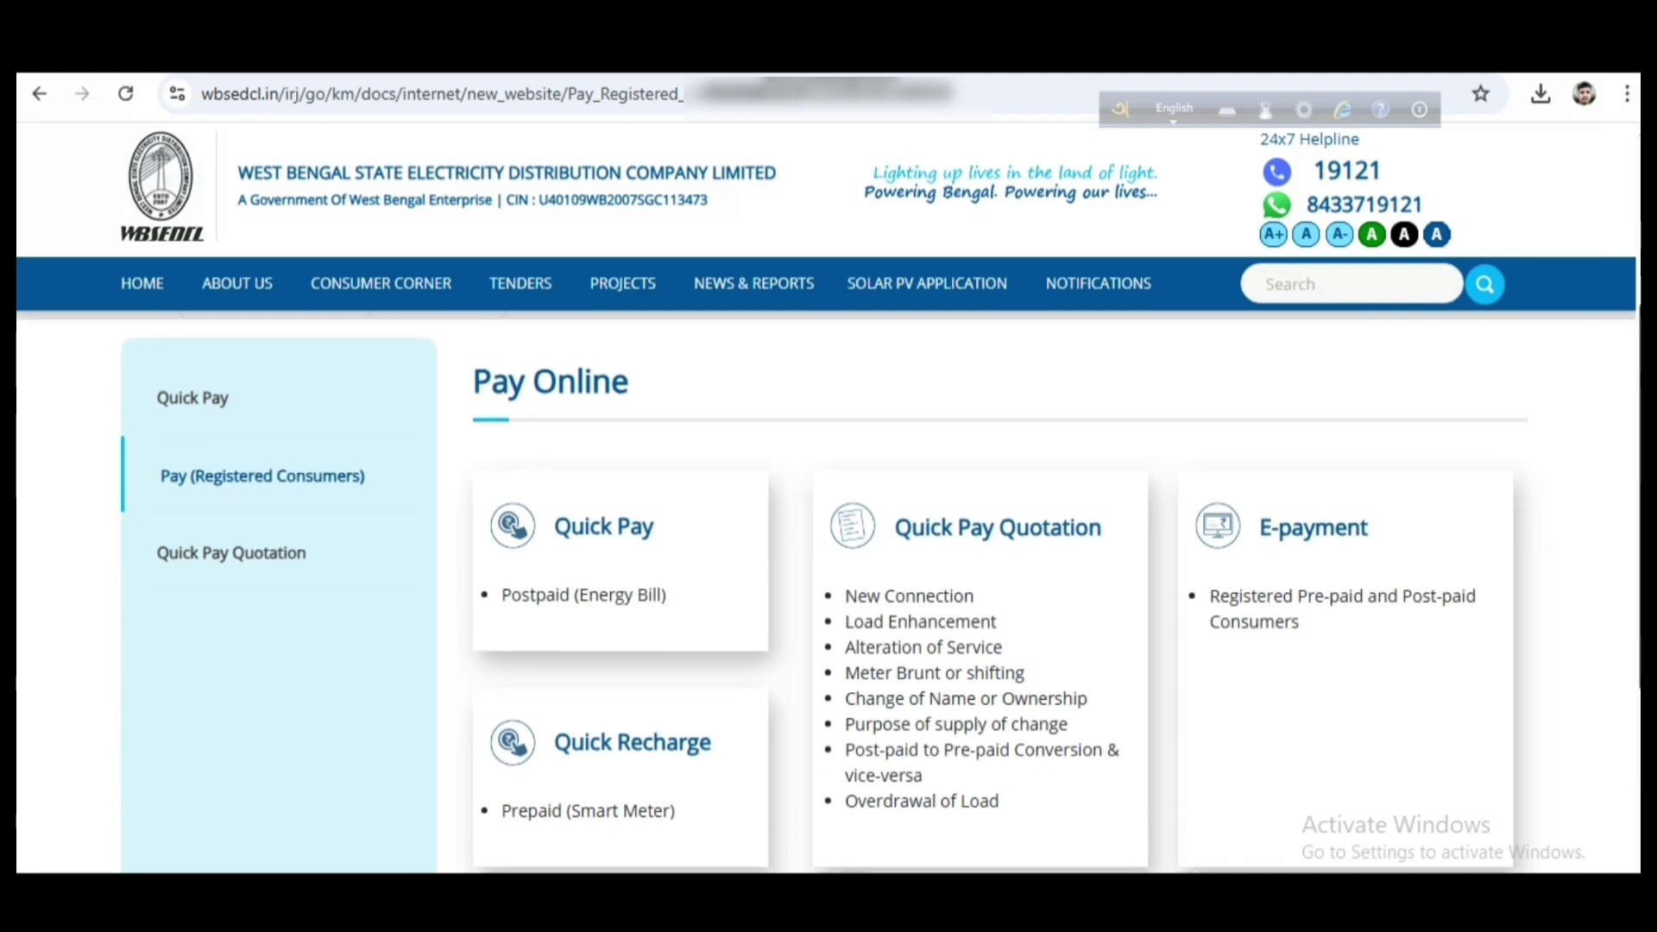
key("ctrl+alt+d")
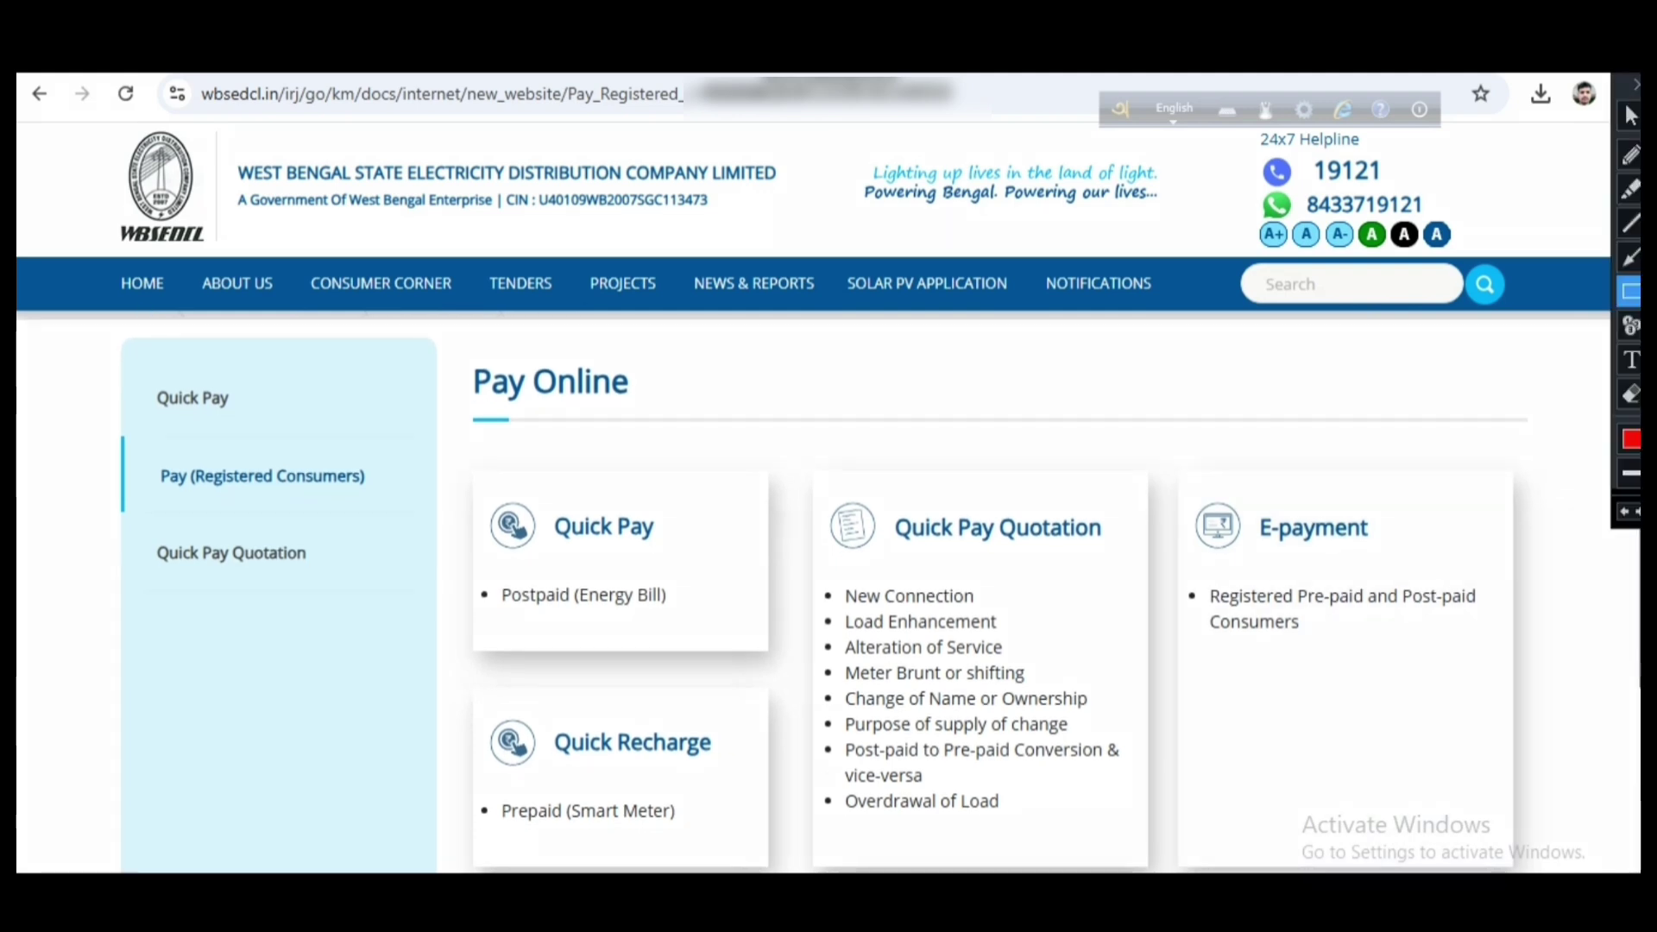
left_click_drag(440, 350, 717, 415)
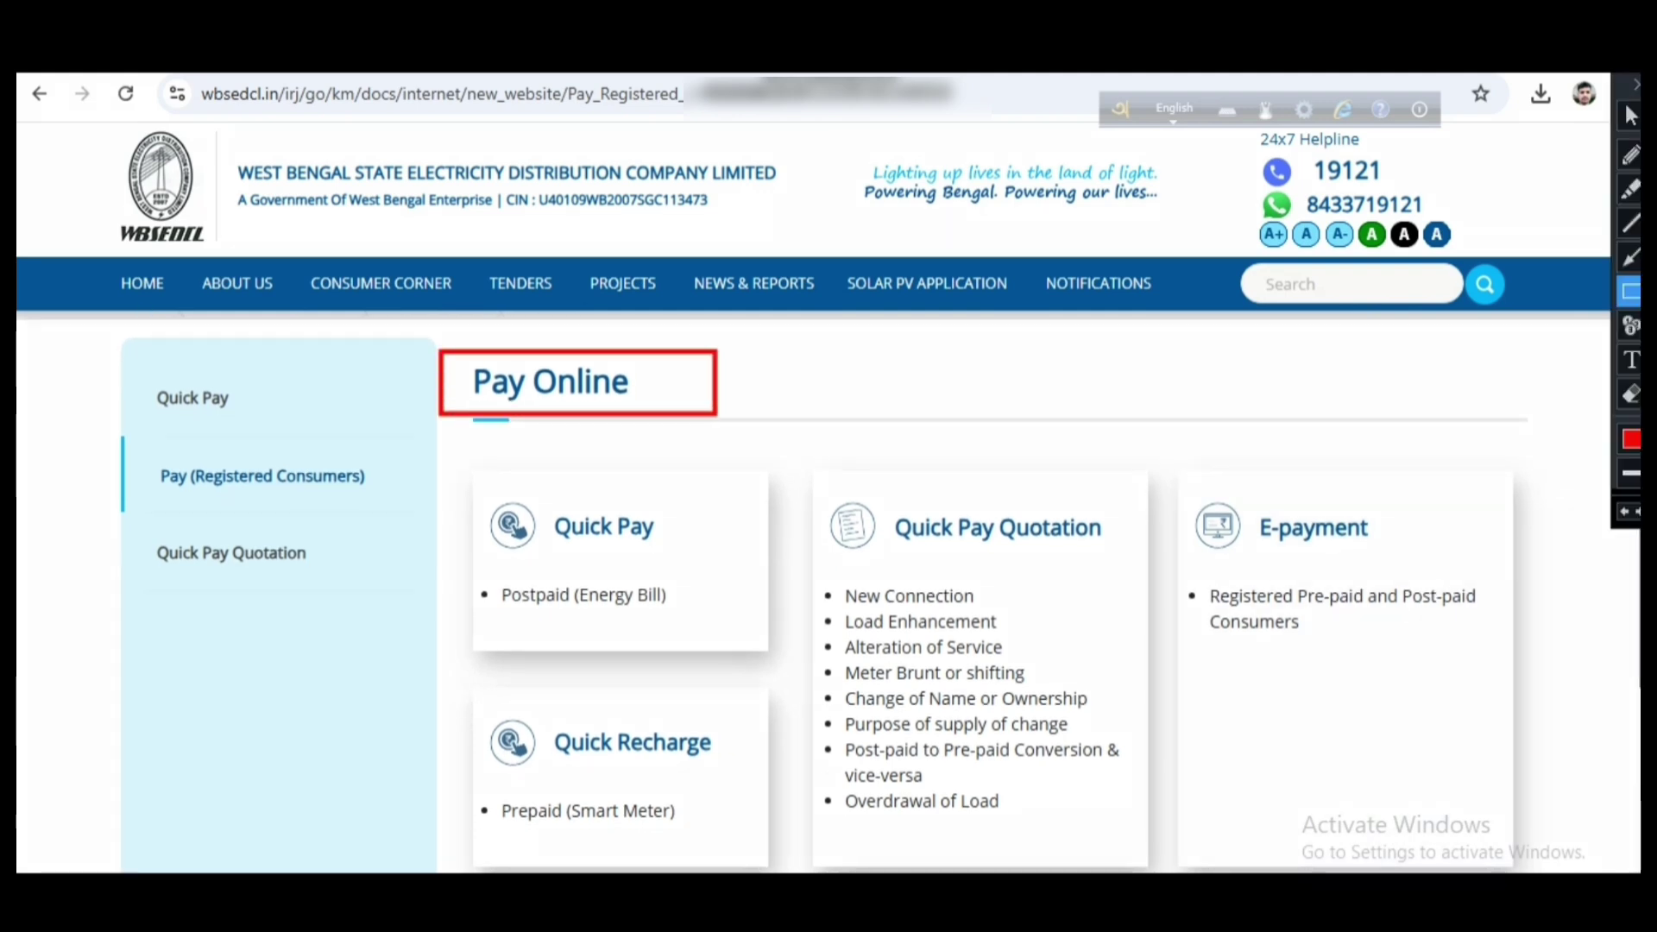
mouse_move(459, 470)
left_mouse_down()
mouse_move(694, 594)
mouse_move(727, 648)
left_mouse_up()
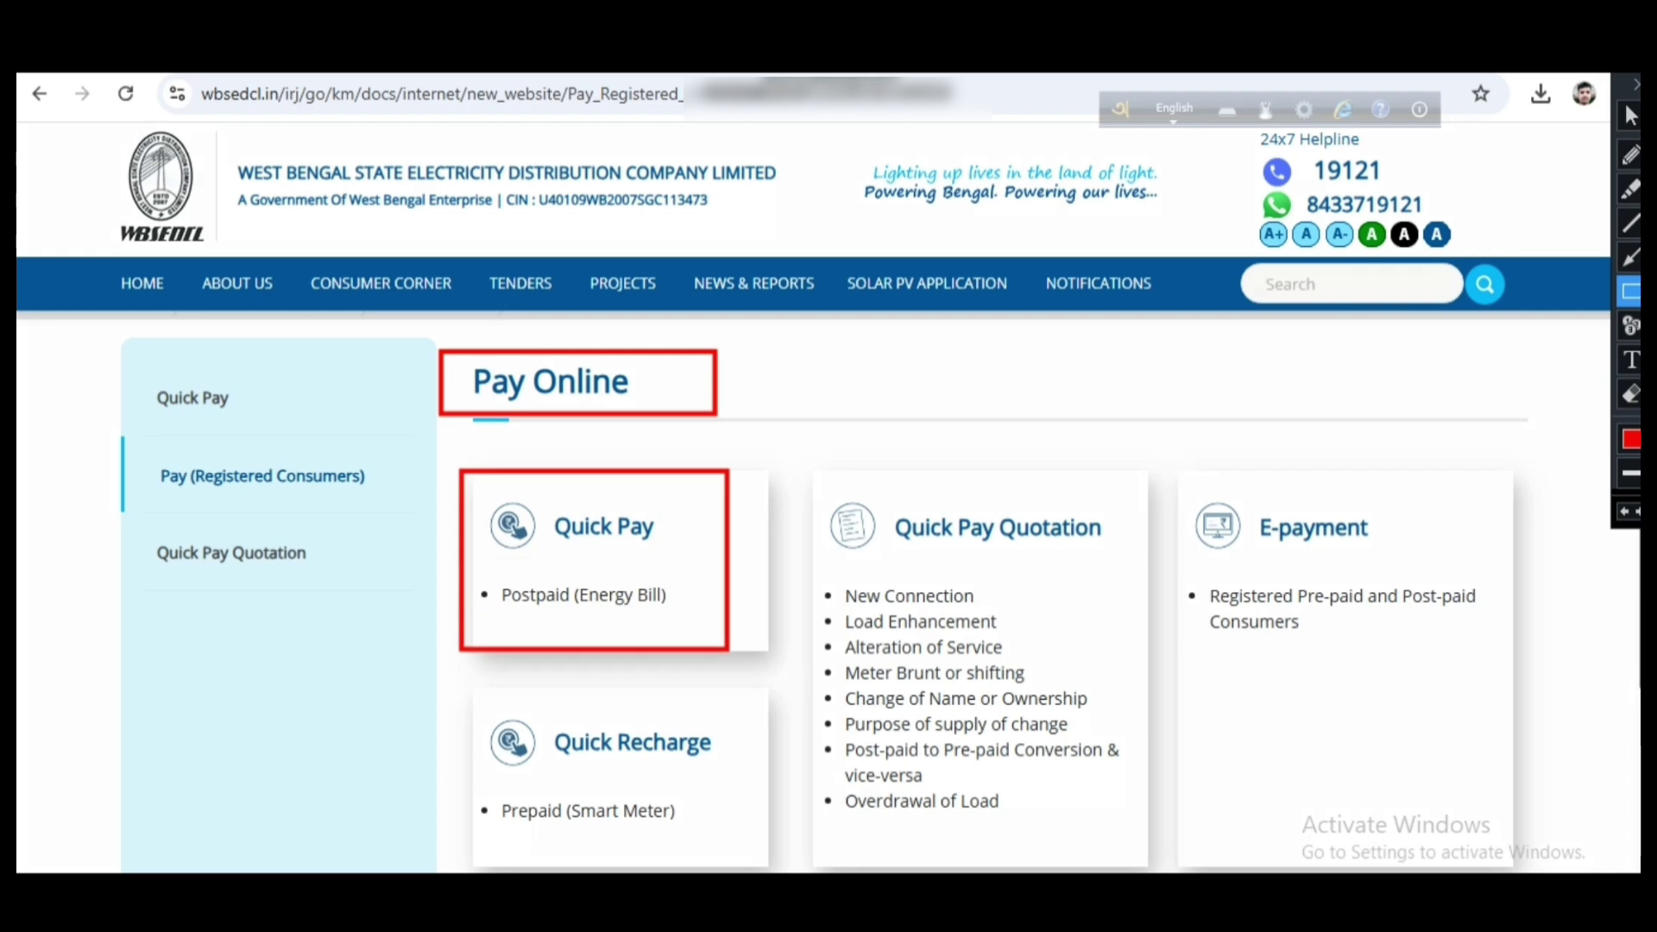
key("ctrl+alt+d")
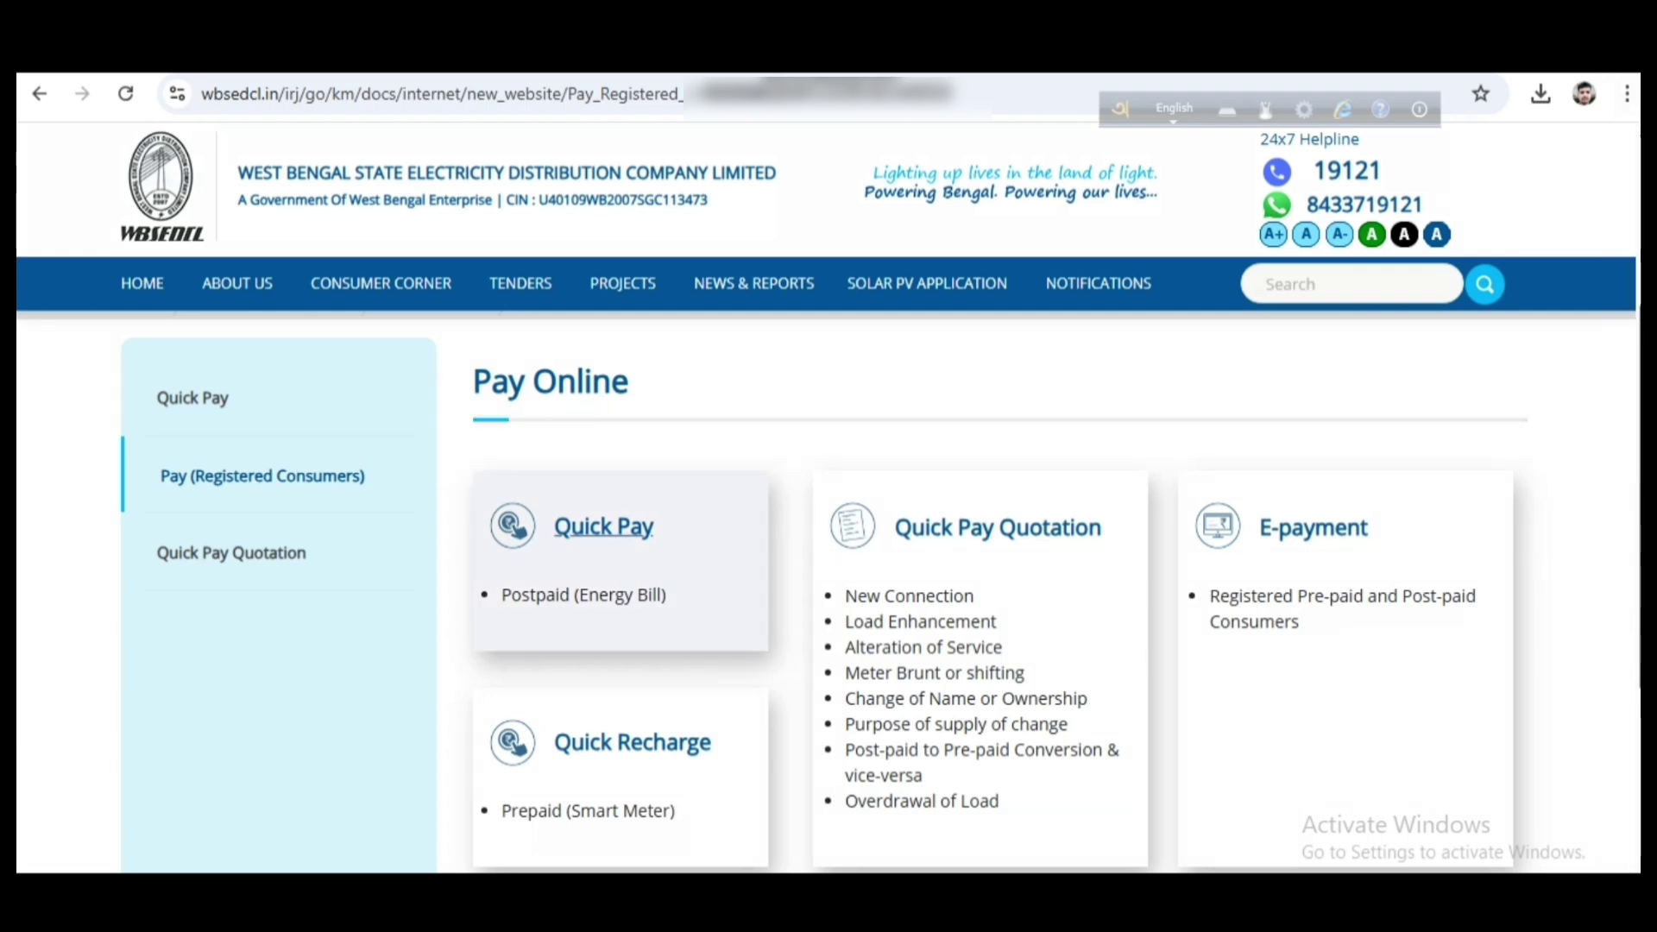
Open Quick Pay and outline the Consumer ID, captcha and Proceed fields
left_click(603, 526)
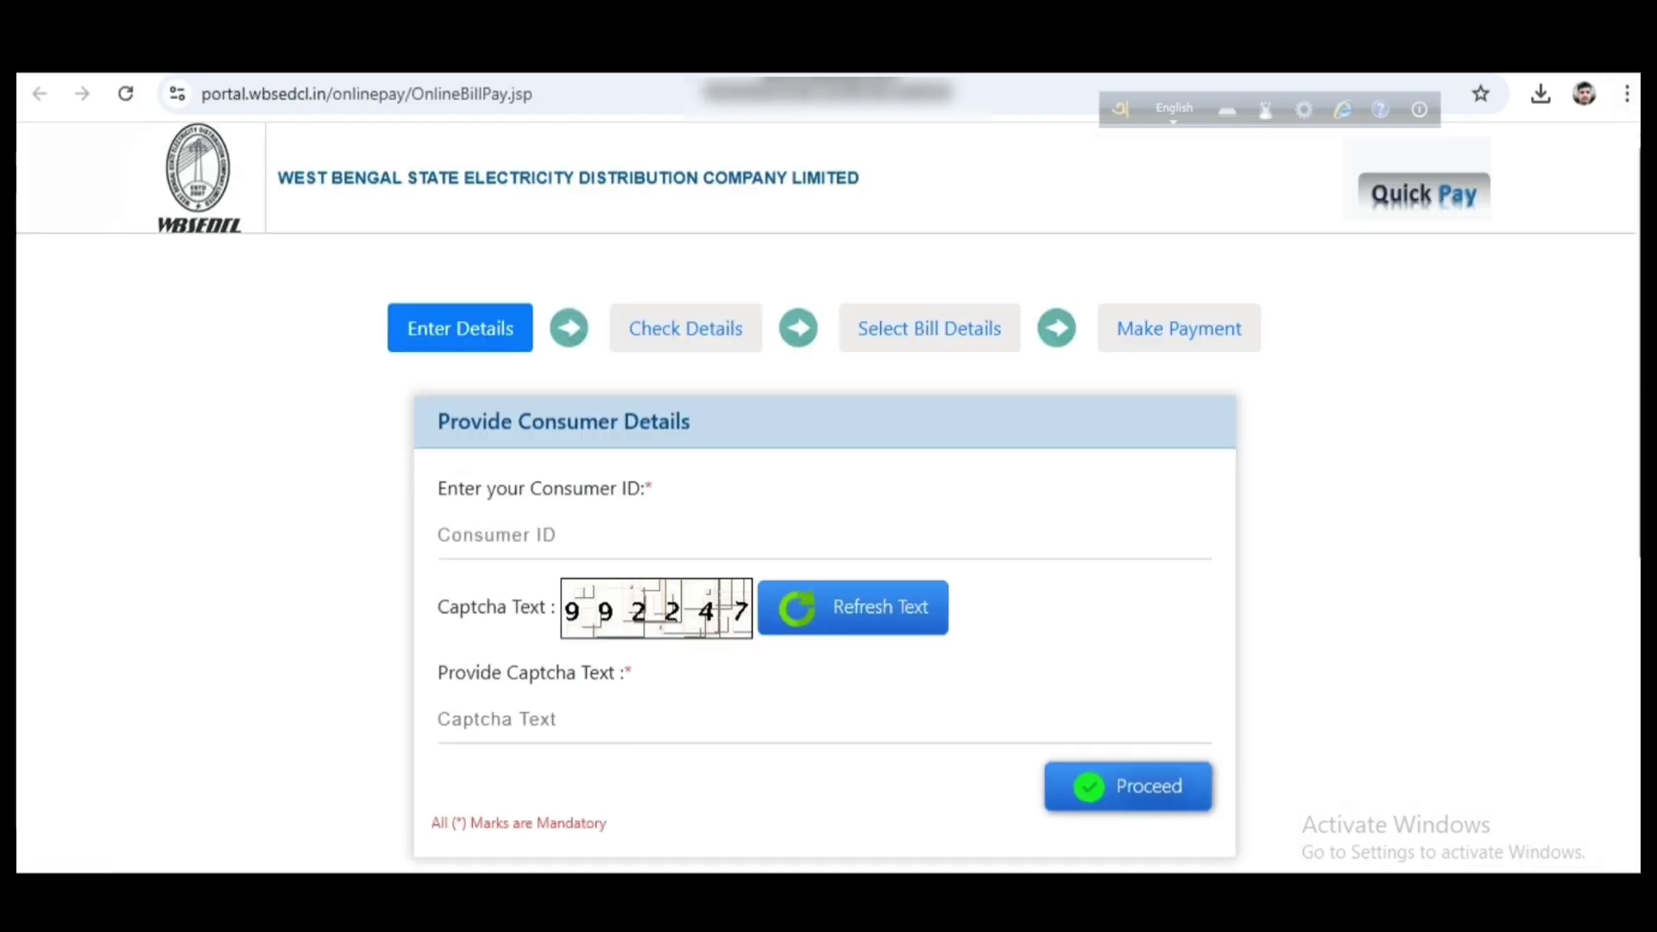
scroll(828, 498, "down", 2)
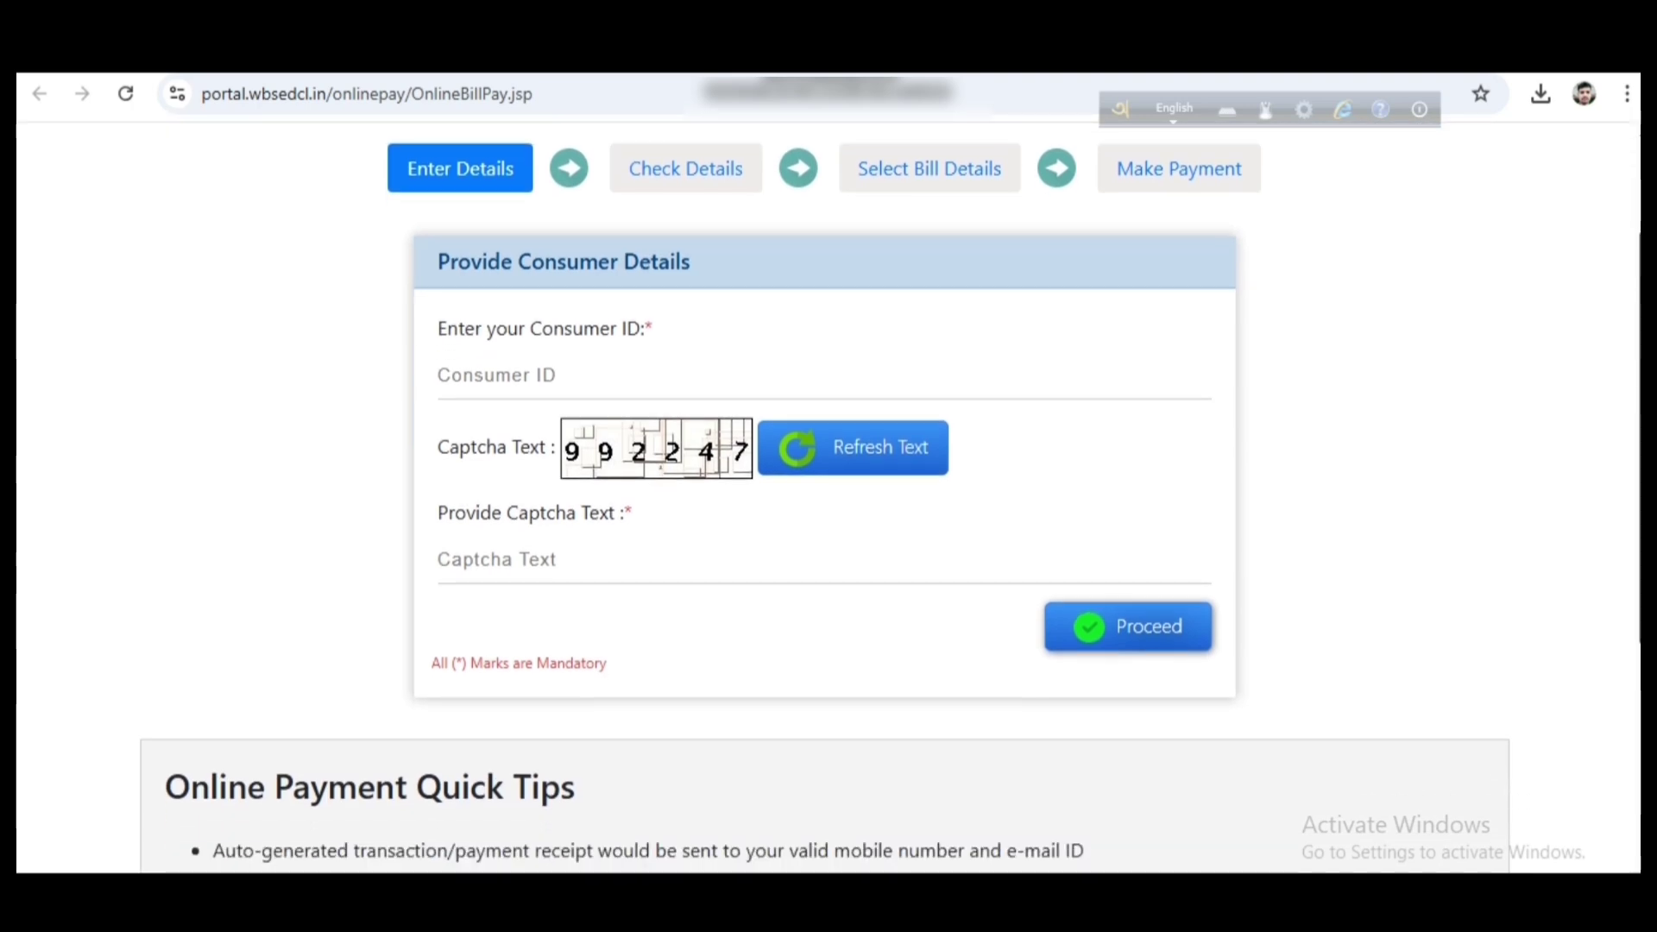
key("ctrl+alt+d")
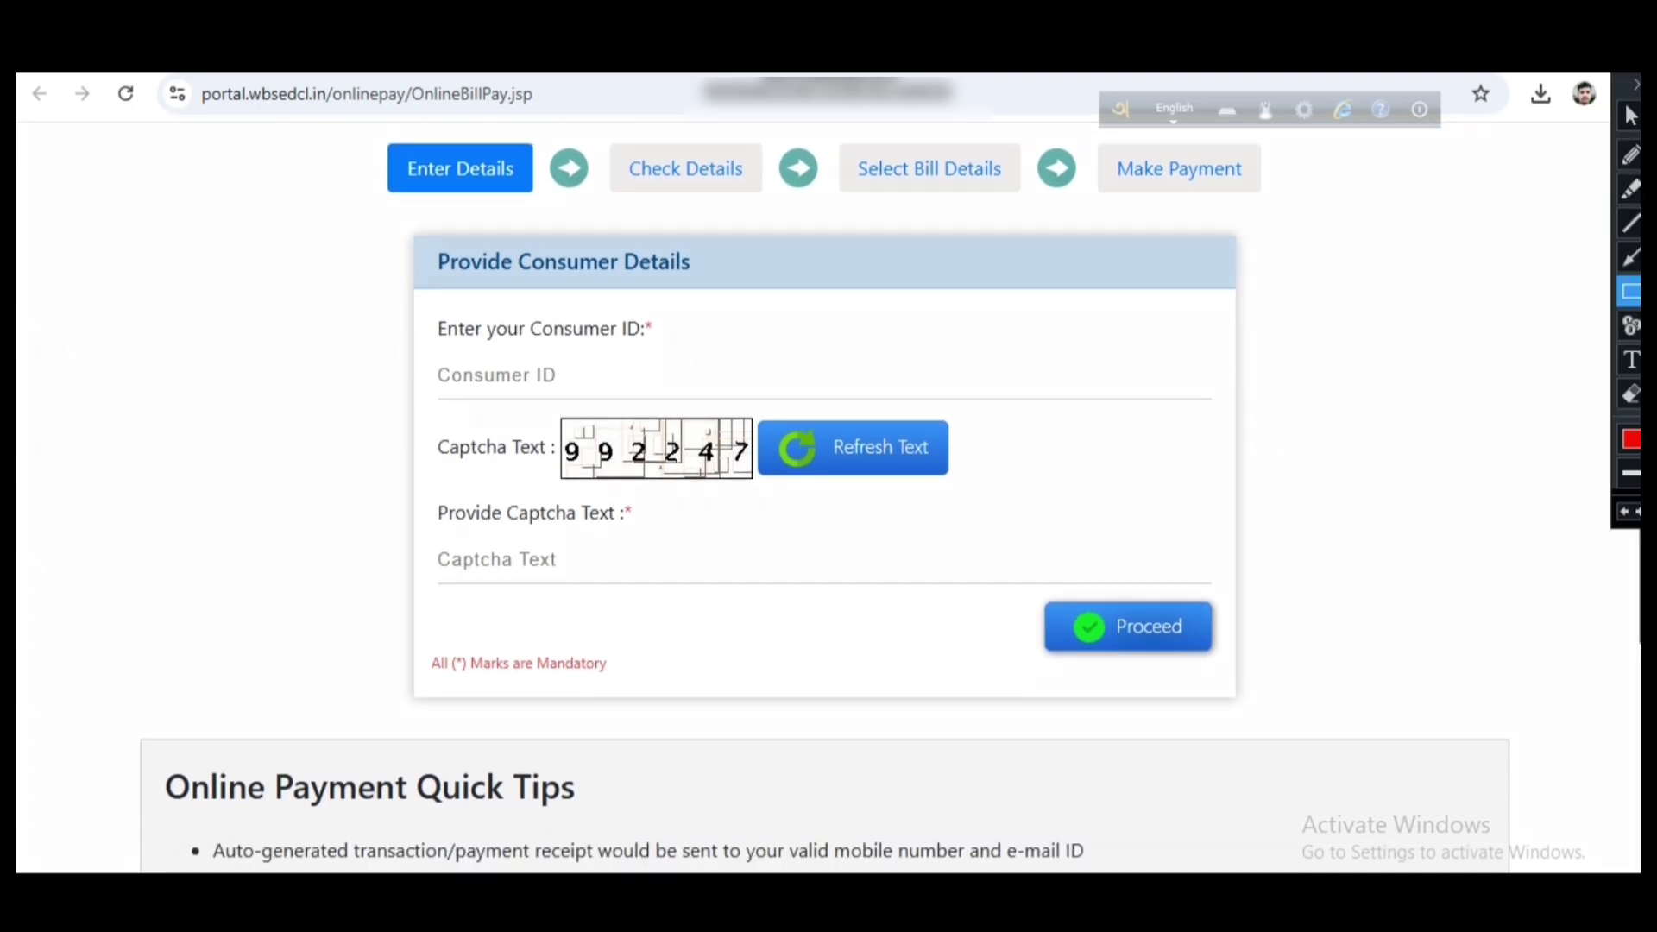
left_click_drag(419, 354, 693, 402)
left_click_drag(489, 546, 650, 587)
left_click_drag(1054, 576, 1264, 658)
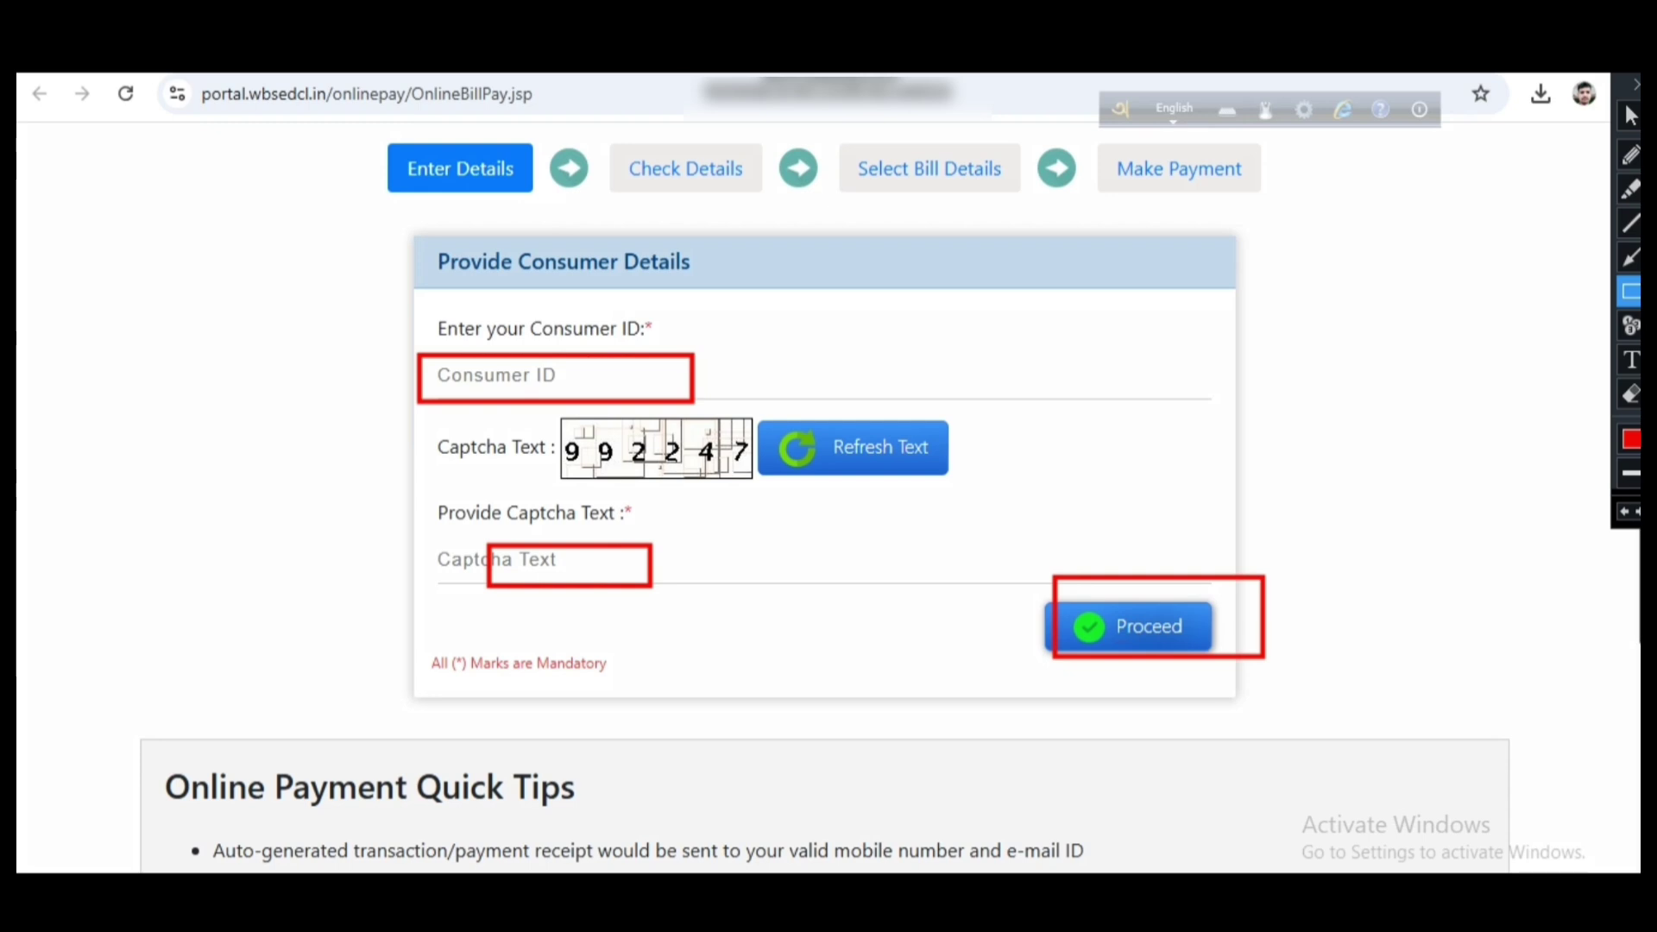
key("ctrl+alt+d")
Enter the consumer ID and the captcha digits, then submit with Proceed
left_click(439, 374)
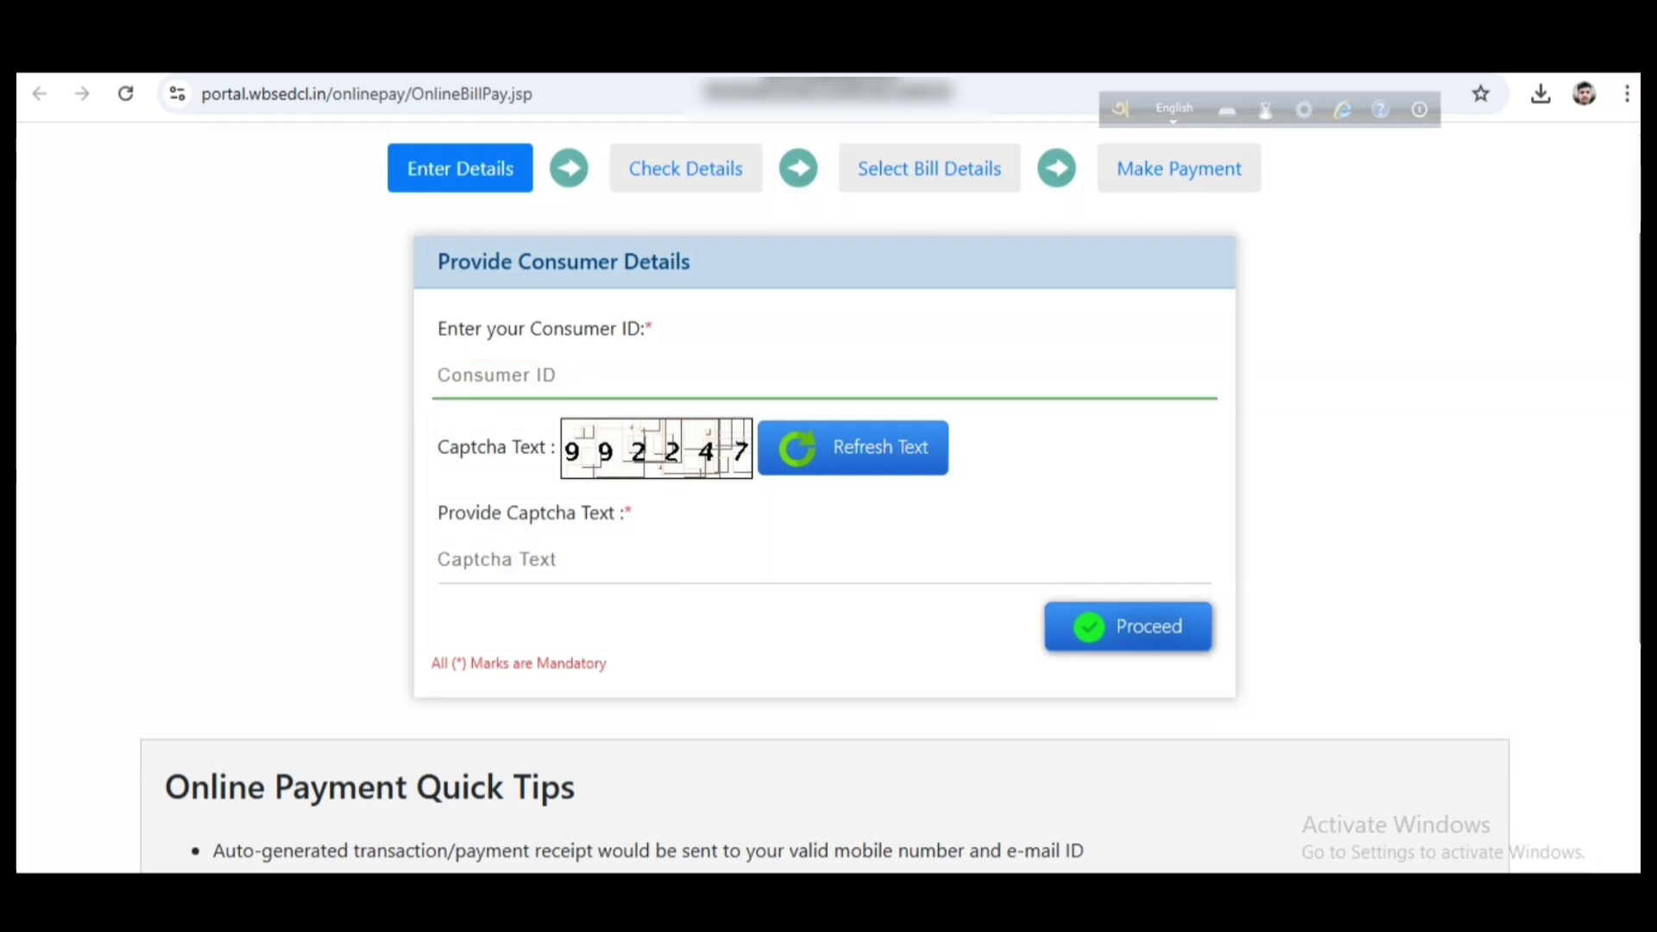
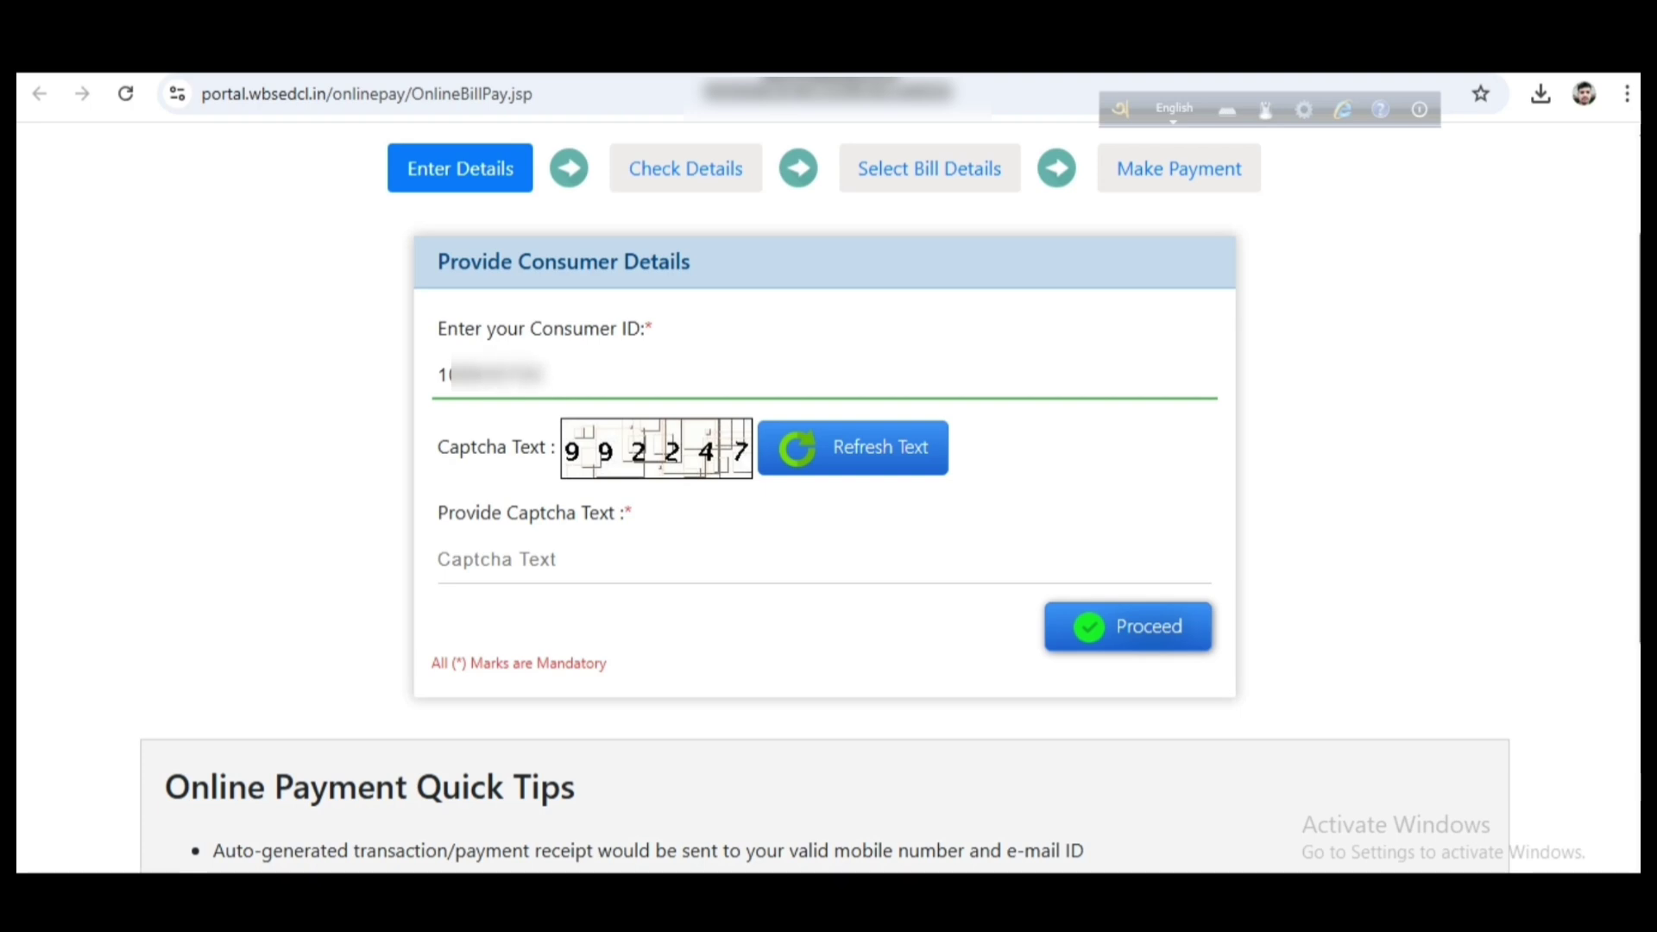
left_click(440, 559)
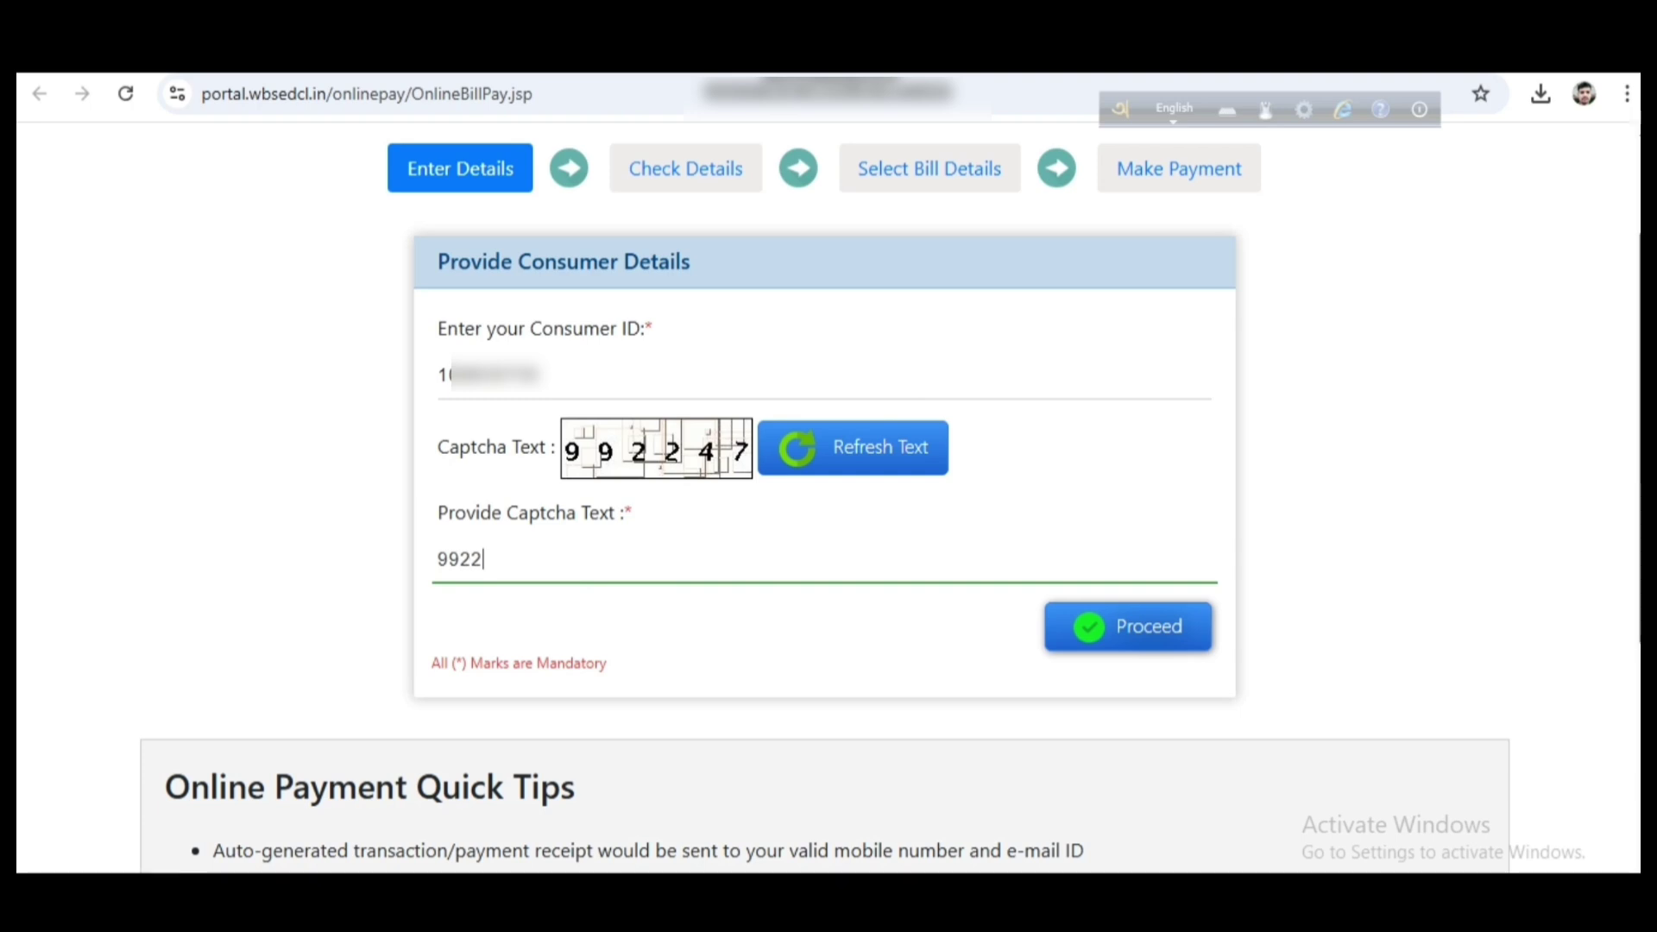
key("Tab")
key("Return")
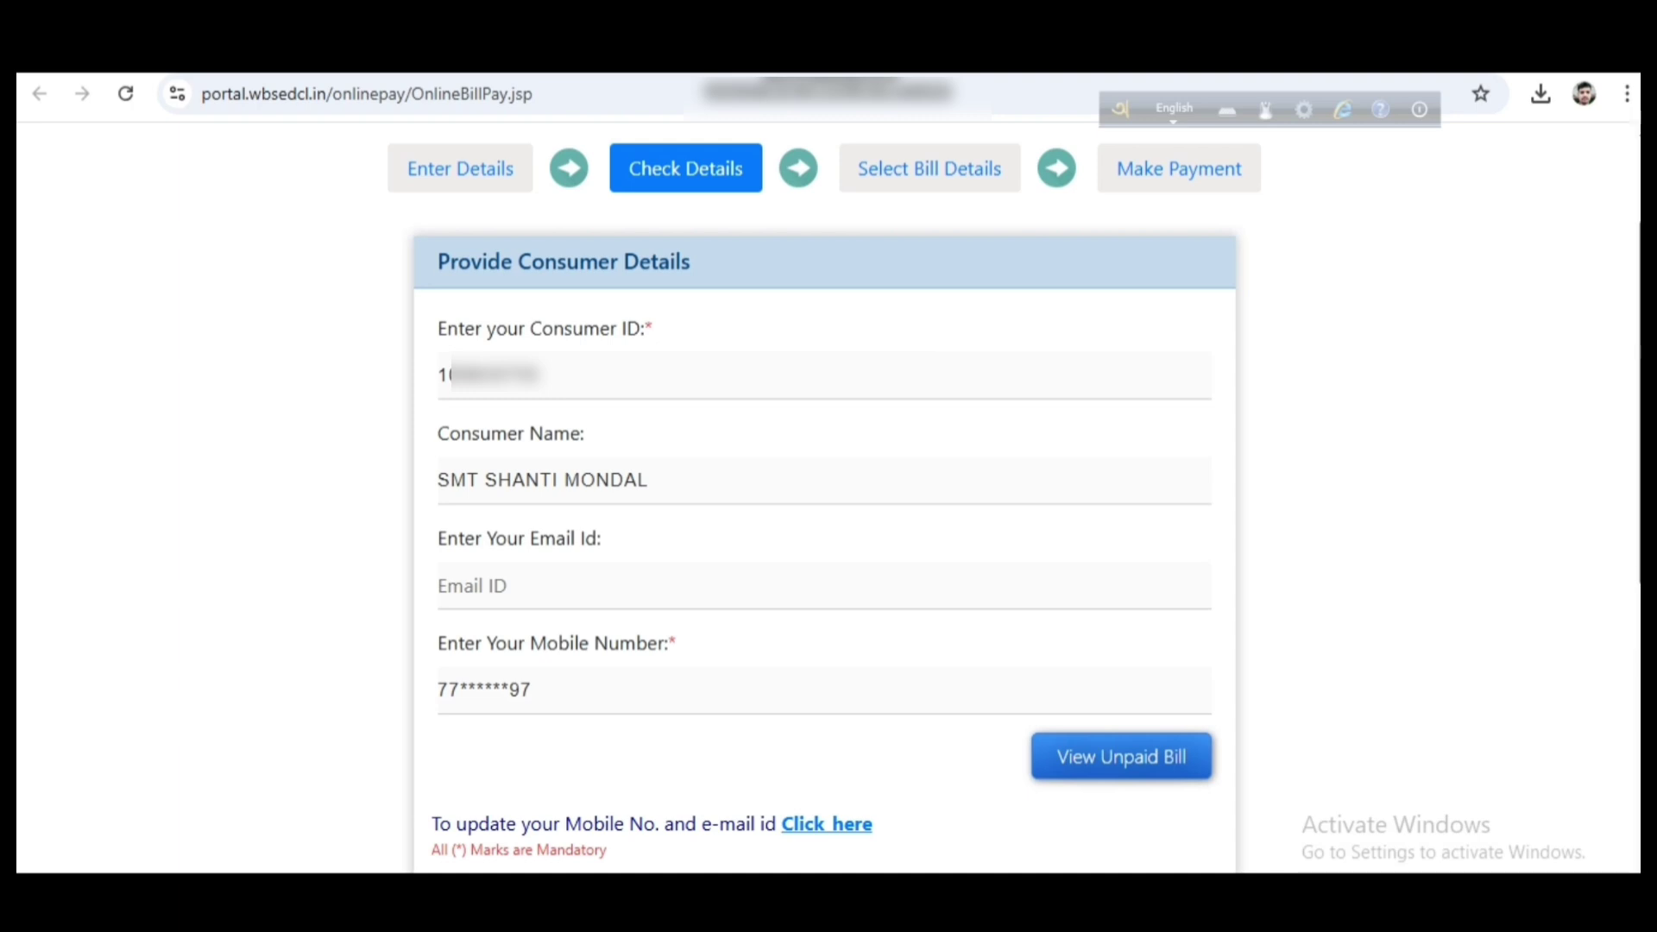
key("ctrl+alt+d")
mouse_move(401, 296)
left_mouse_down()
mouse_move(440, 423)
mouse_move(604, 514)
mouse_move(734, 544)
mouse_move(794, 727)
left_mouse_up()
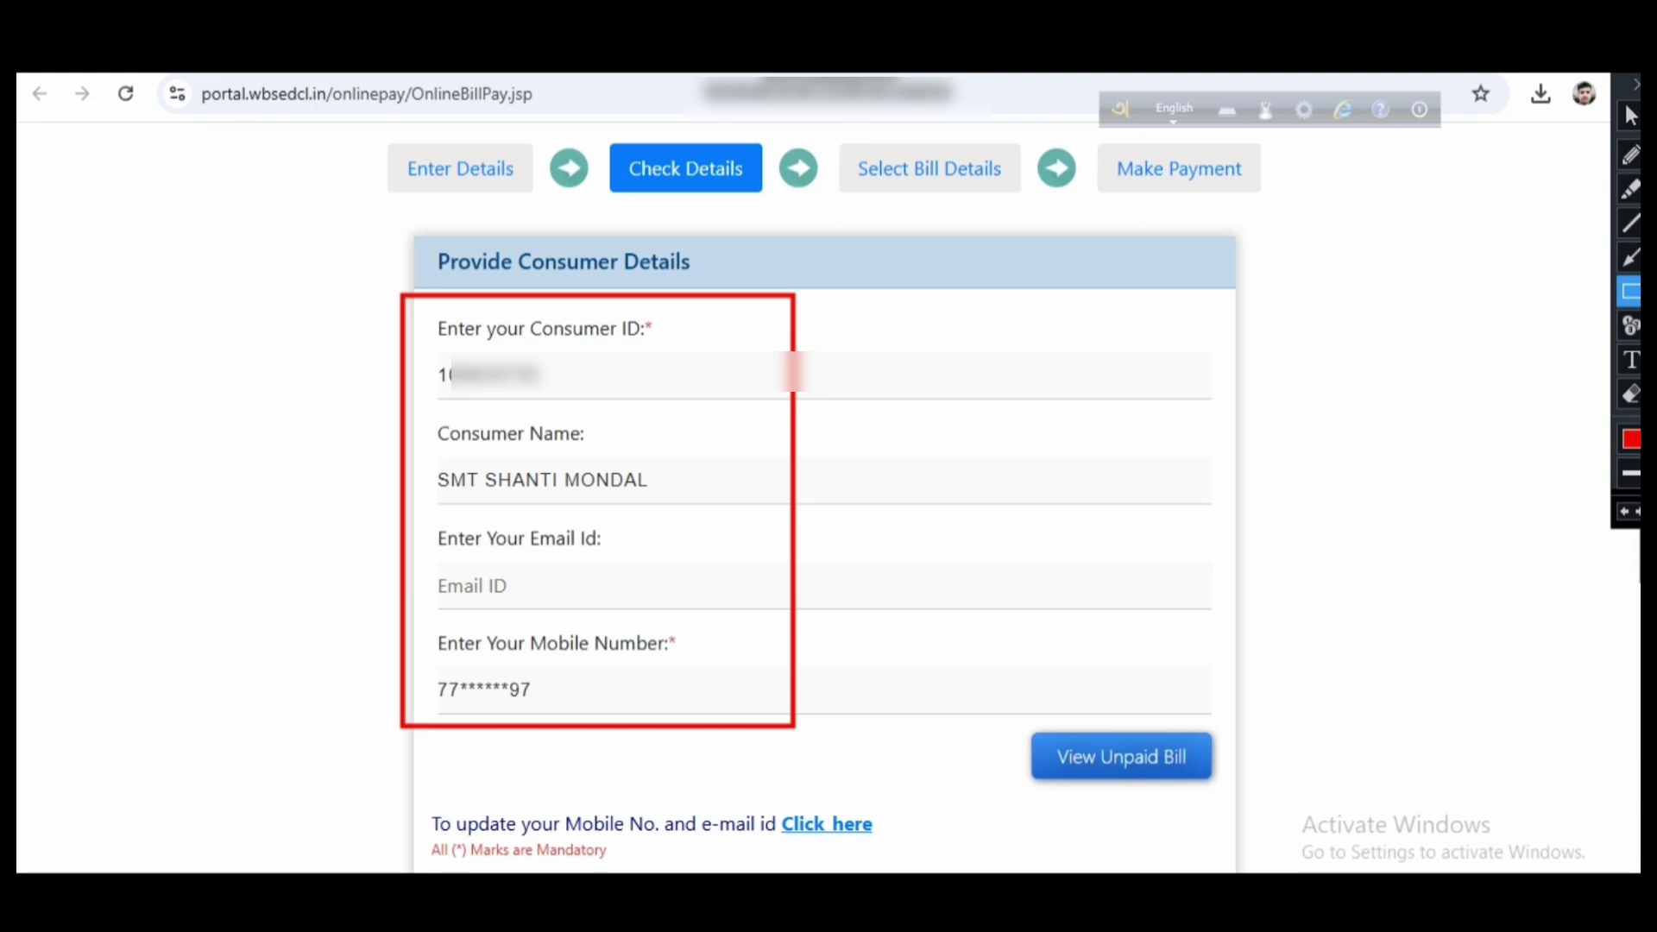
mouse_move(1025, 721)
left_mouse_down()
mouse_move(1087, 776)
mouse_move(1205, 793)
left_mouse_up()
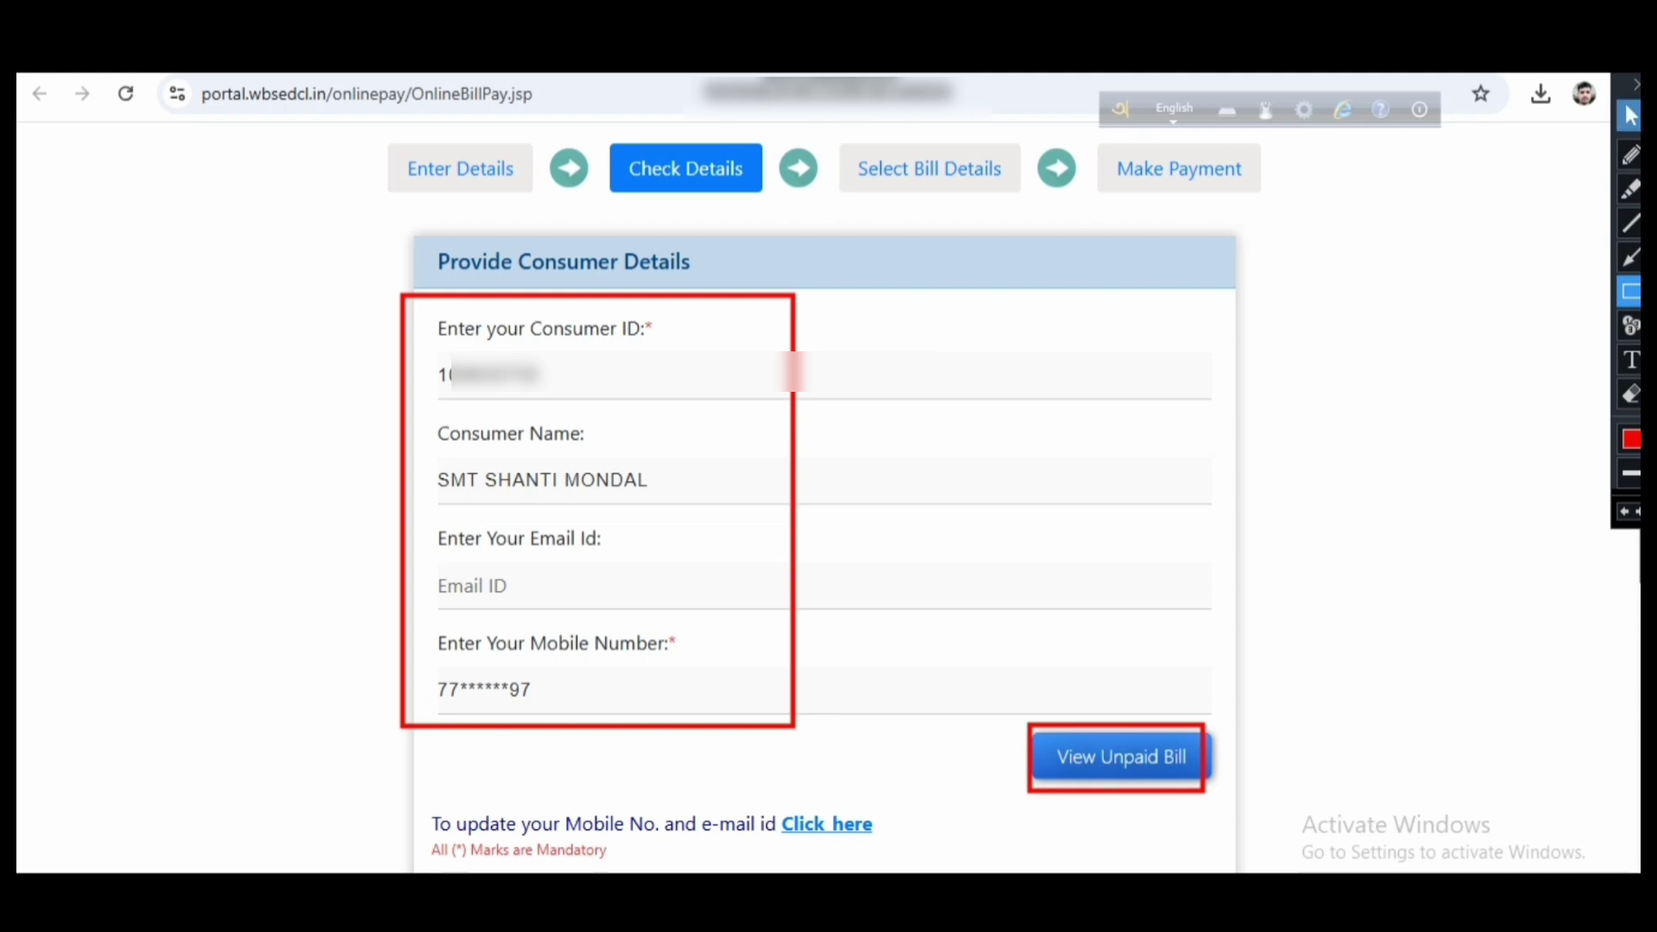
left_click(1630, 115)
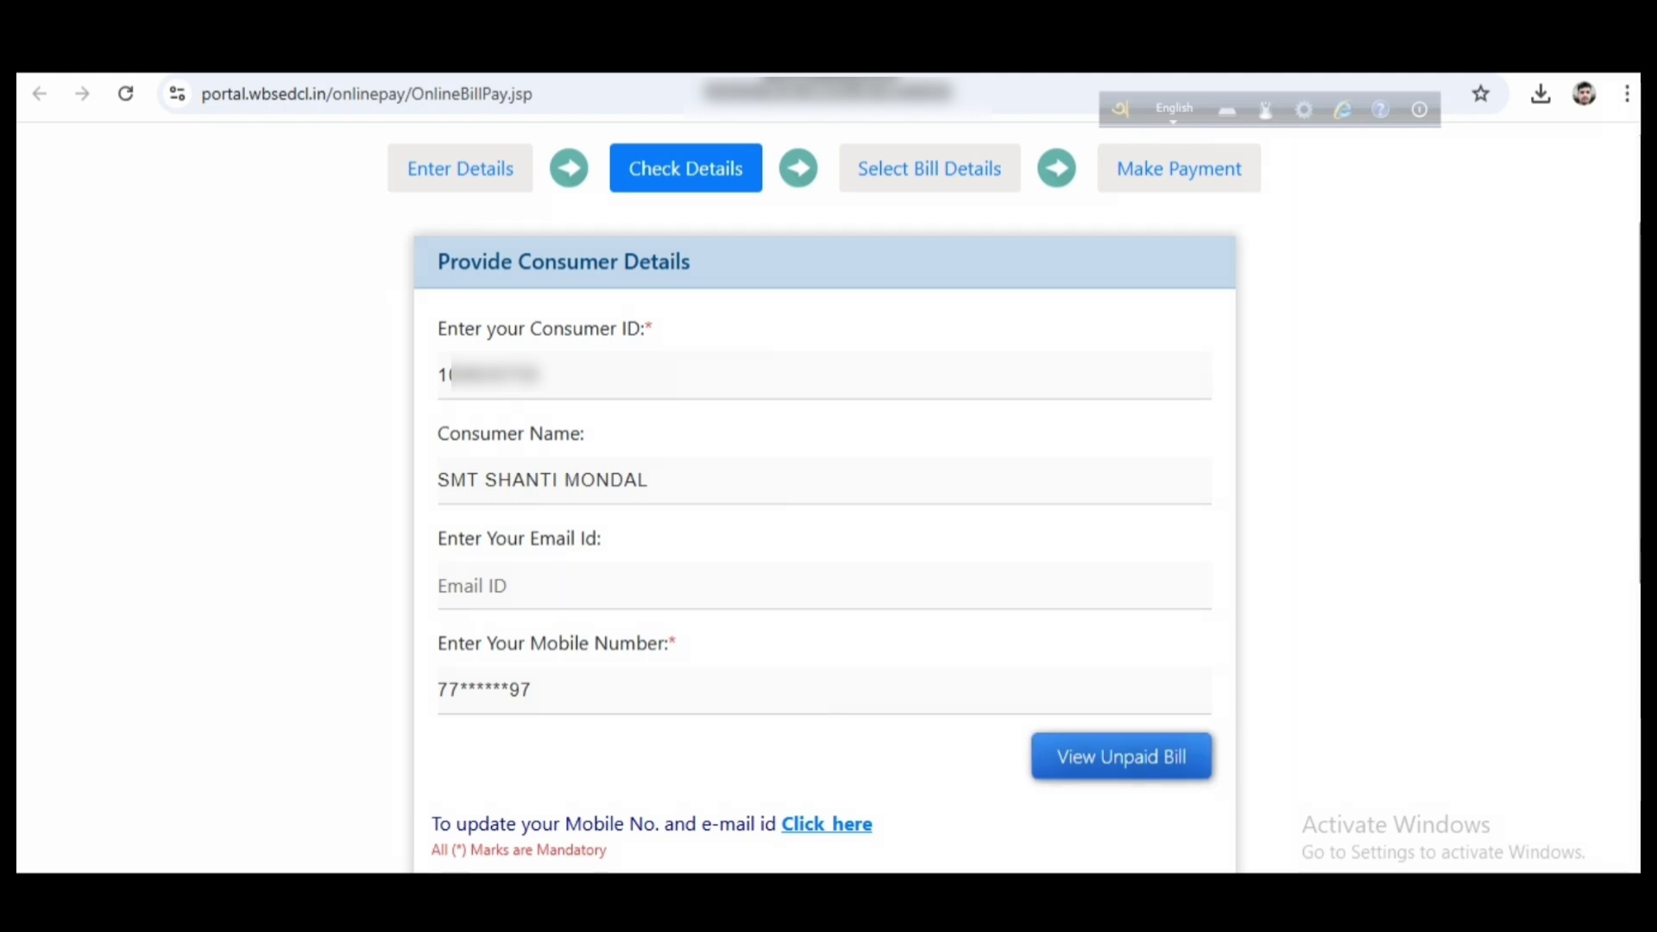
Show the unpaid bills and outline the three bill rows and APR2025 checkbox
left_click(1121, 757)
scroll(1121, 757, "down", 6)
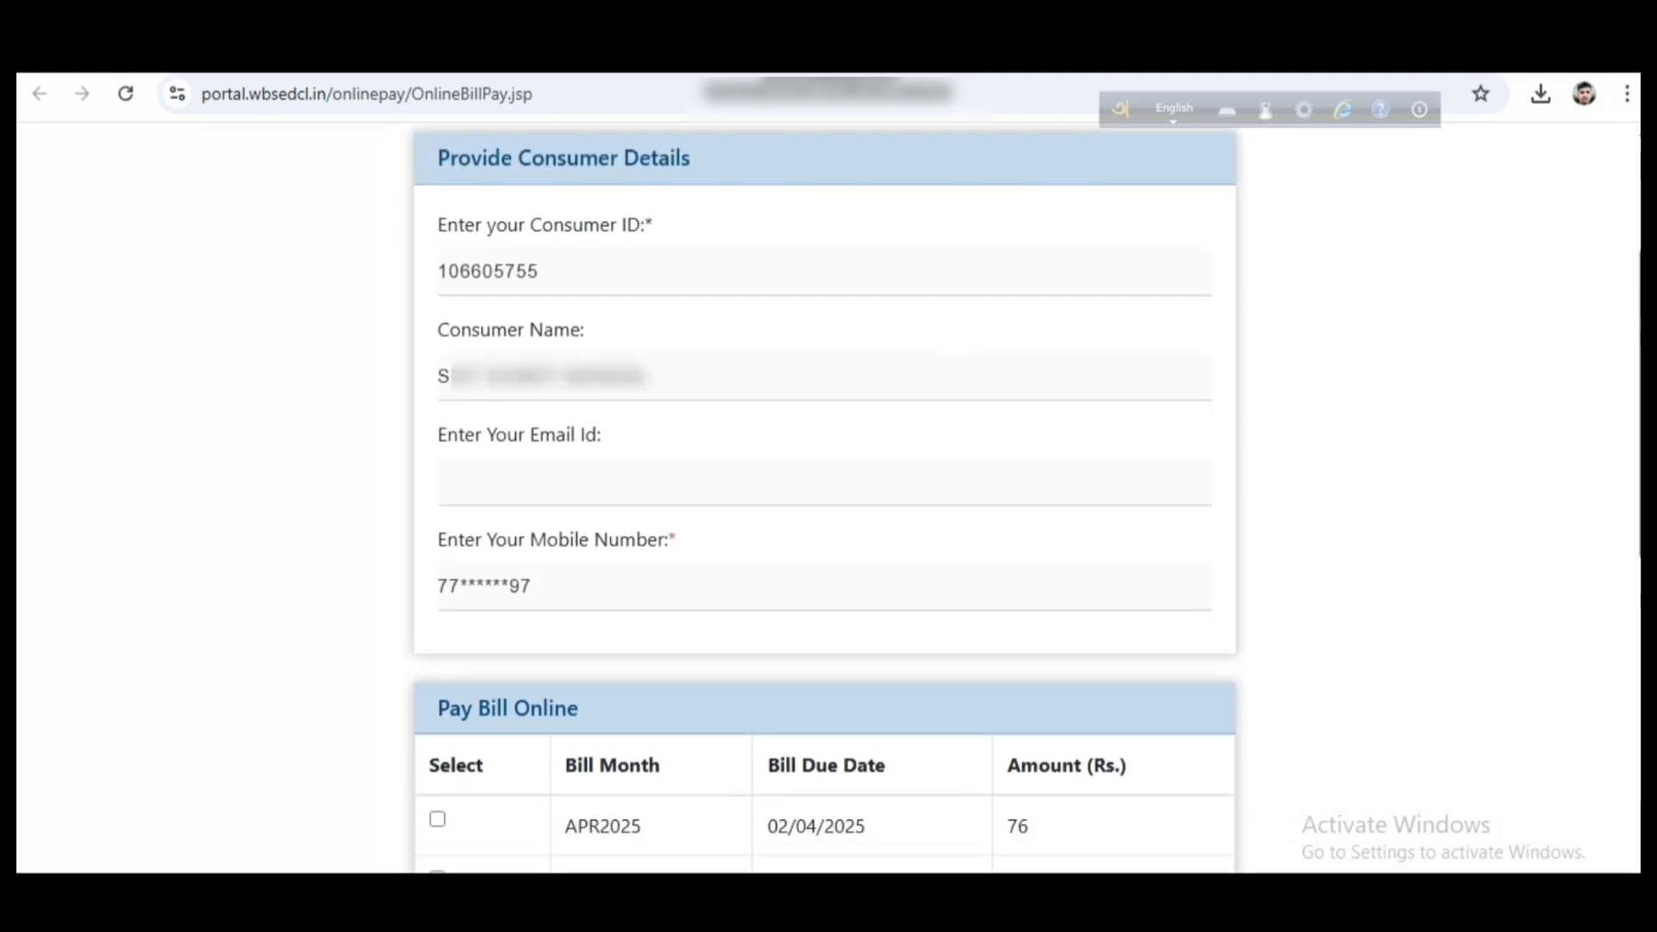
scroll(890, 498, "down", 1)
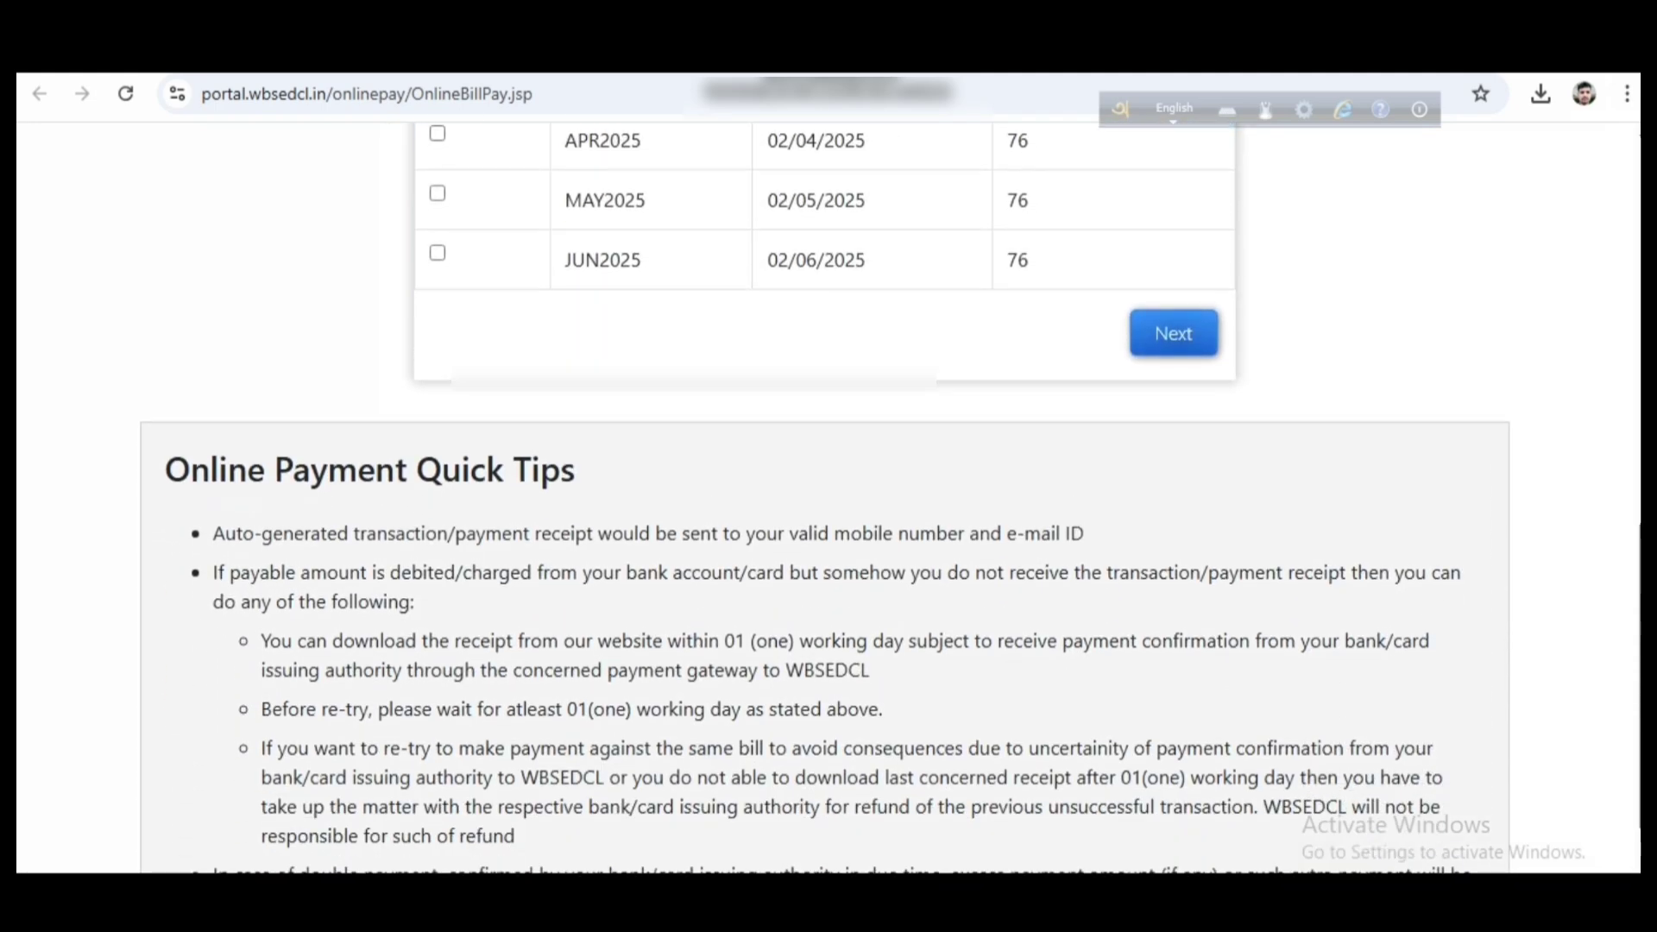
key("ctrl+alt+d")
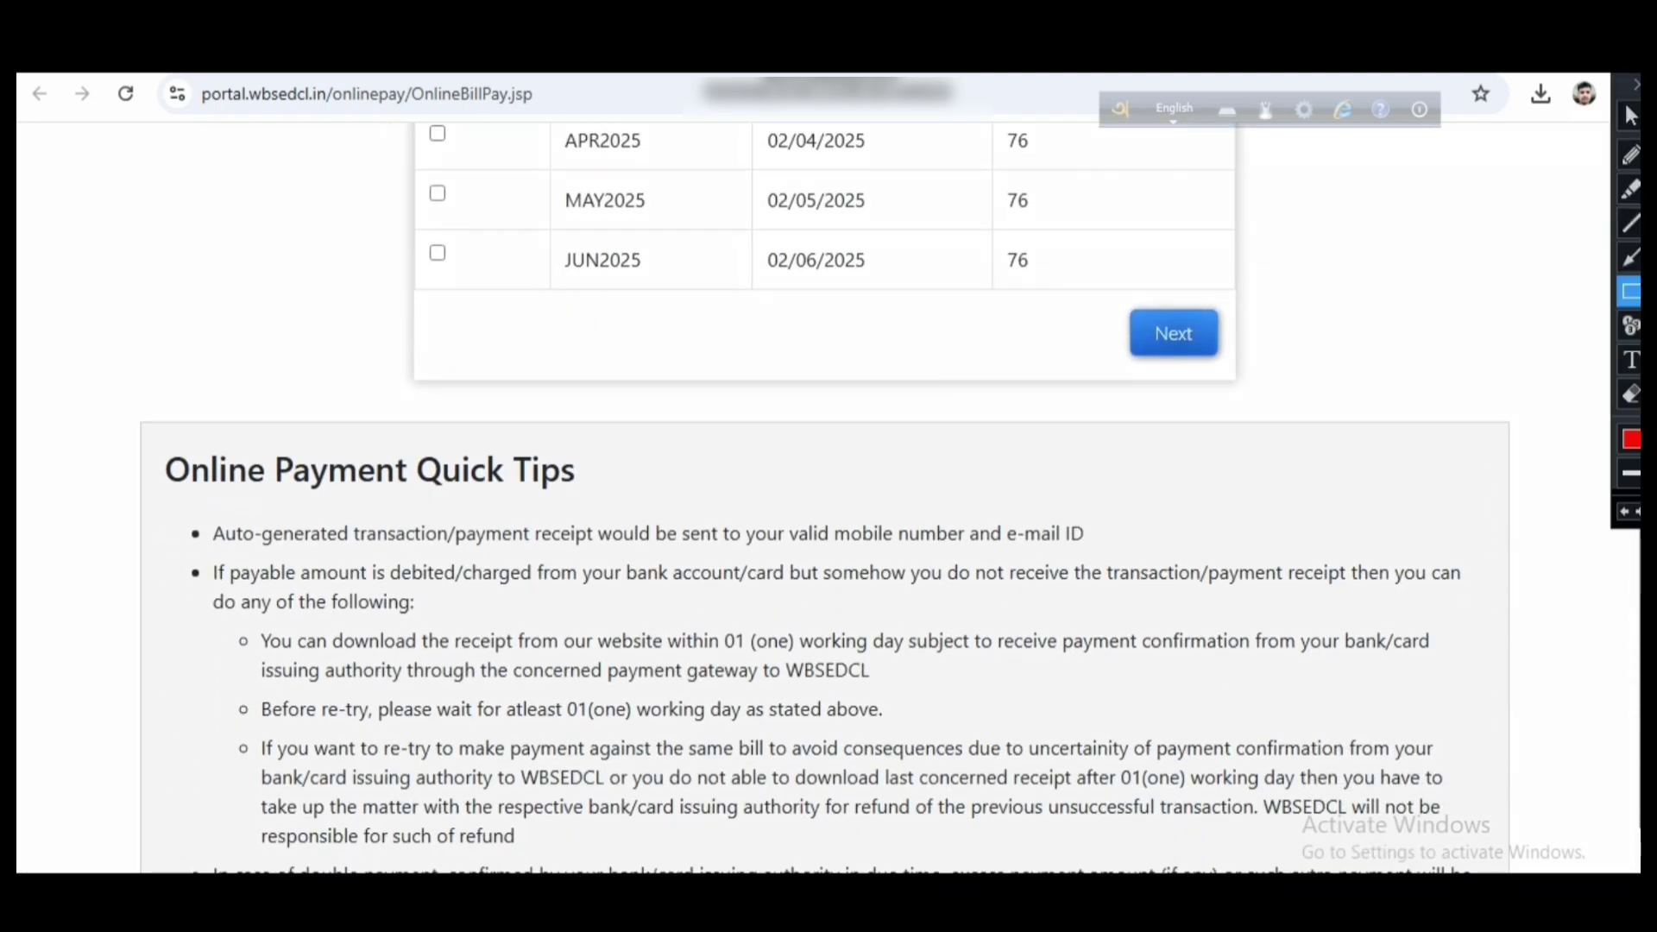
mouse_move(375, 114)
left_mouse_down()
mouse_move(758, 204)
mouse_move(1127, 251)
mouse_move(1154, 304)
left_mouse_up()
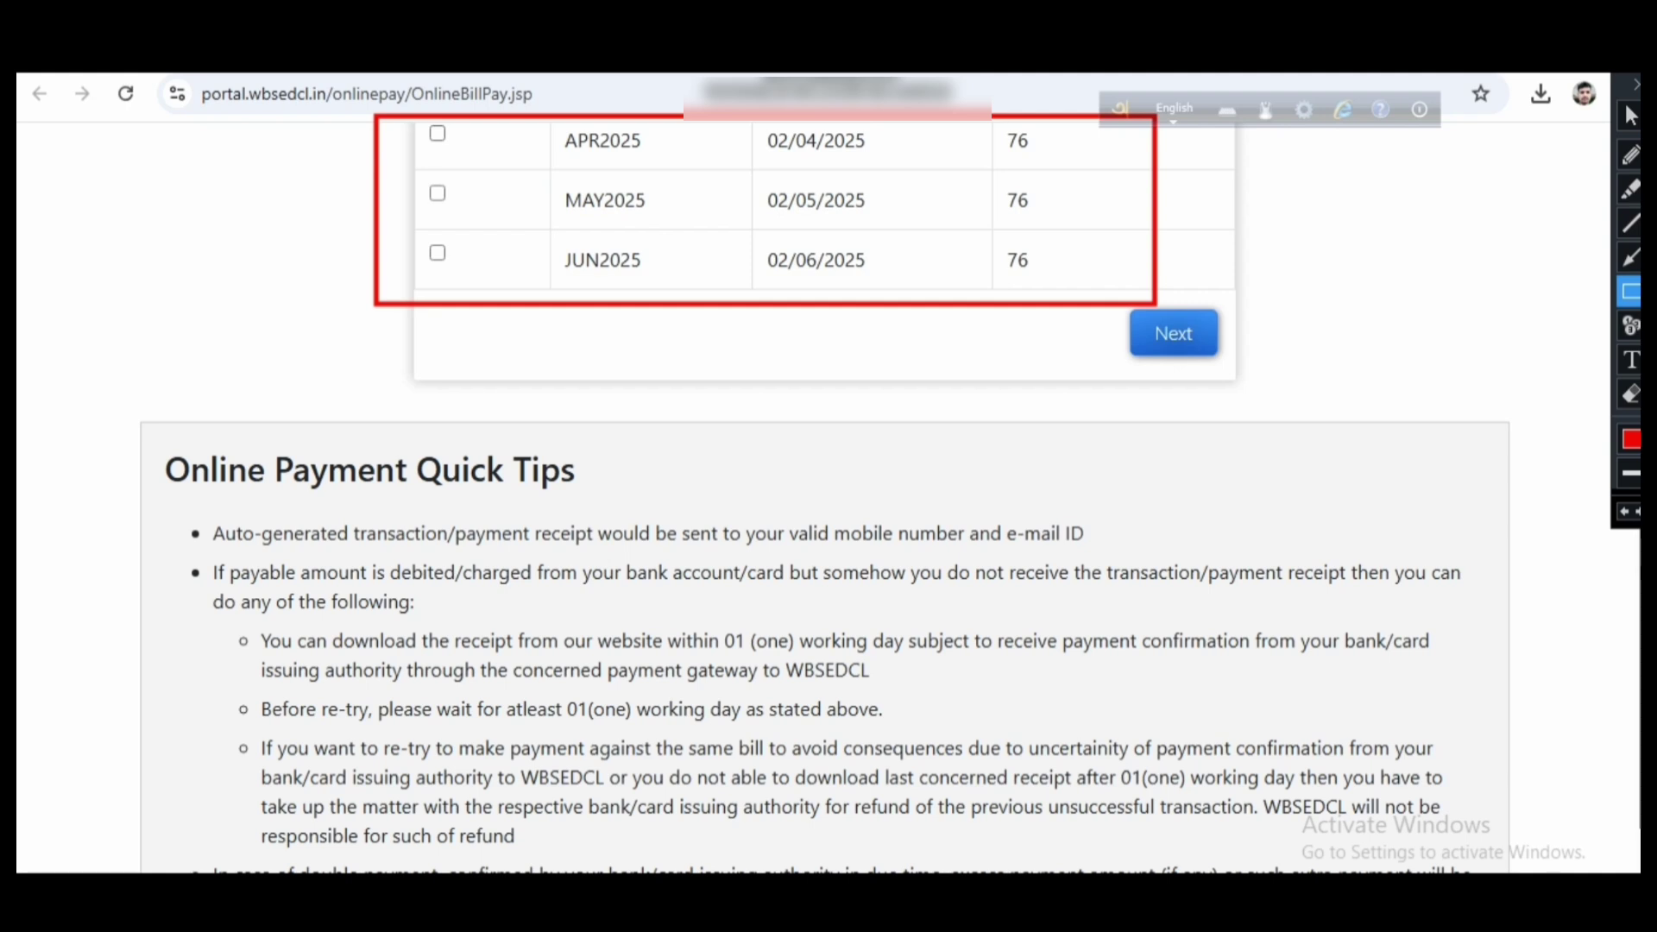
mouse_move(413, 118)
left_mouse_down()
mouse_move(470, 157)
mouse_move(455, 285)
left_mouse_up()
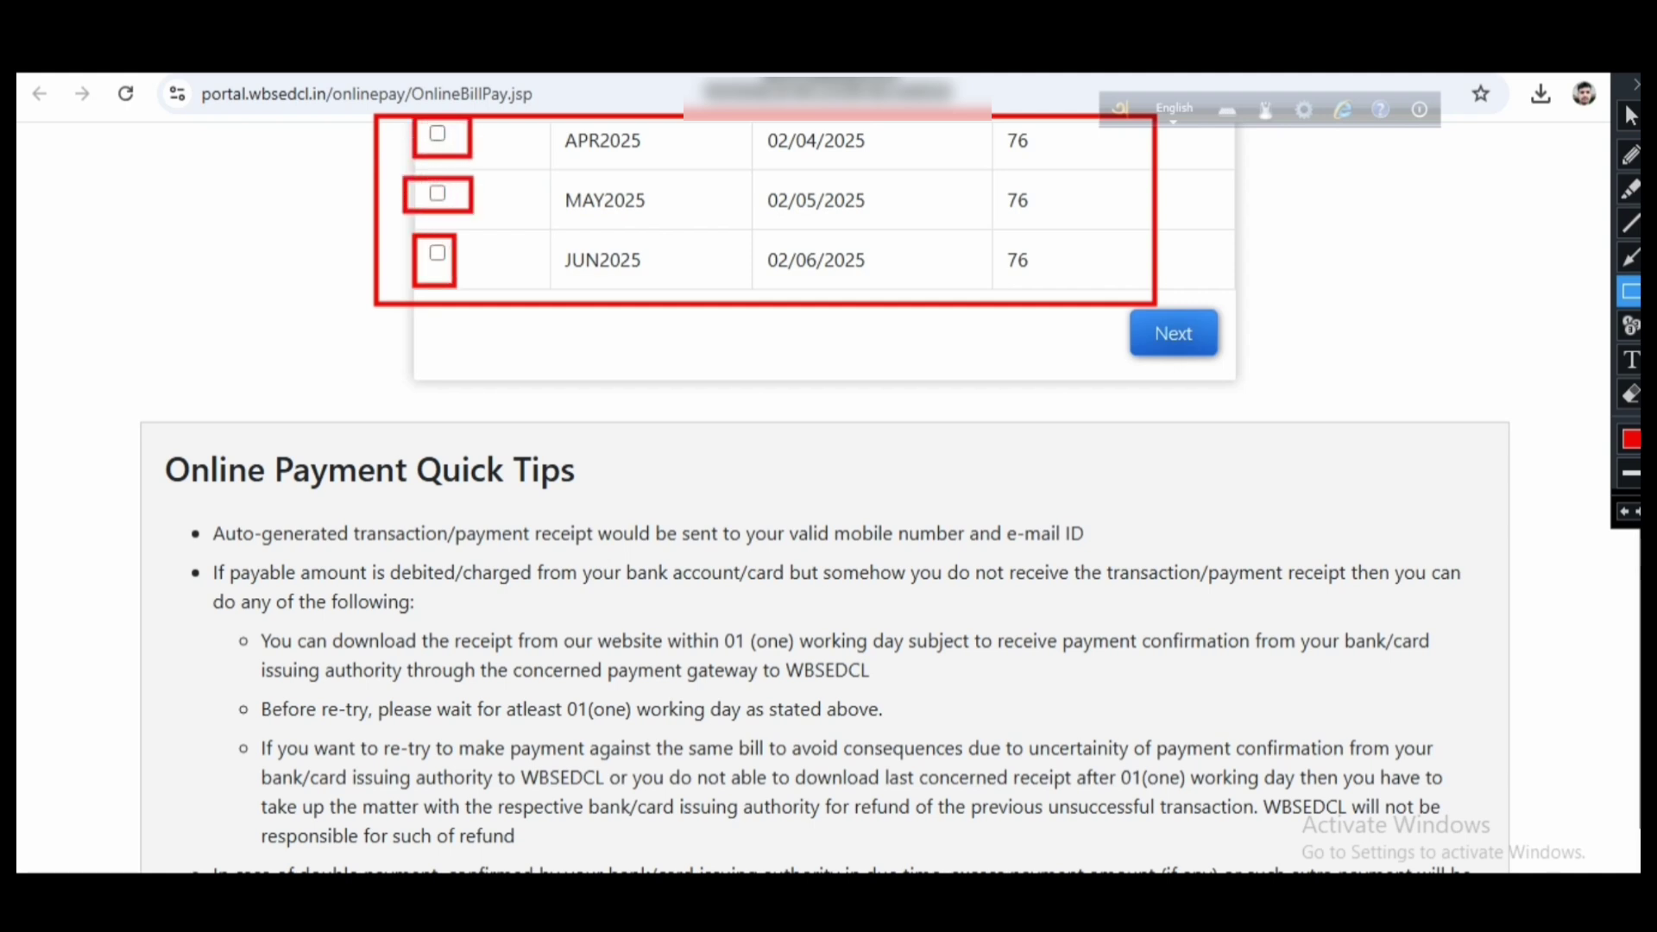
left_click(1635, 83)
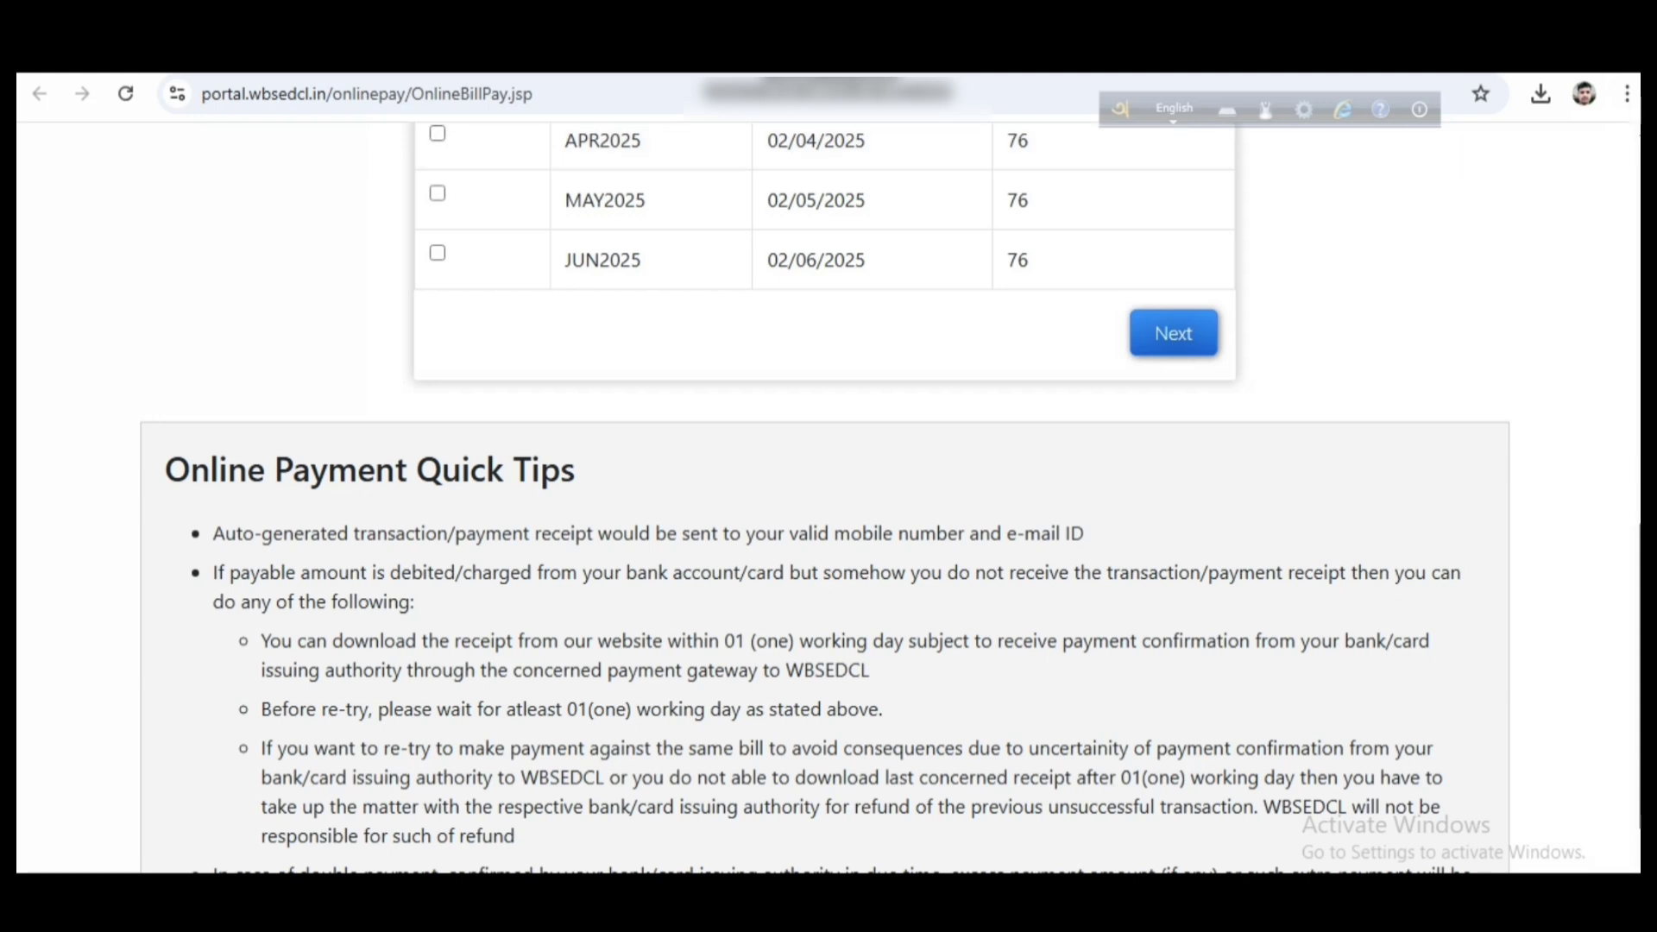
Tick the APR2025, MAY2025 and JUN2025 bills and continue with Next
key("ctrl+alt+d")
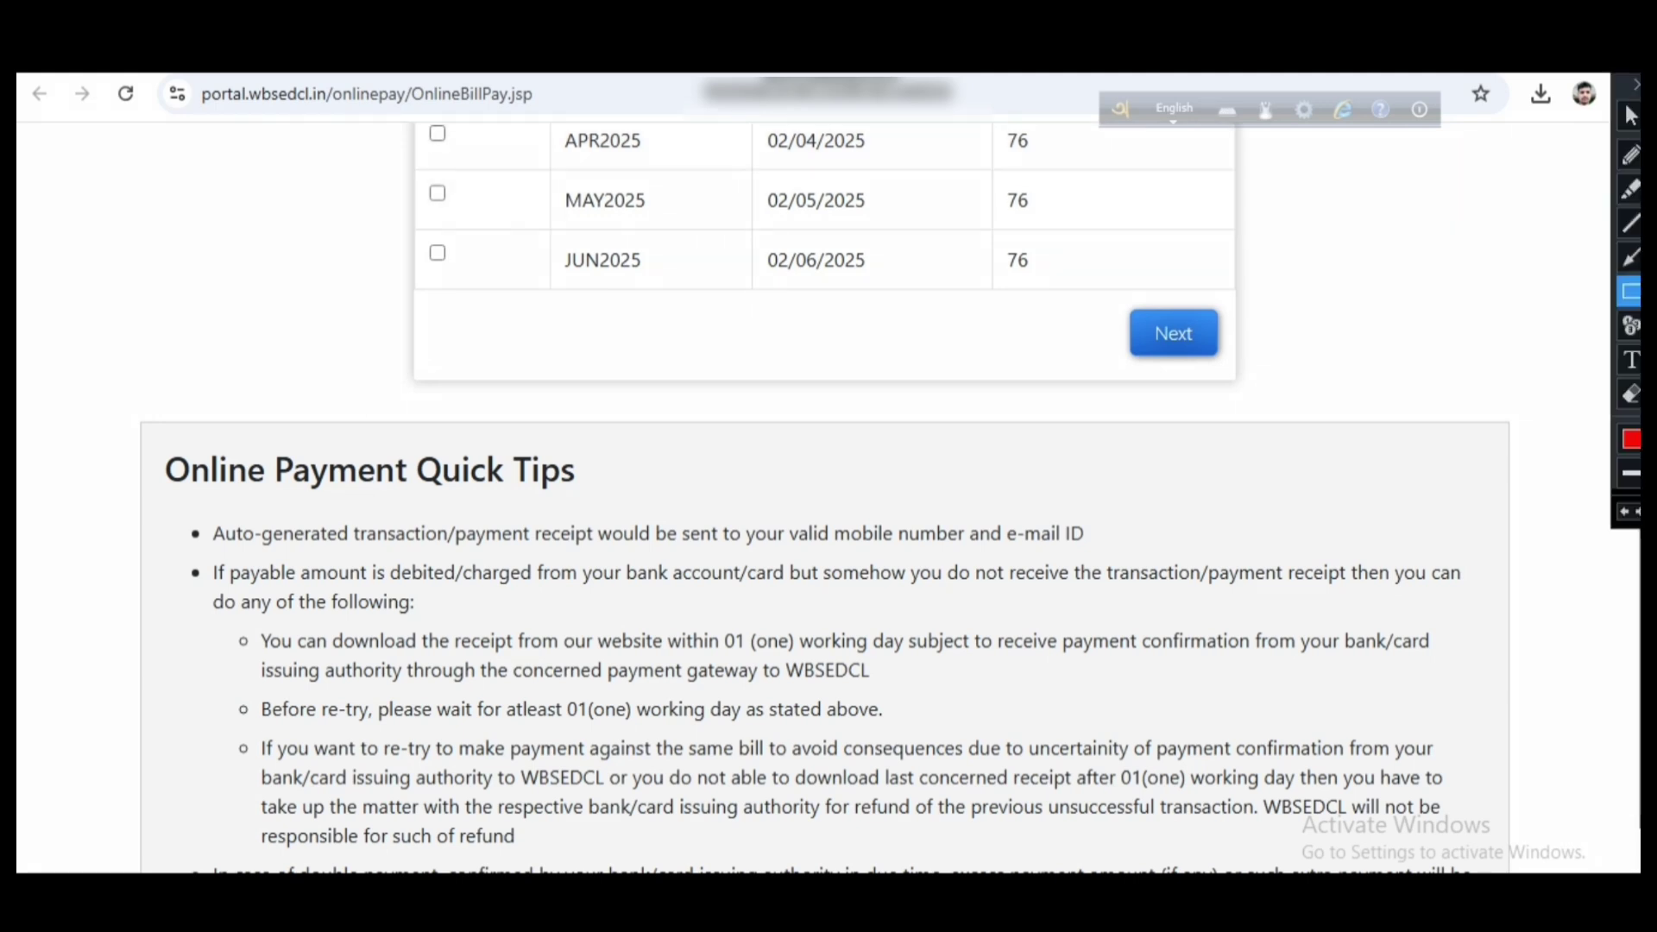
mouse_move(401, 116)
left_mouse_down()
mouse_move(512, 229)
mouse_move(506, 305)
left_mouse_up()
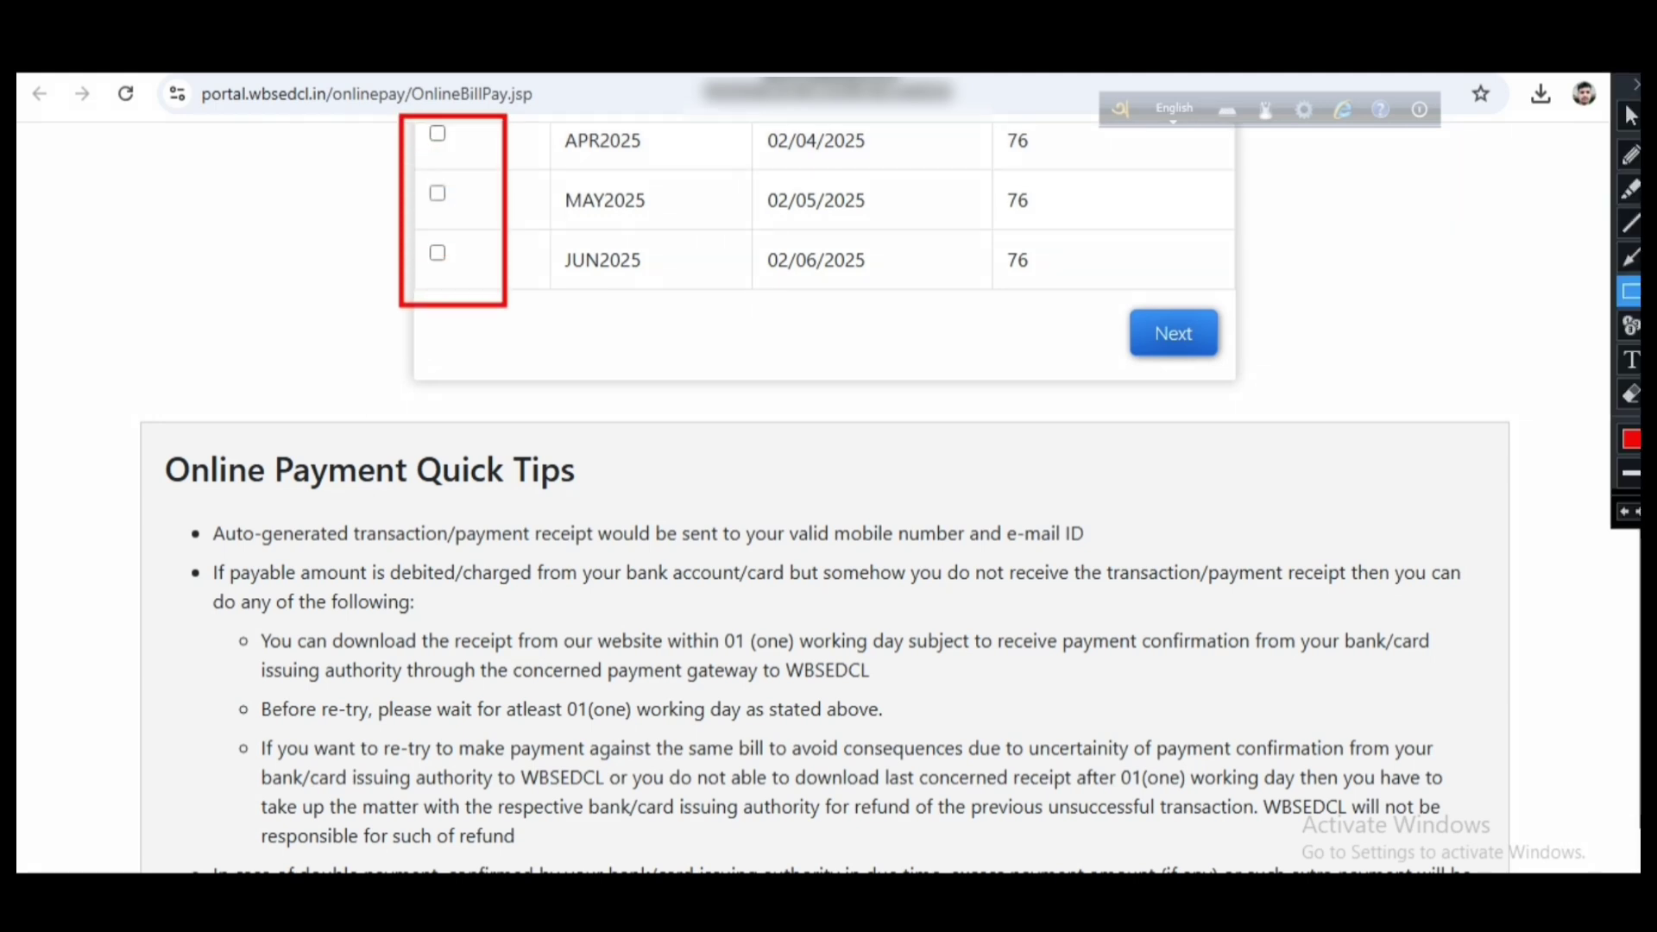
mouse_move(1101, 290)
left_mouse_down()
mouse_move(1276, 352)
mouse_move(1276, 377)
left_mouse_up()
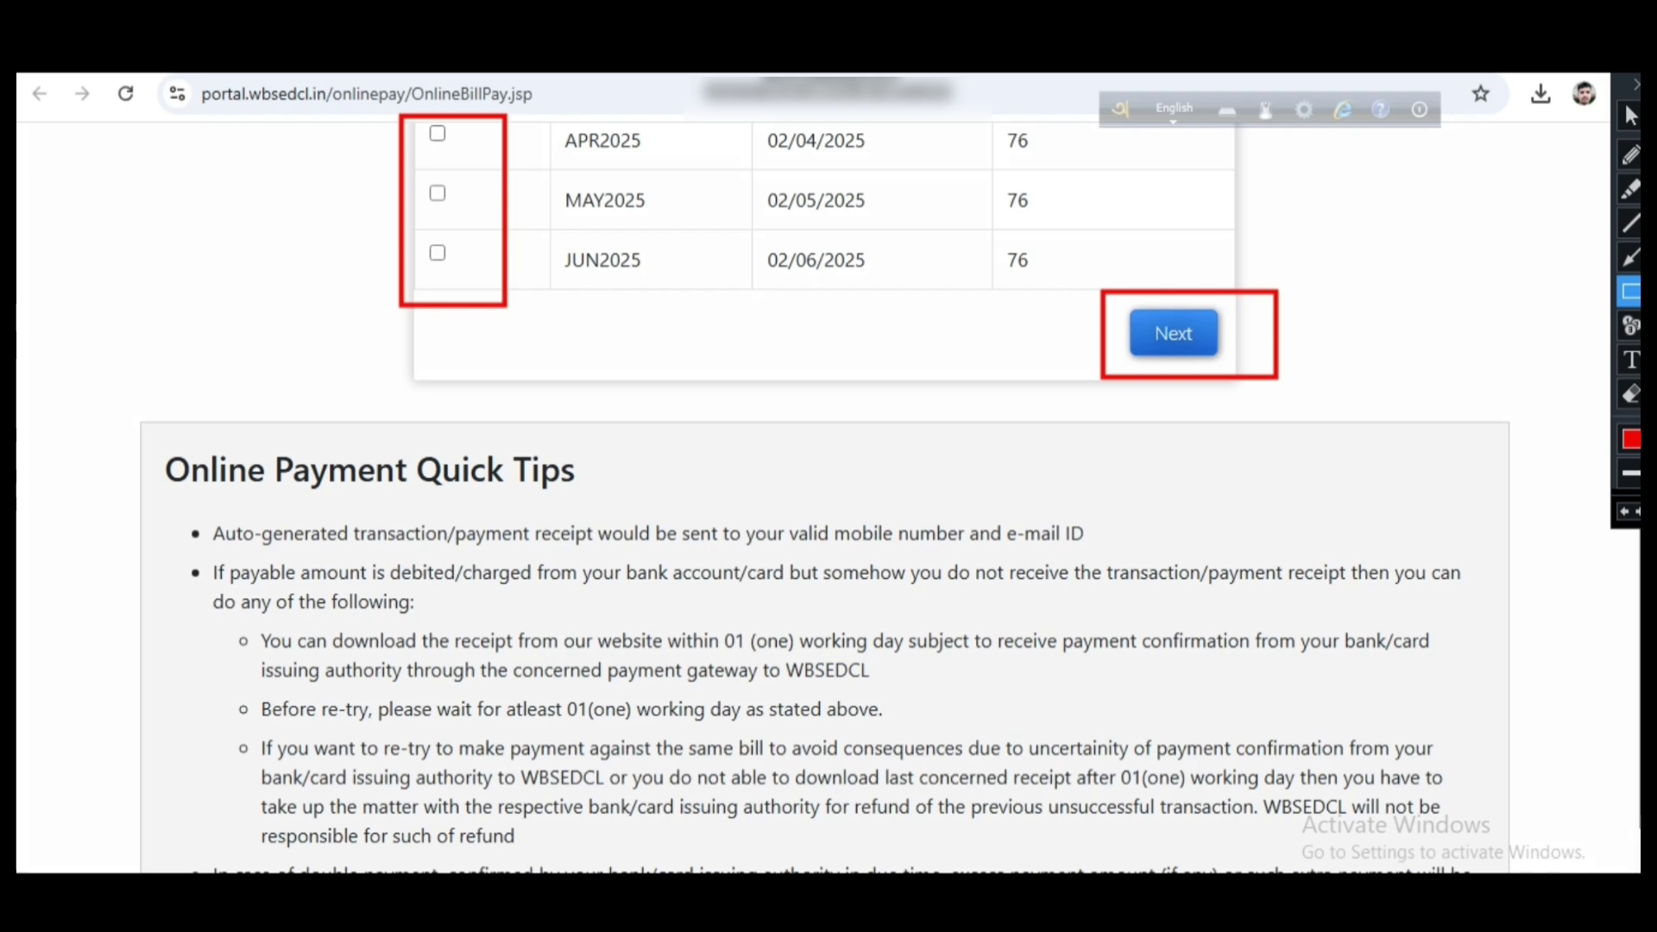
key("ctrl+alt+d")
left_click(437, 133)
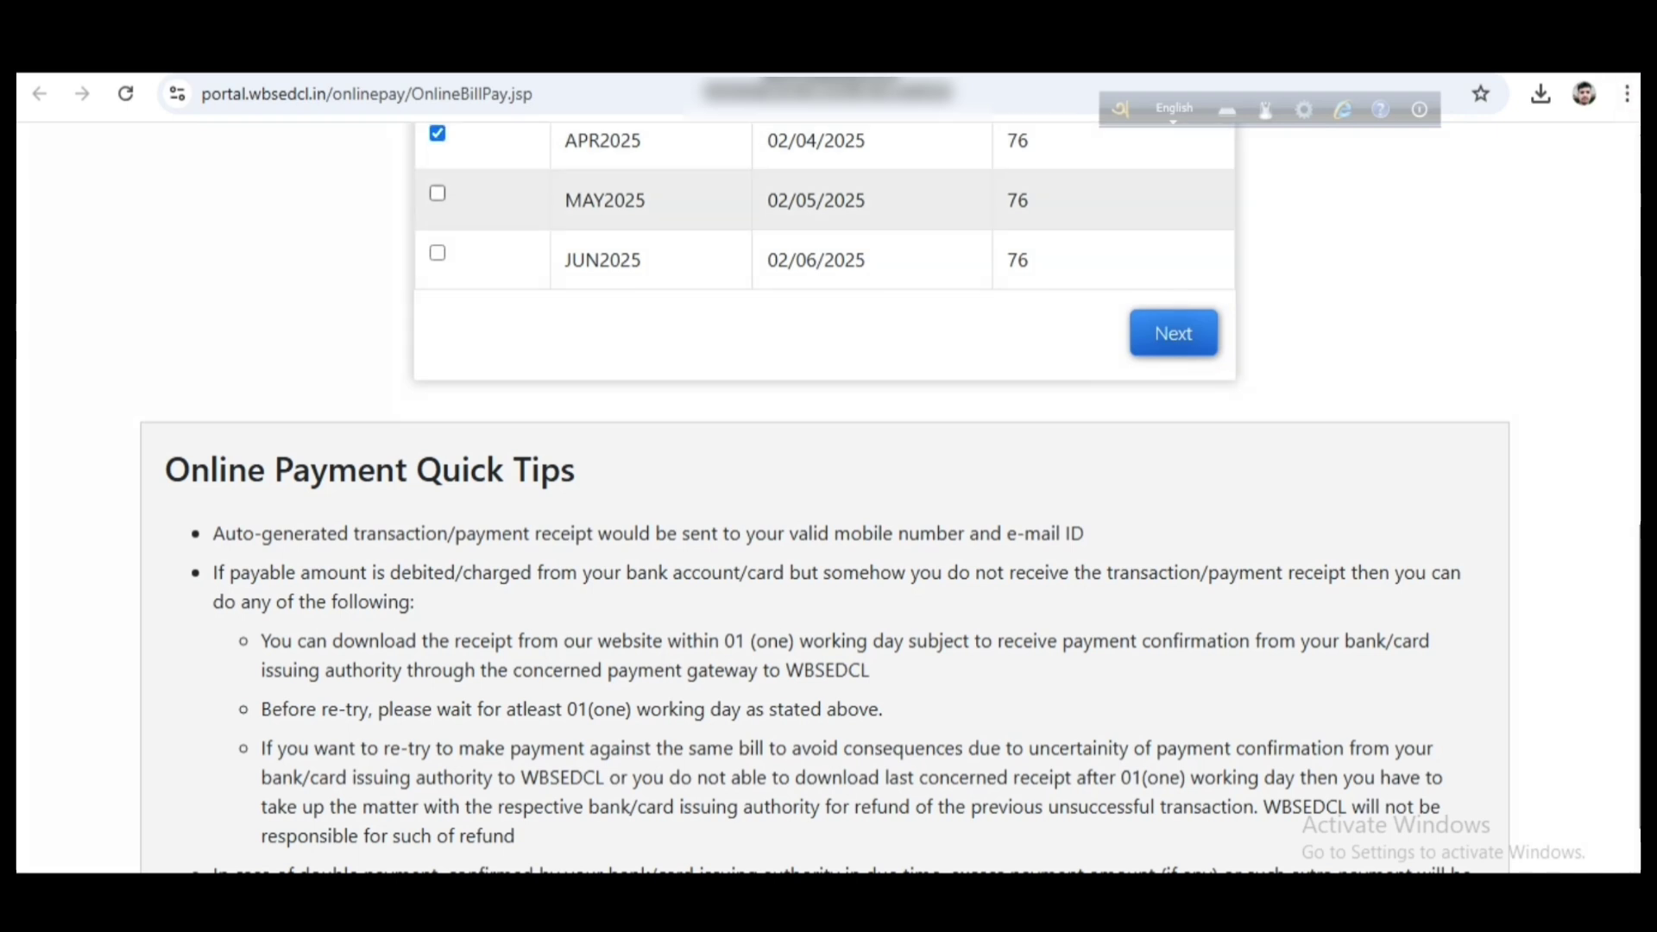
left_click(437, 192)
left_click(438, 252)
left_click(1173, 333)
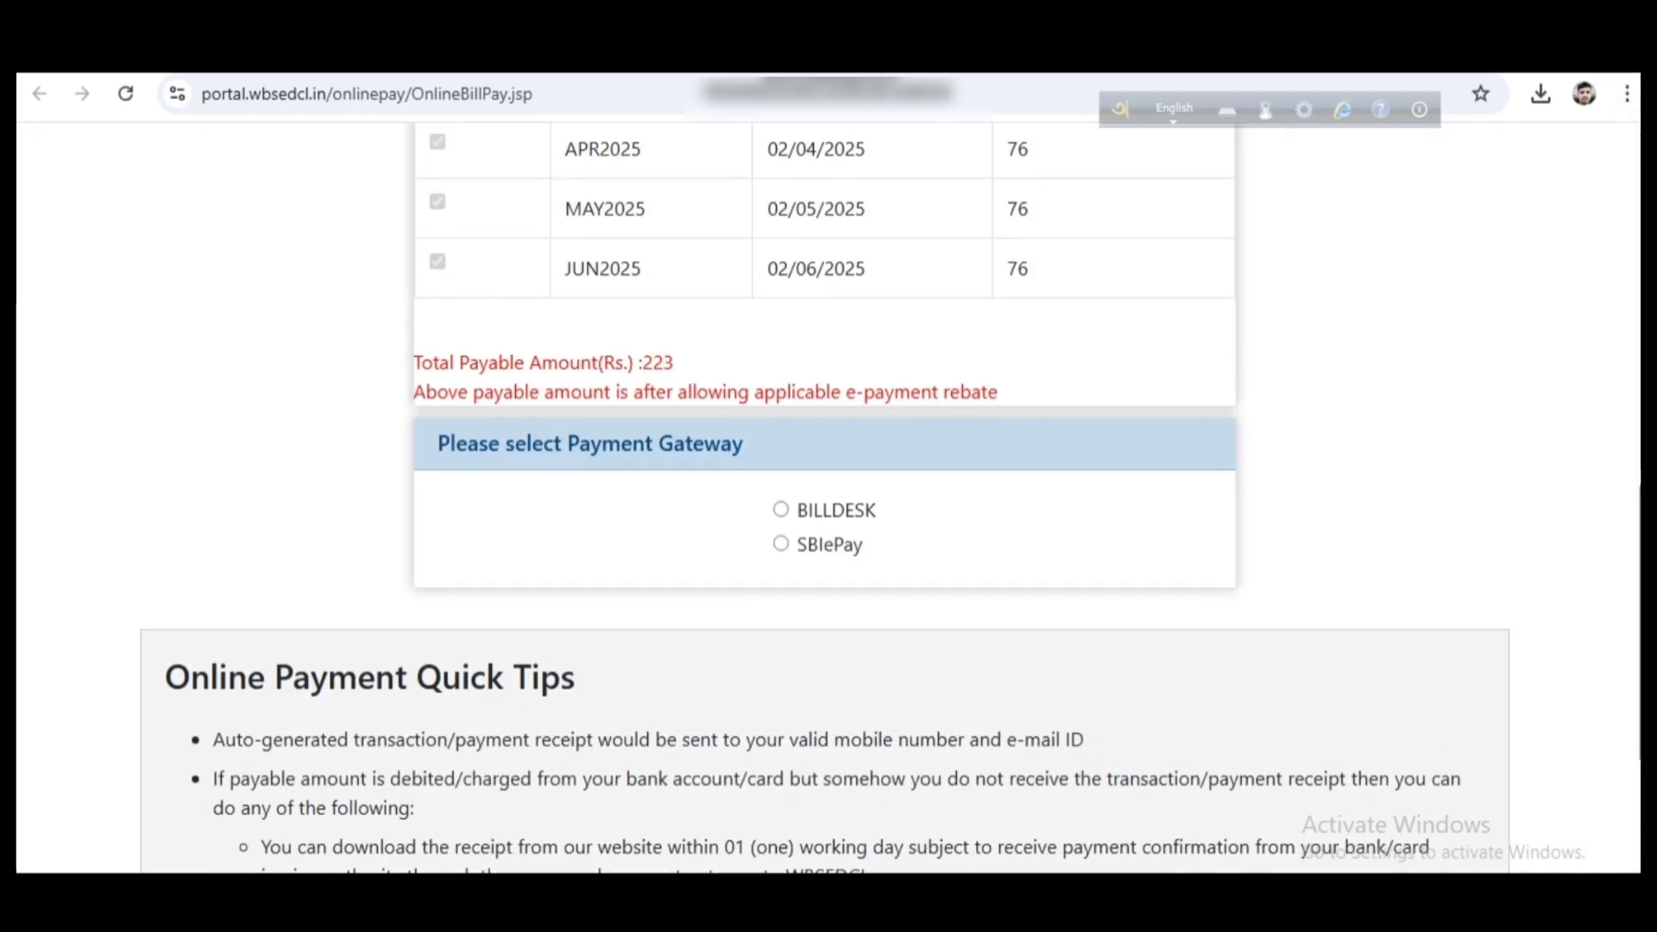
Outline the total payable and the BILLDESK/SBIePay gateways, then submit the three bills
scroll(824, 501, "up", 2)
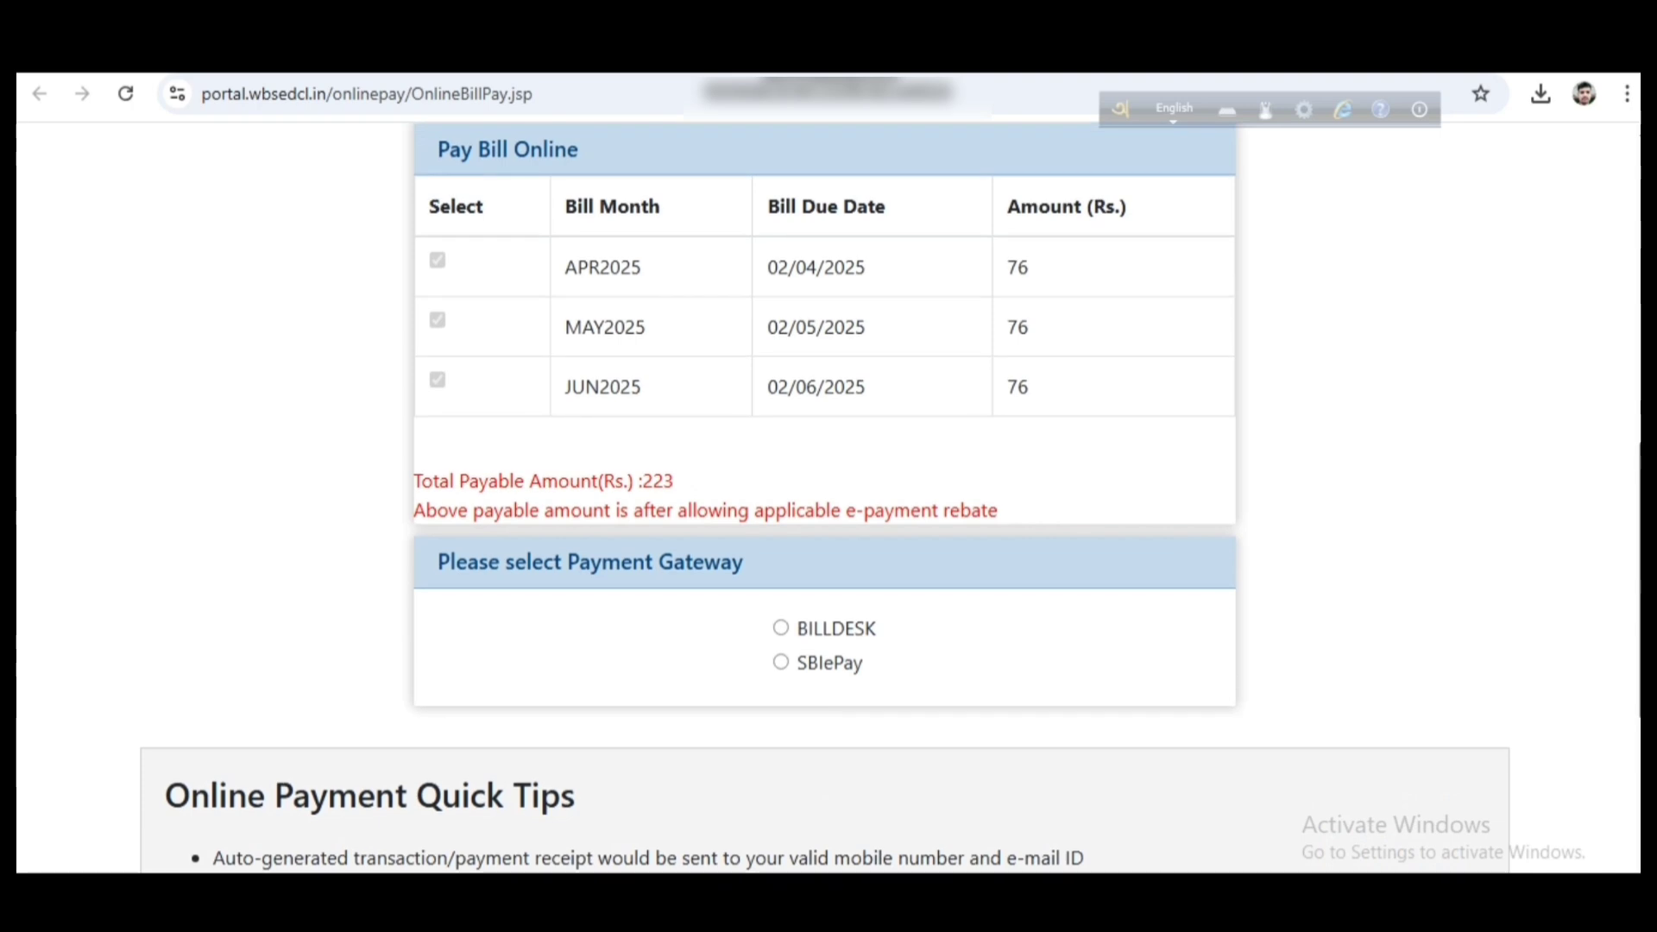
key("ctrl+alt+d")
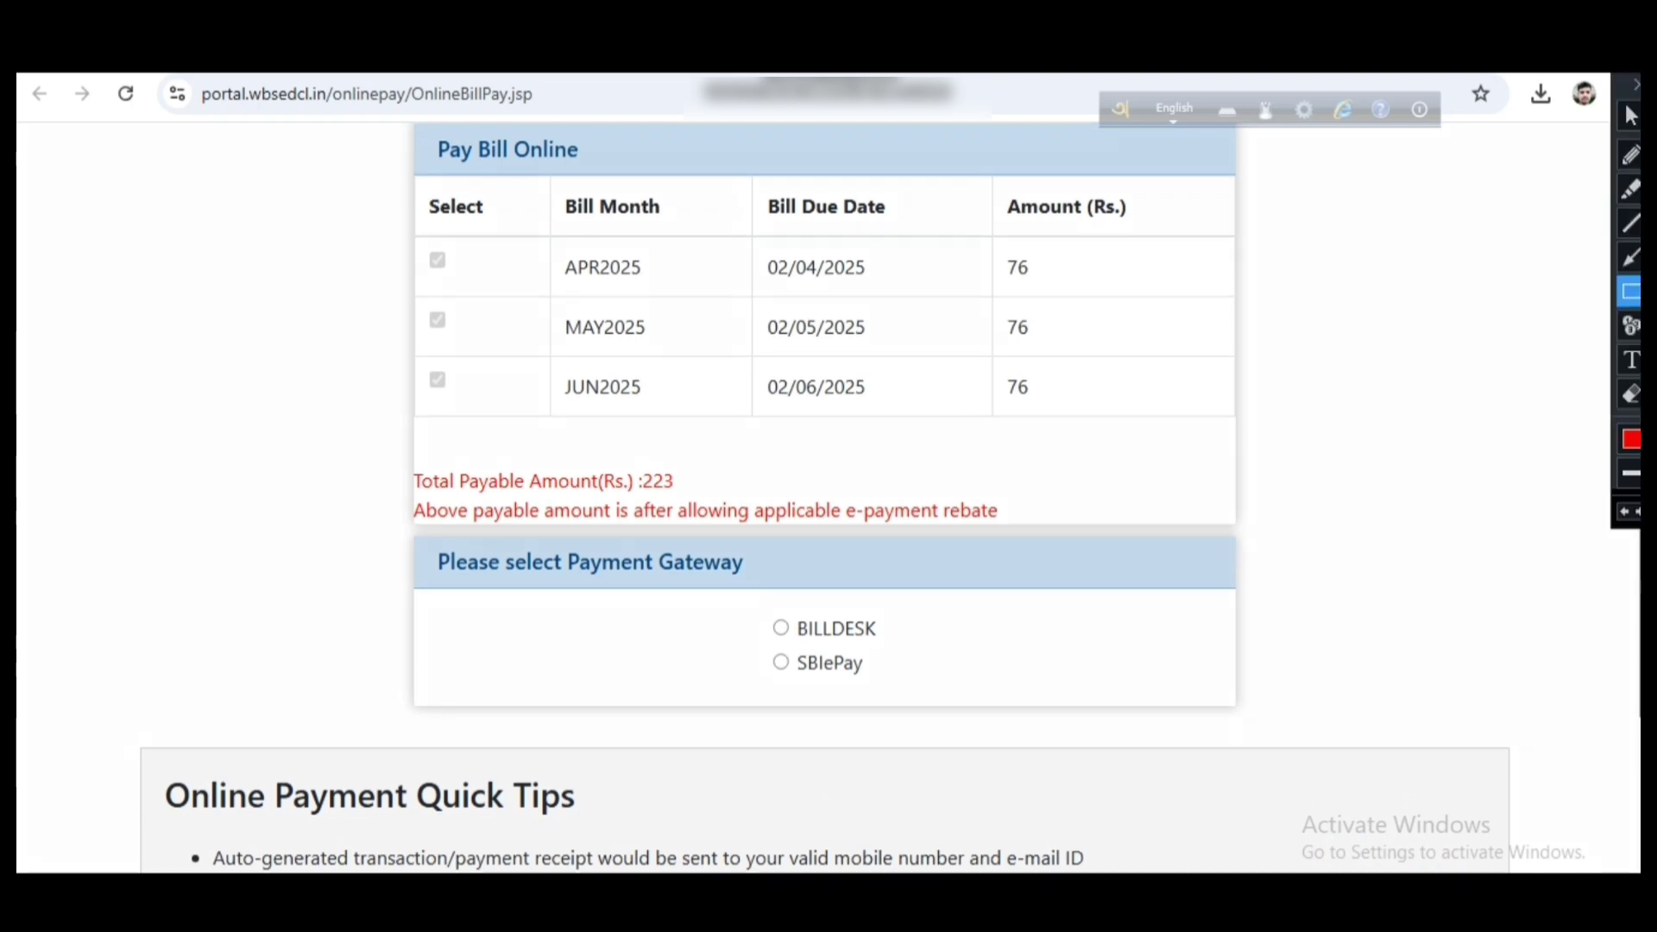
mouse_move(410, 459)
left_mouse_down()
mouse_move(471, 536)
mouse_move(1042, 543)
left_mouse_up()
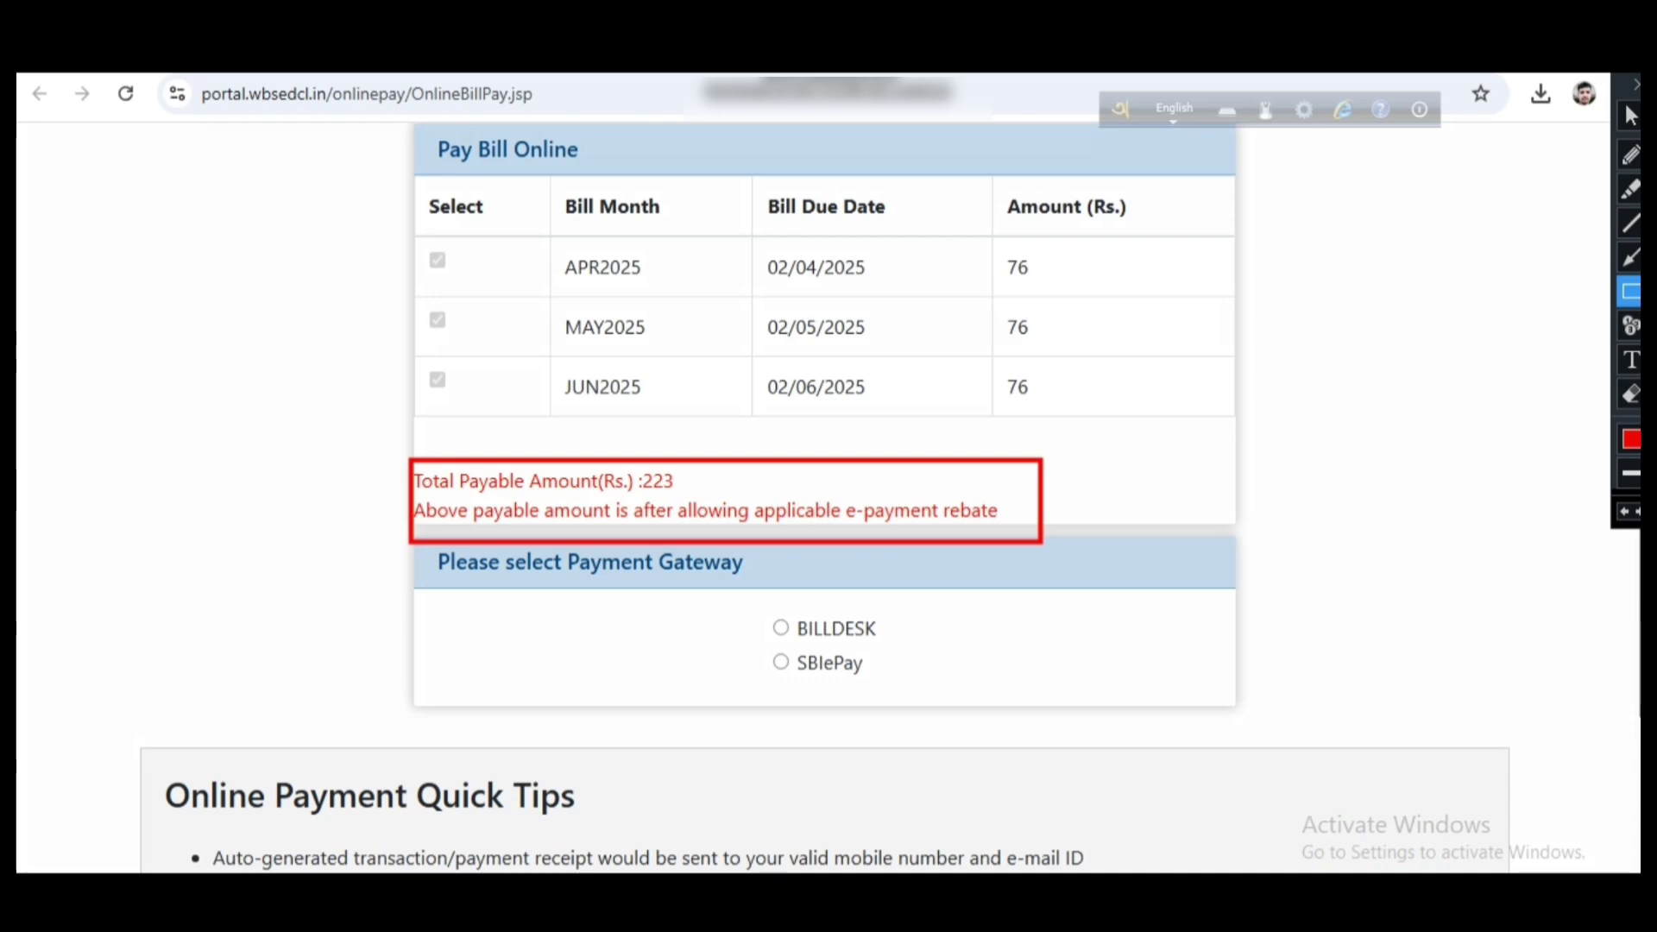
mouse_move(750, 607)
left_mouse_down()
mouse_move(815, 679)
mouse_move(901, 688)
left_mouse_up()
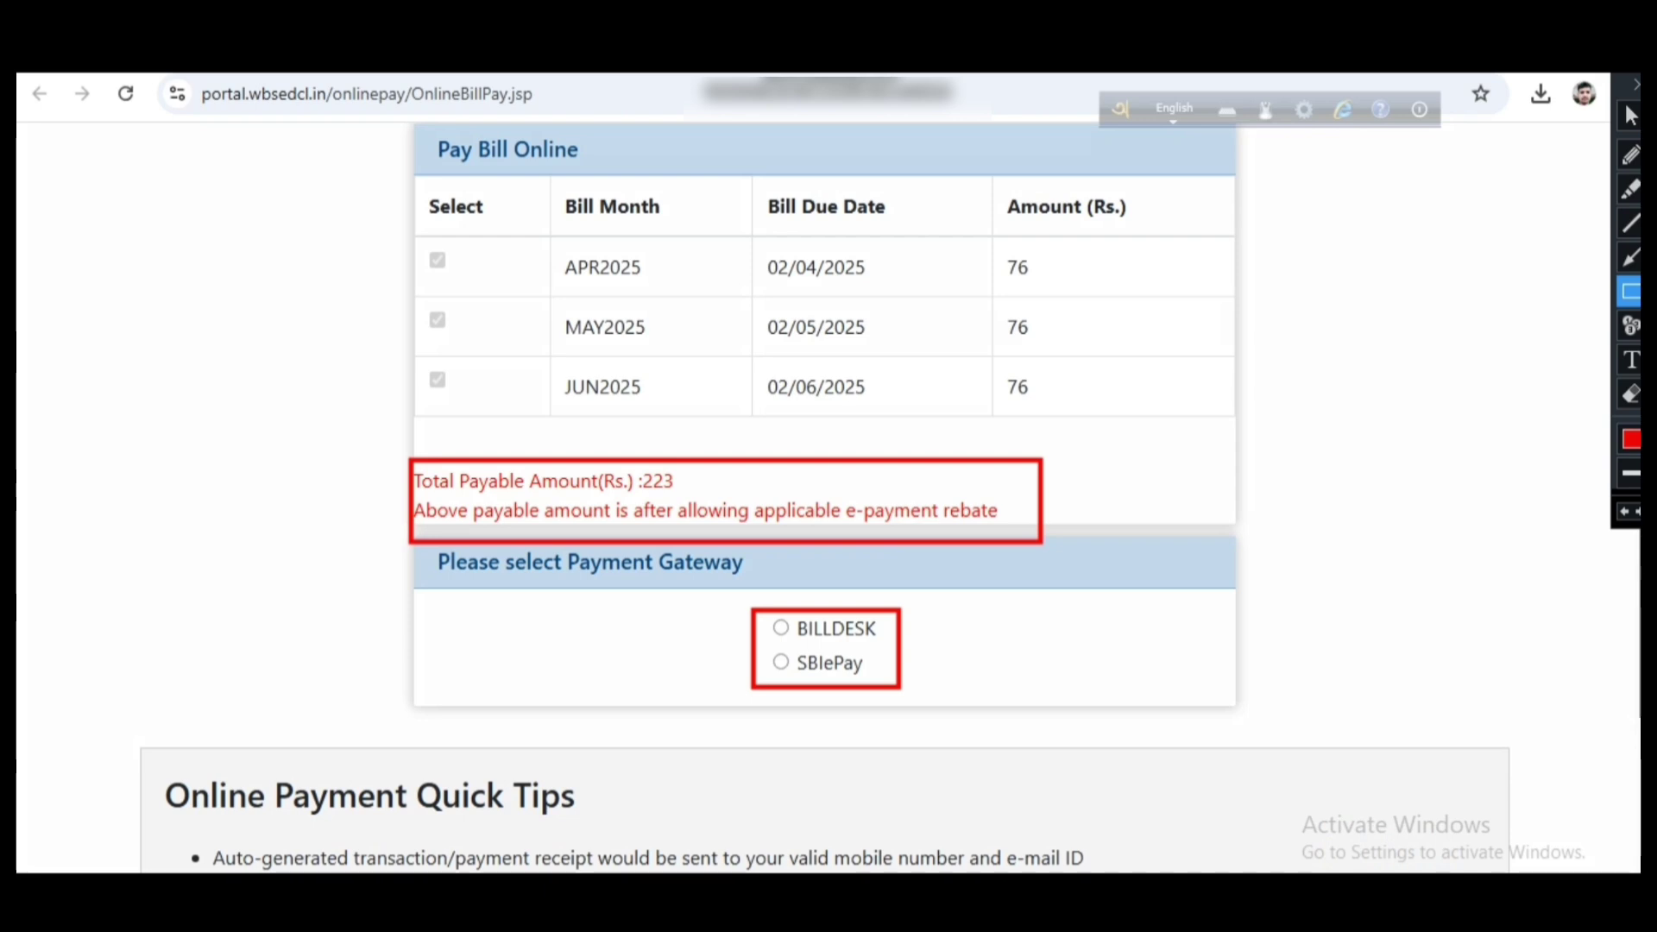
left_click_drag(761, 616, 801, 639)
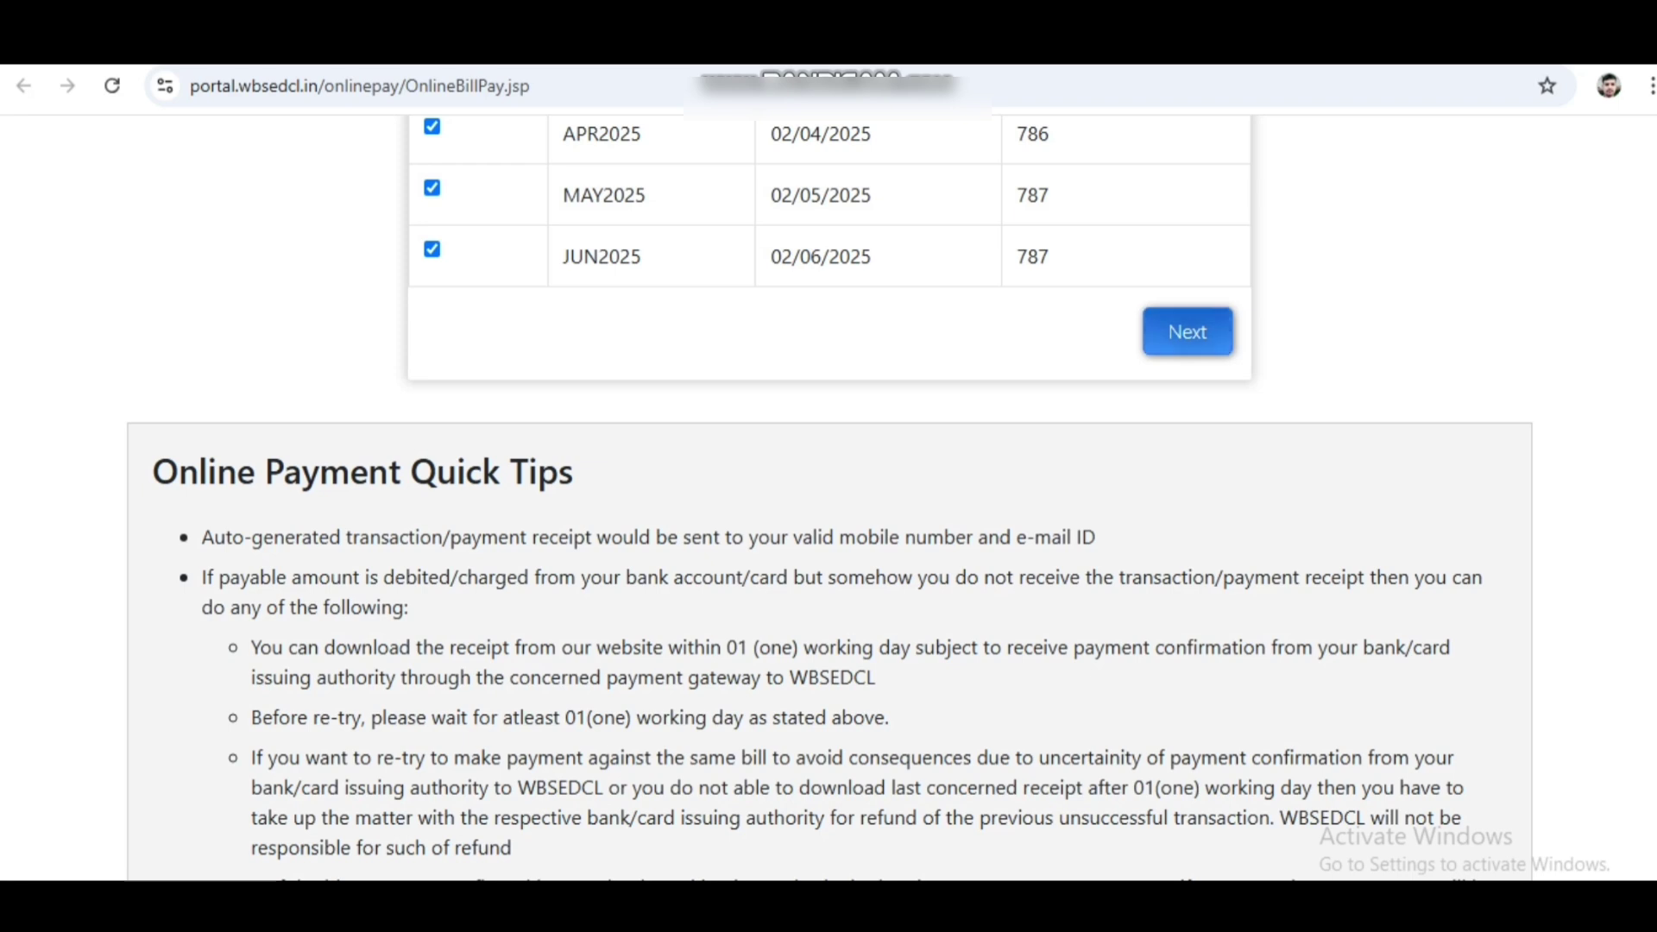
left_click(1187, 332)
scroll(1187, 331, "up", 1)
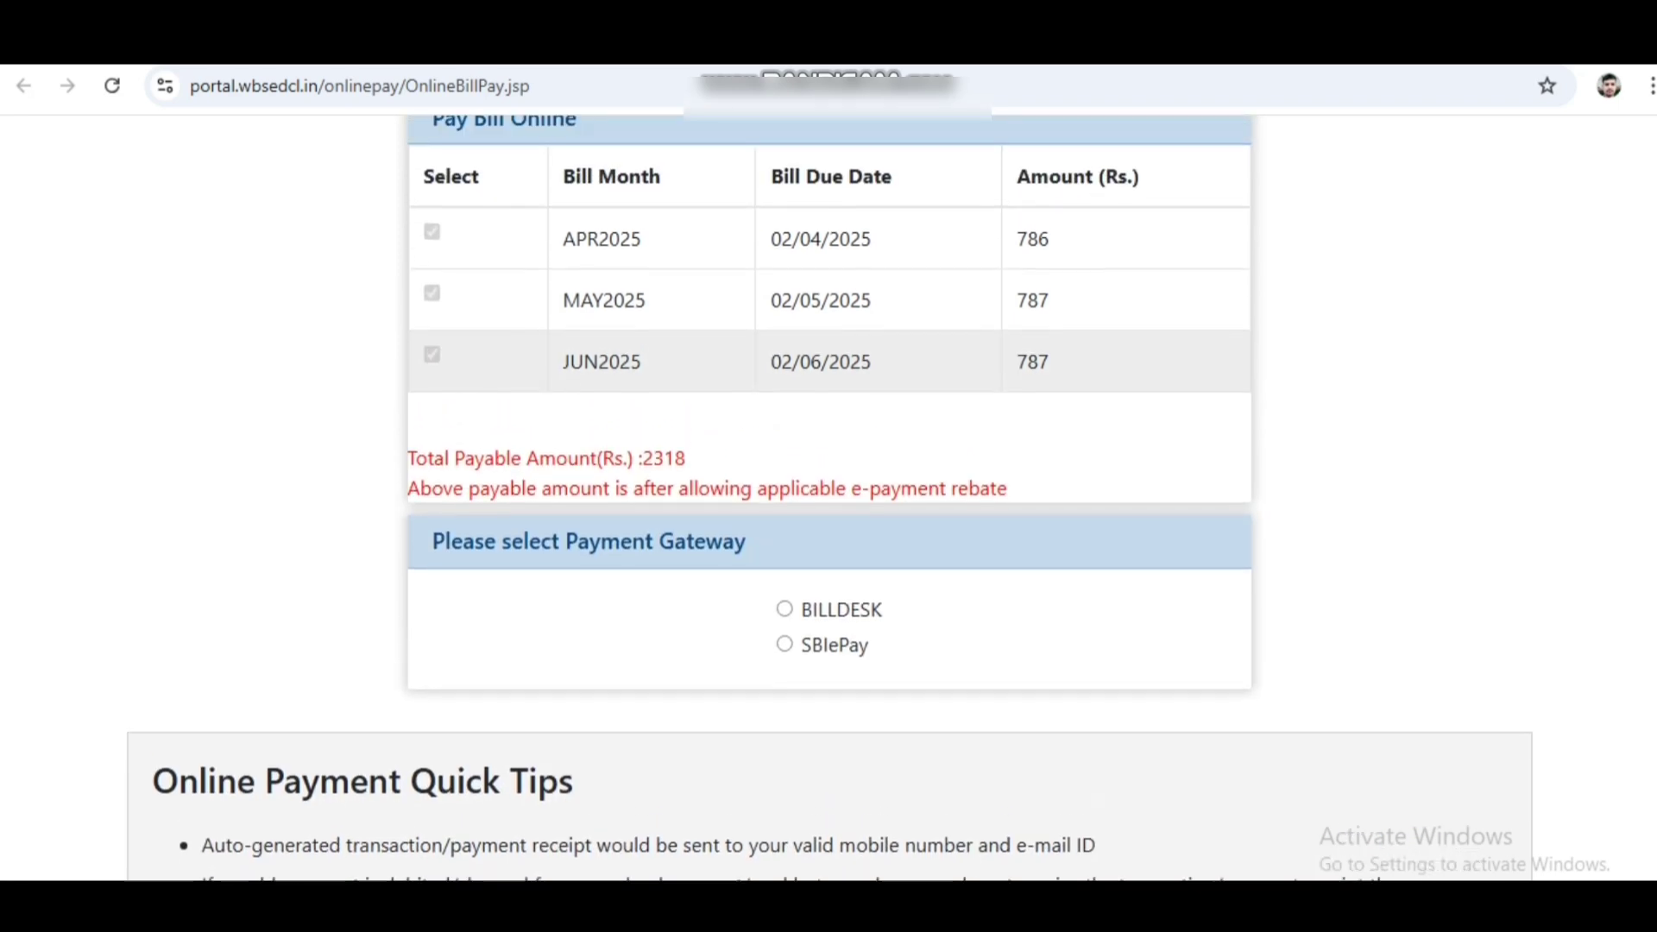
scroll(828, 500, "up", 1)
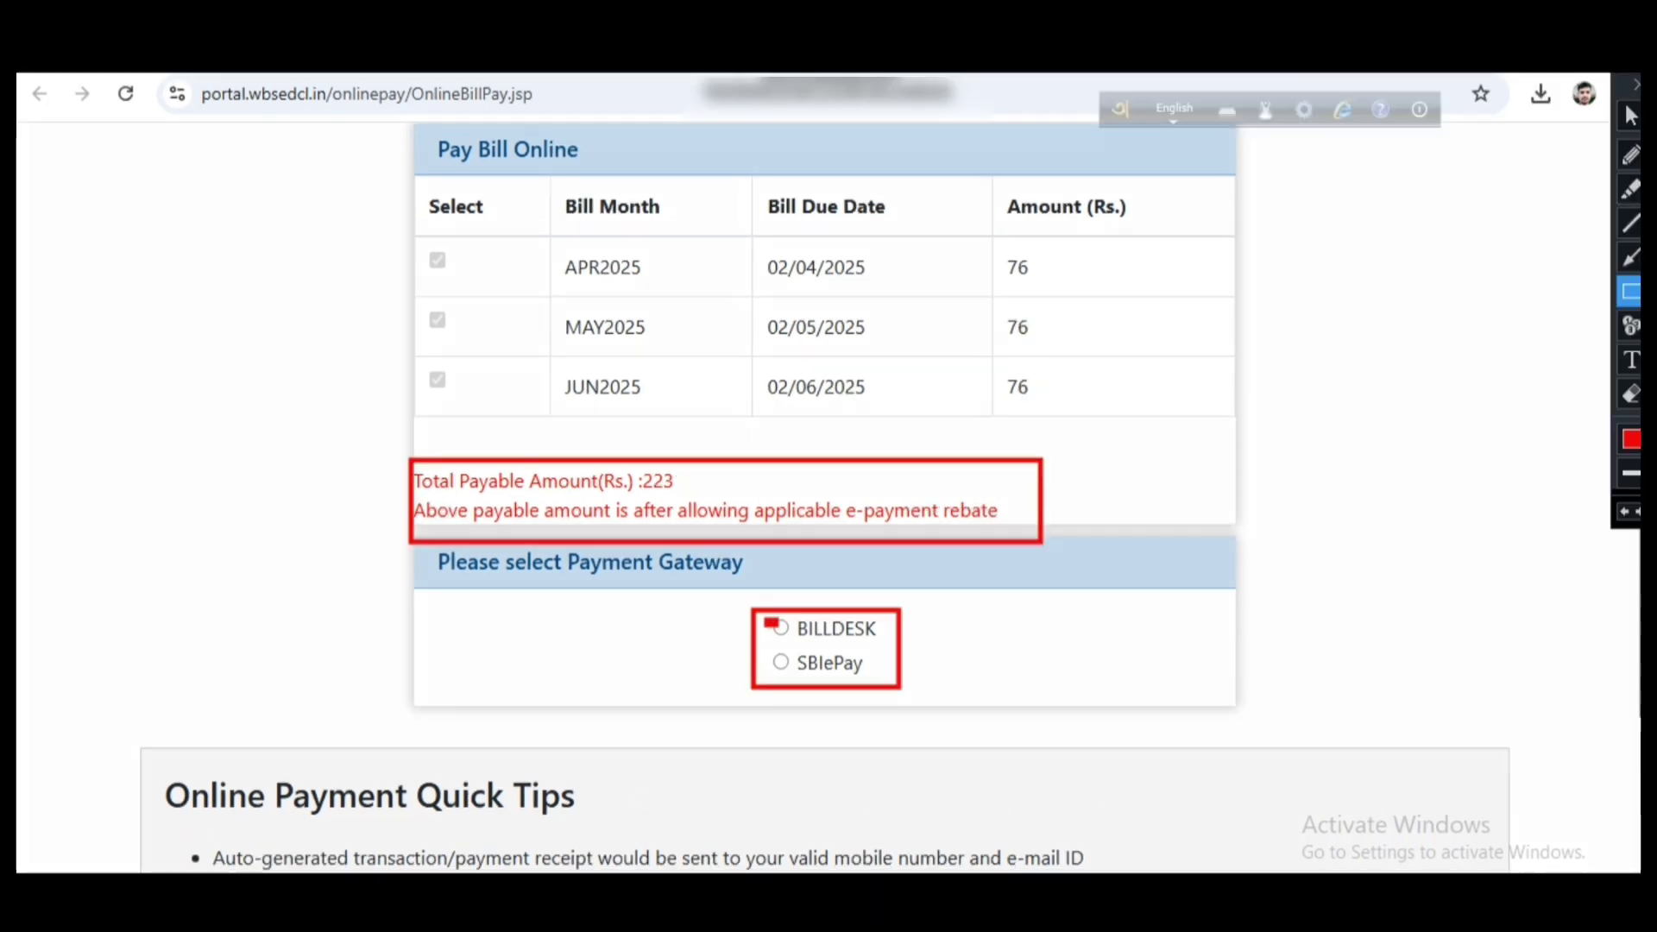
Choose the BILLDESK gateway, accept the Terms and Conditions, and make the ₹223 payment
left_click_drag(764, 618, 800, 640)
key("Escape")
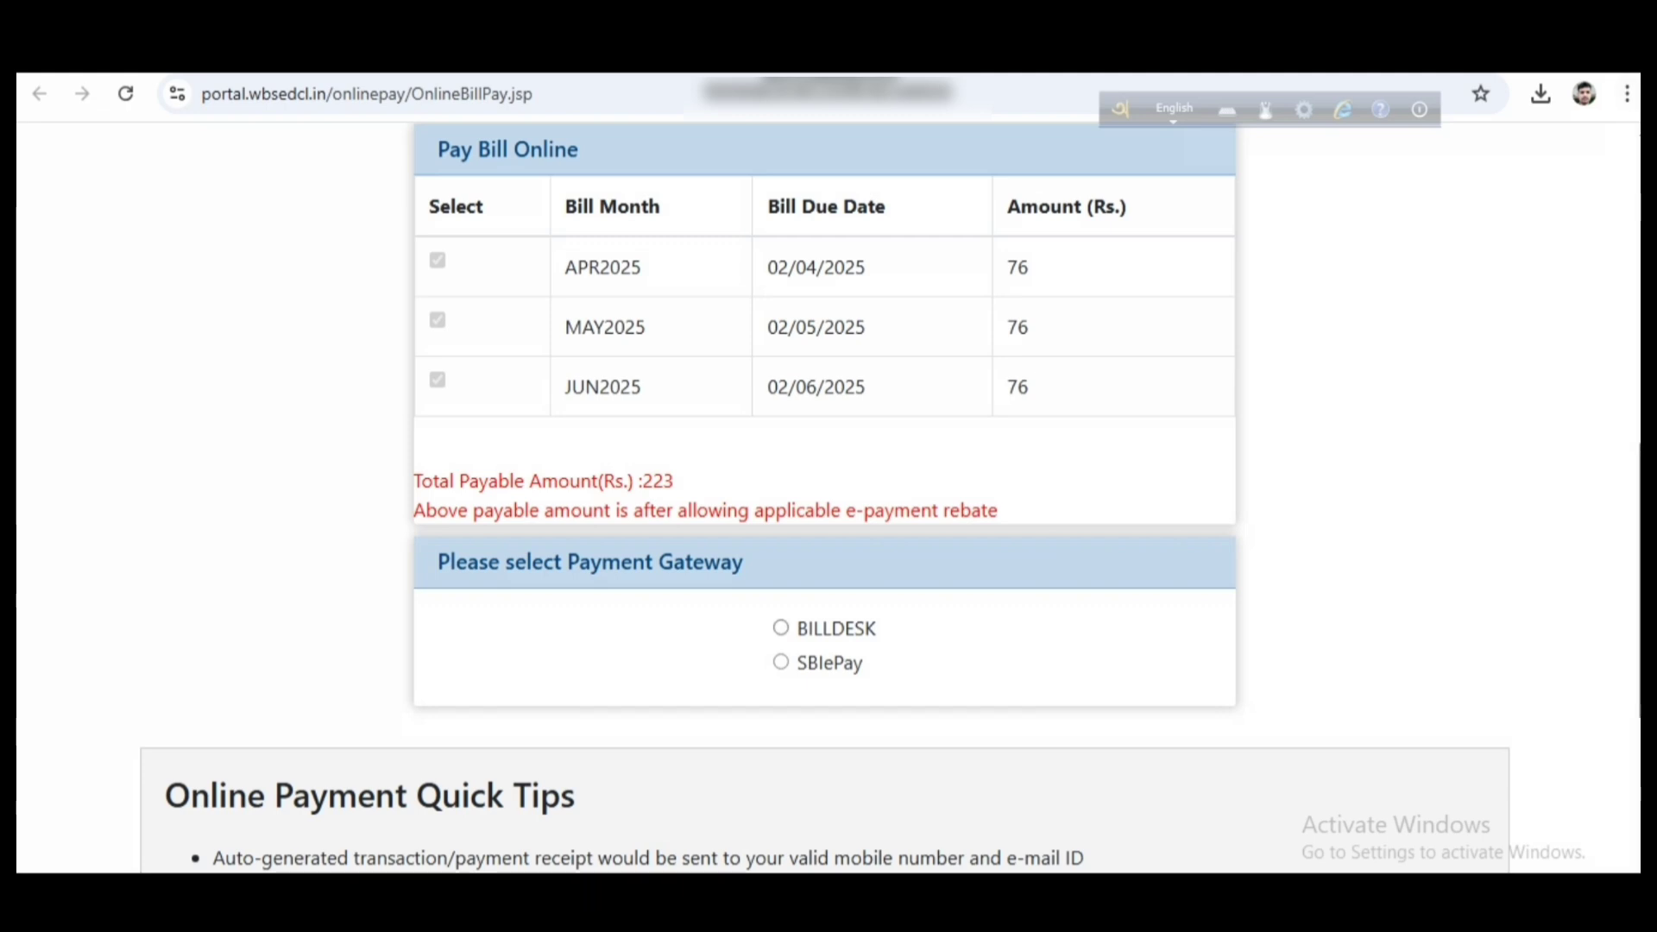
left_click(781, 627)
scroll(828, 500, "down", 6)
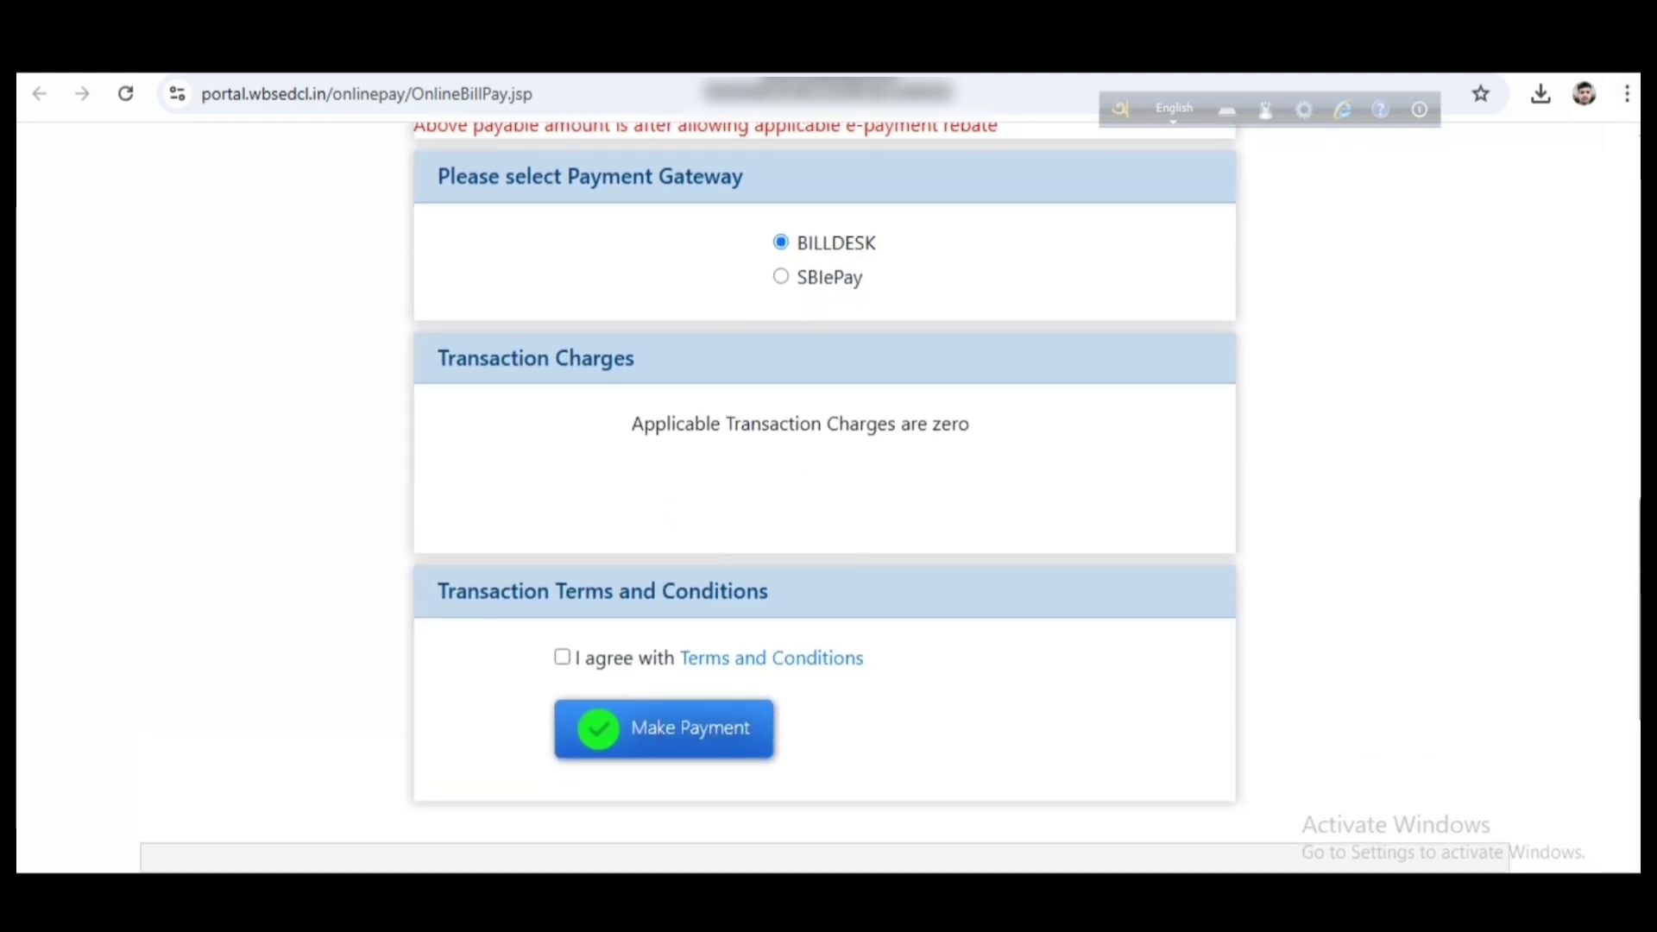
scroll(828, 501, "down", 1)
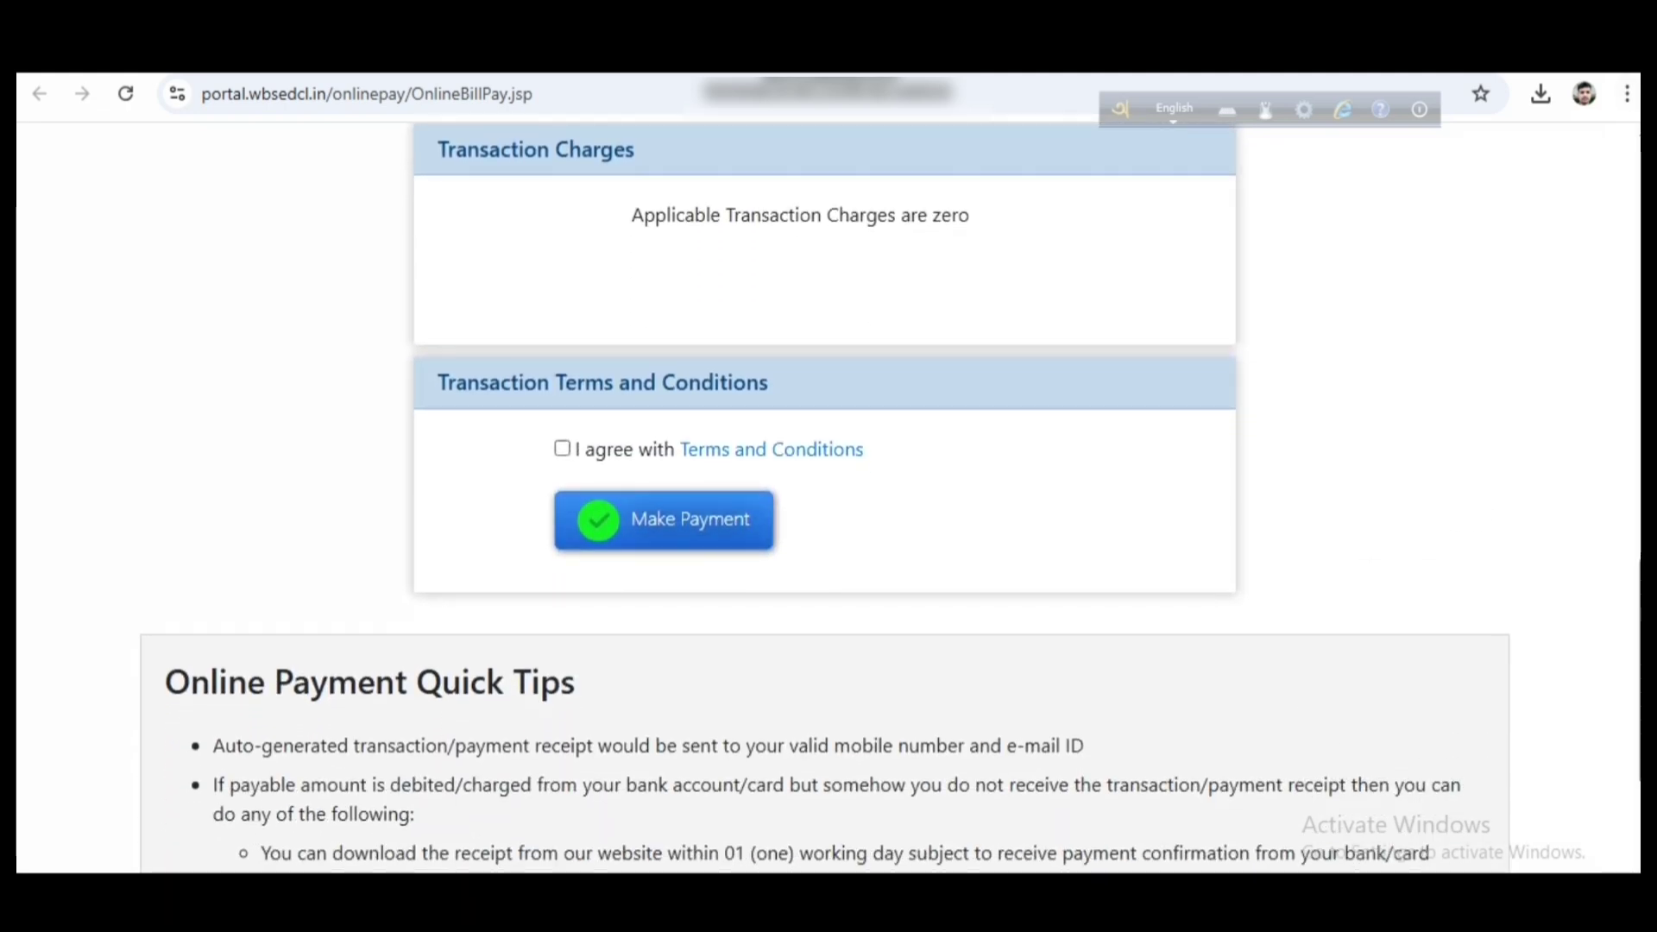
left_click(562, 447)
key("ctrl+shift+d")
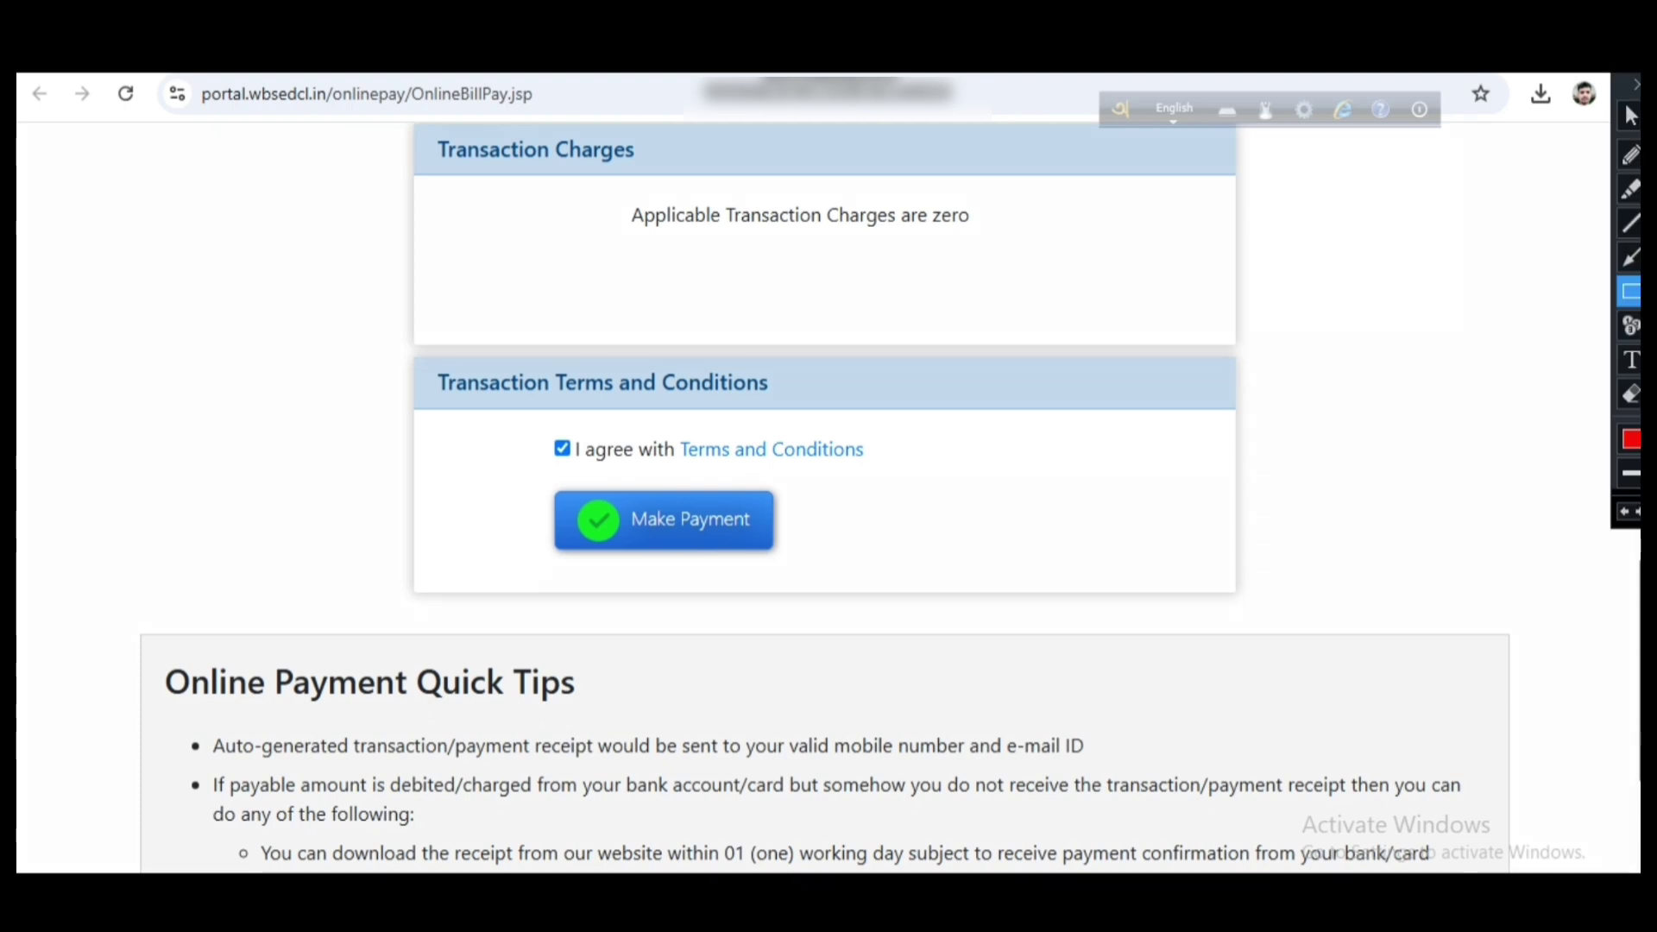
mouse_move(528, 484)
left_mouse_down()
mouse_move(773, 548)
mouse_move(794, 572)
left_mouse_up()
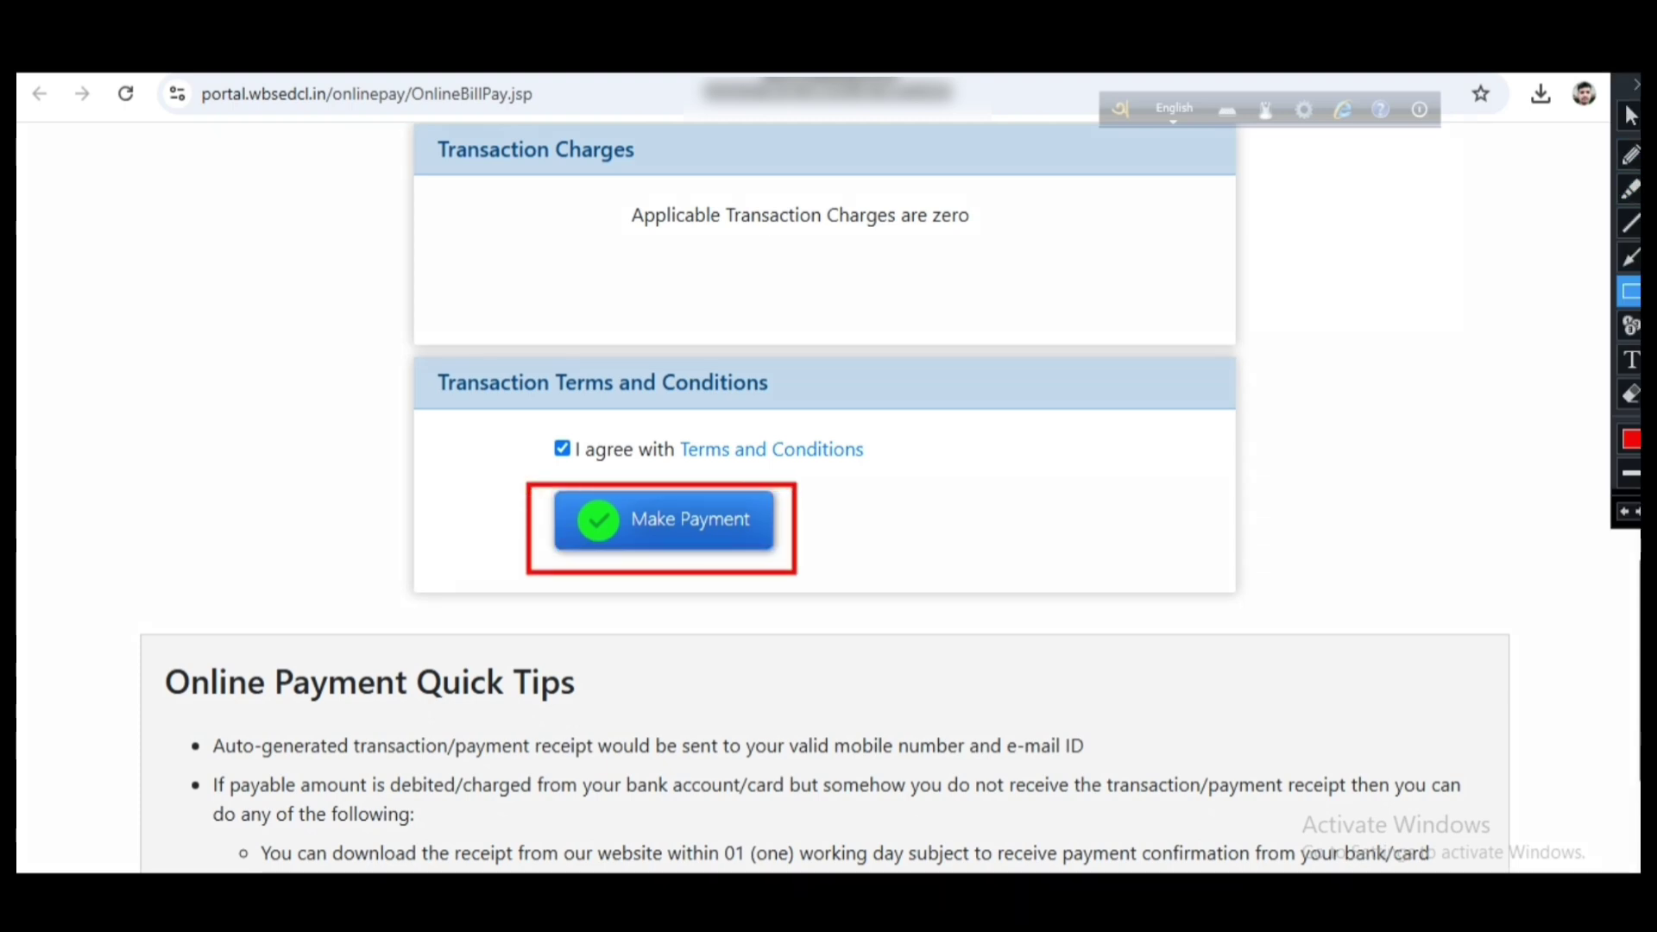
key("ctrl+shift+d")
left_click(664, 520)
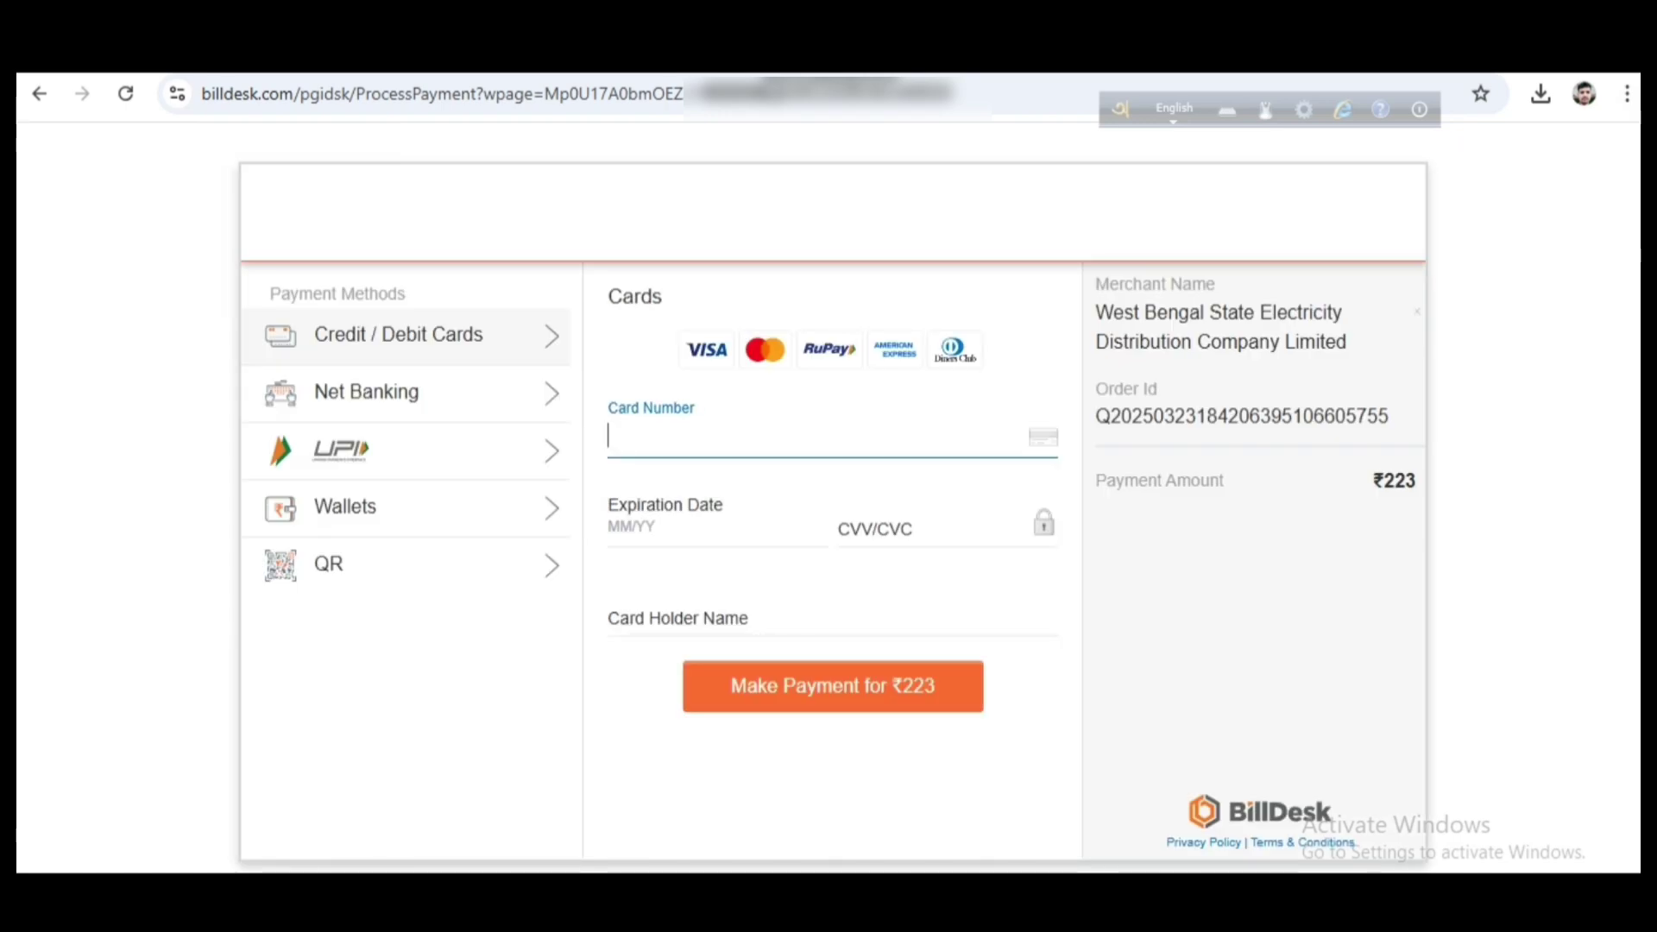
key("ctrl+alt+d")
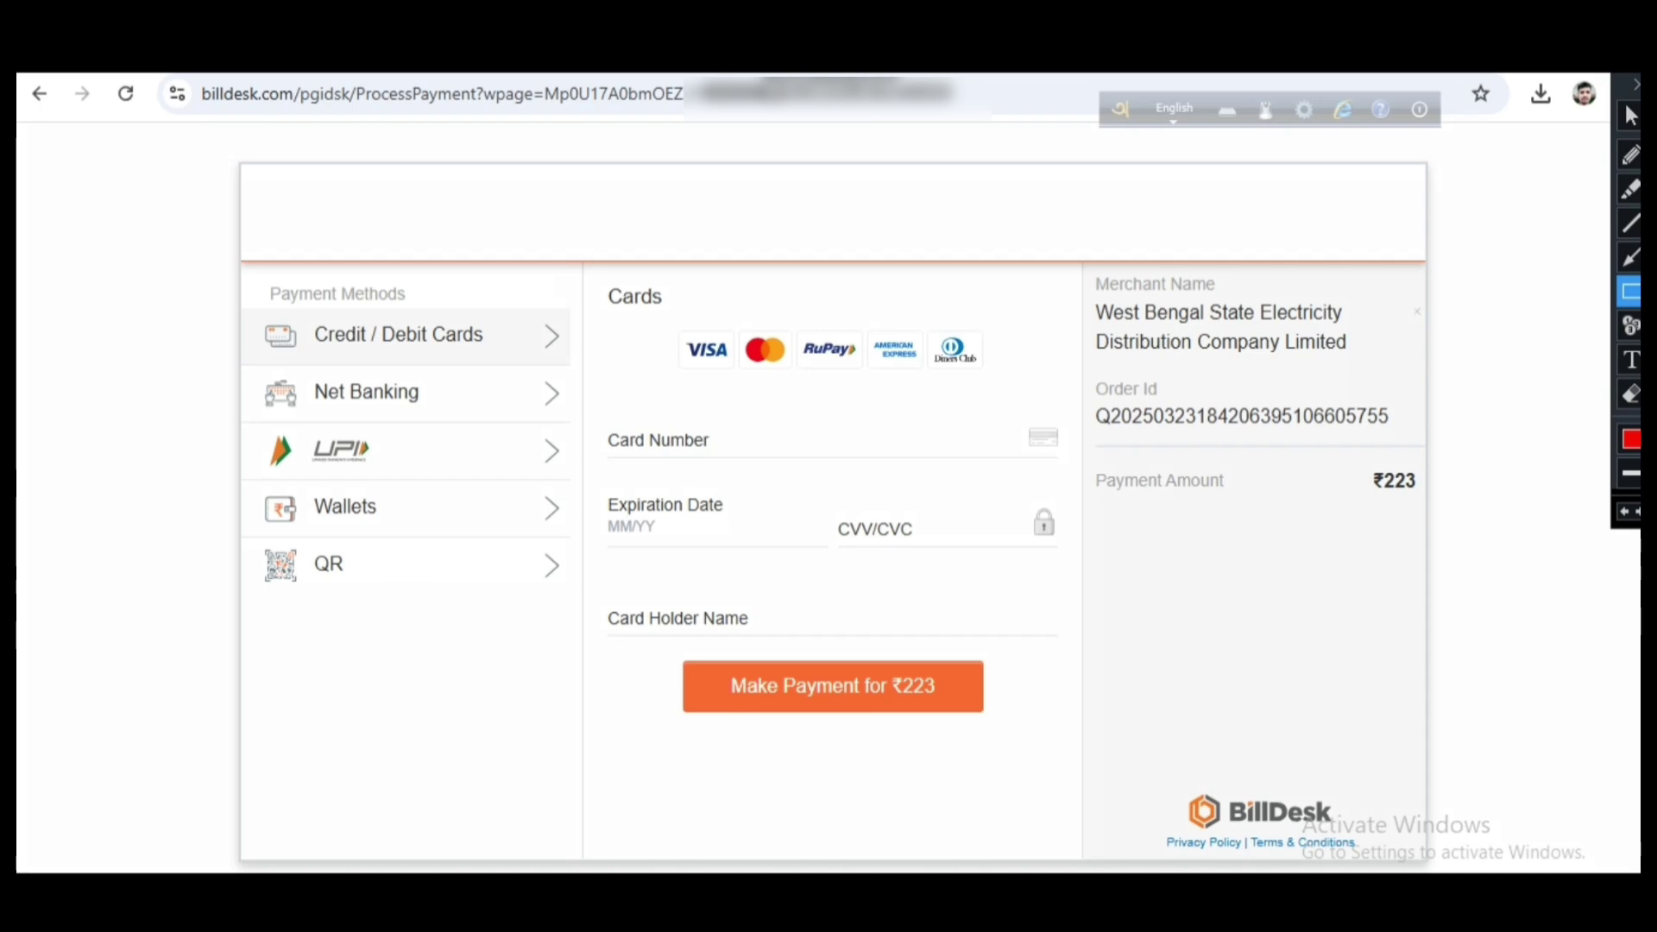
mouse_move(215, 276)
left_mouse_down()
mouse_move(245, 309)
mouse_move(496, 390)
mouse_move(564, 635)
left_mouse_up()
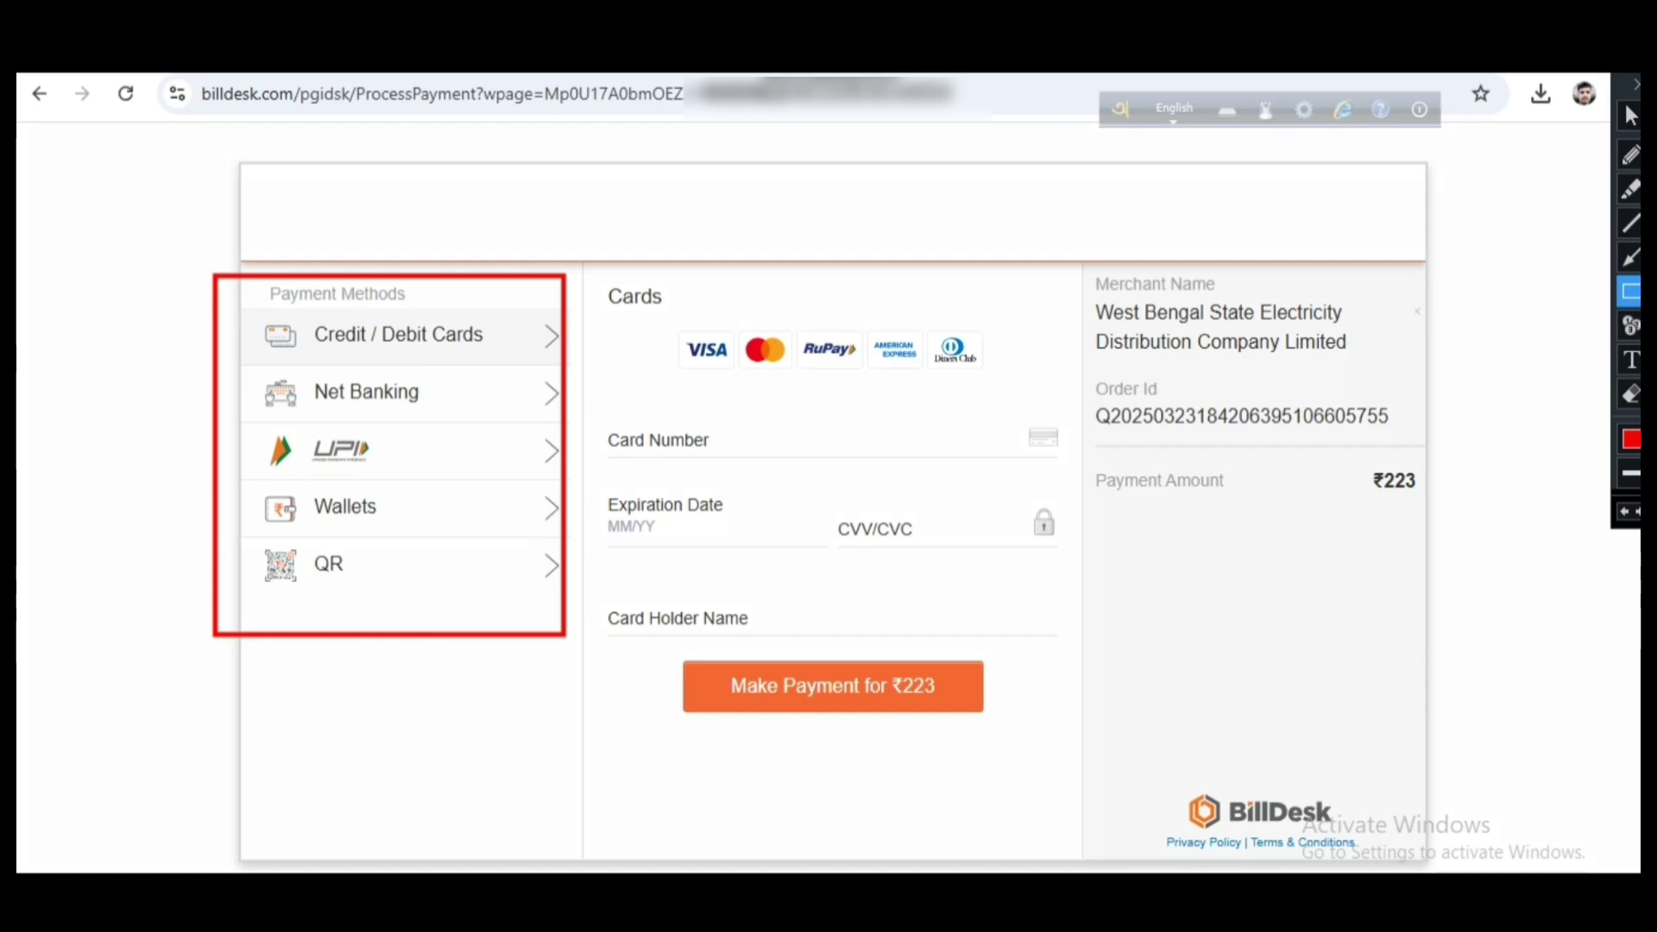
left_click_drag(240, 420, 468, 477)
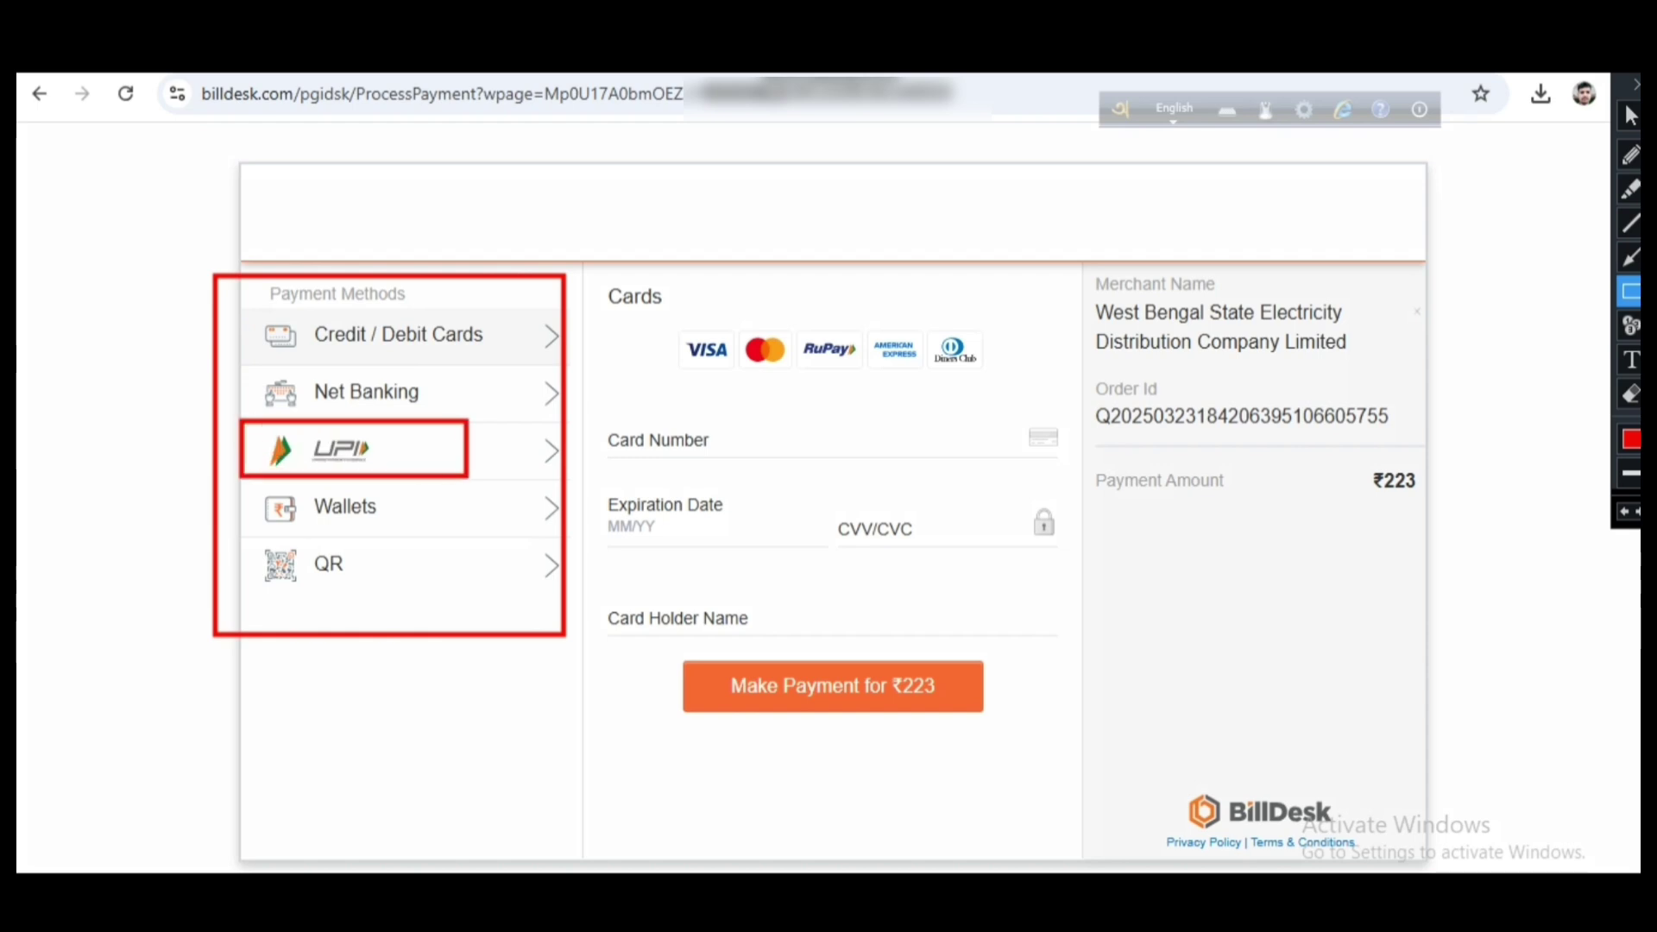
left_click(1636, 85)
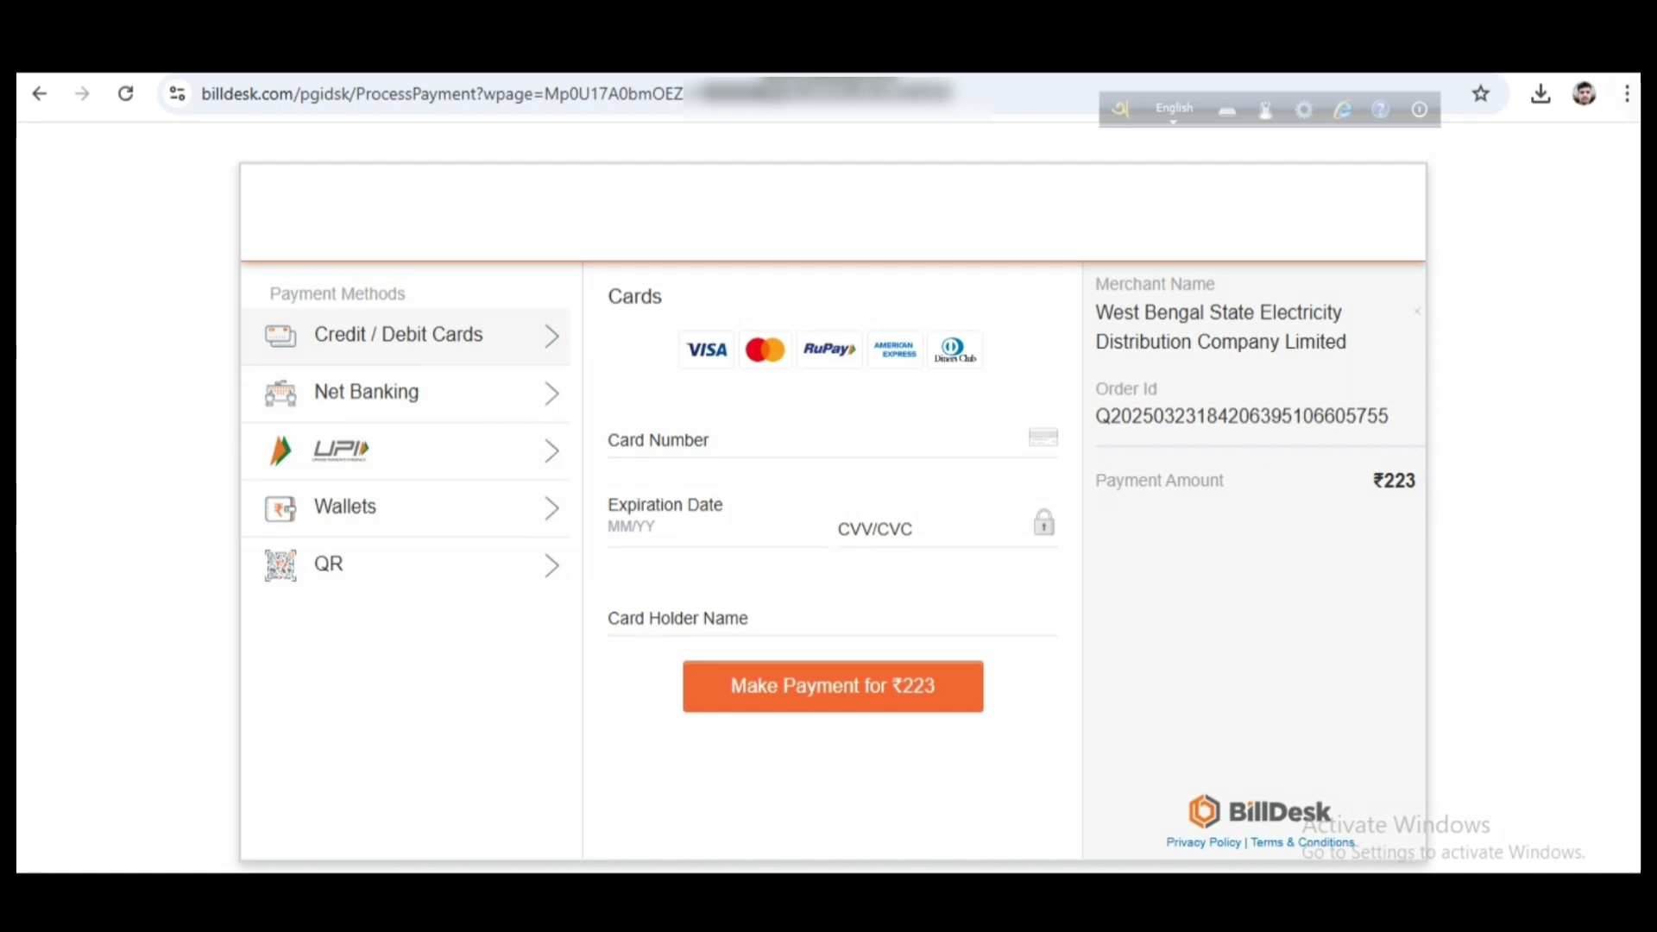
Switch the BillDesk payment method to UPI and show the QR code for scanning
left_click(405, 450)
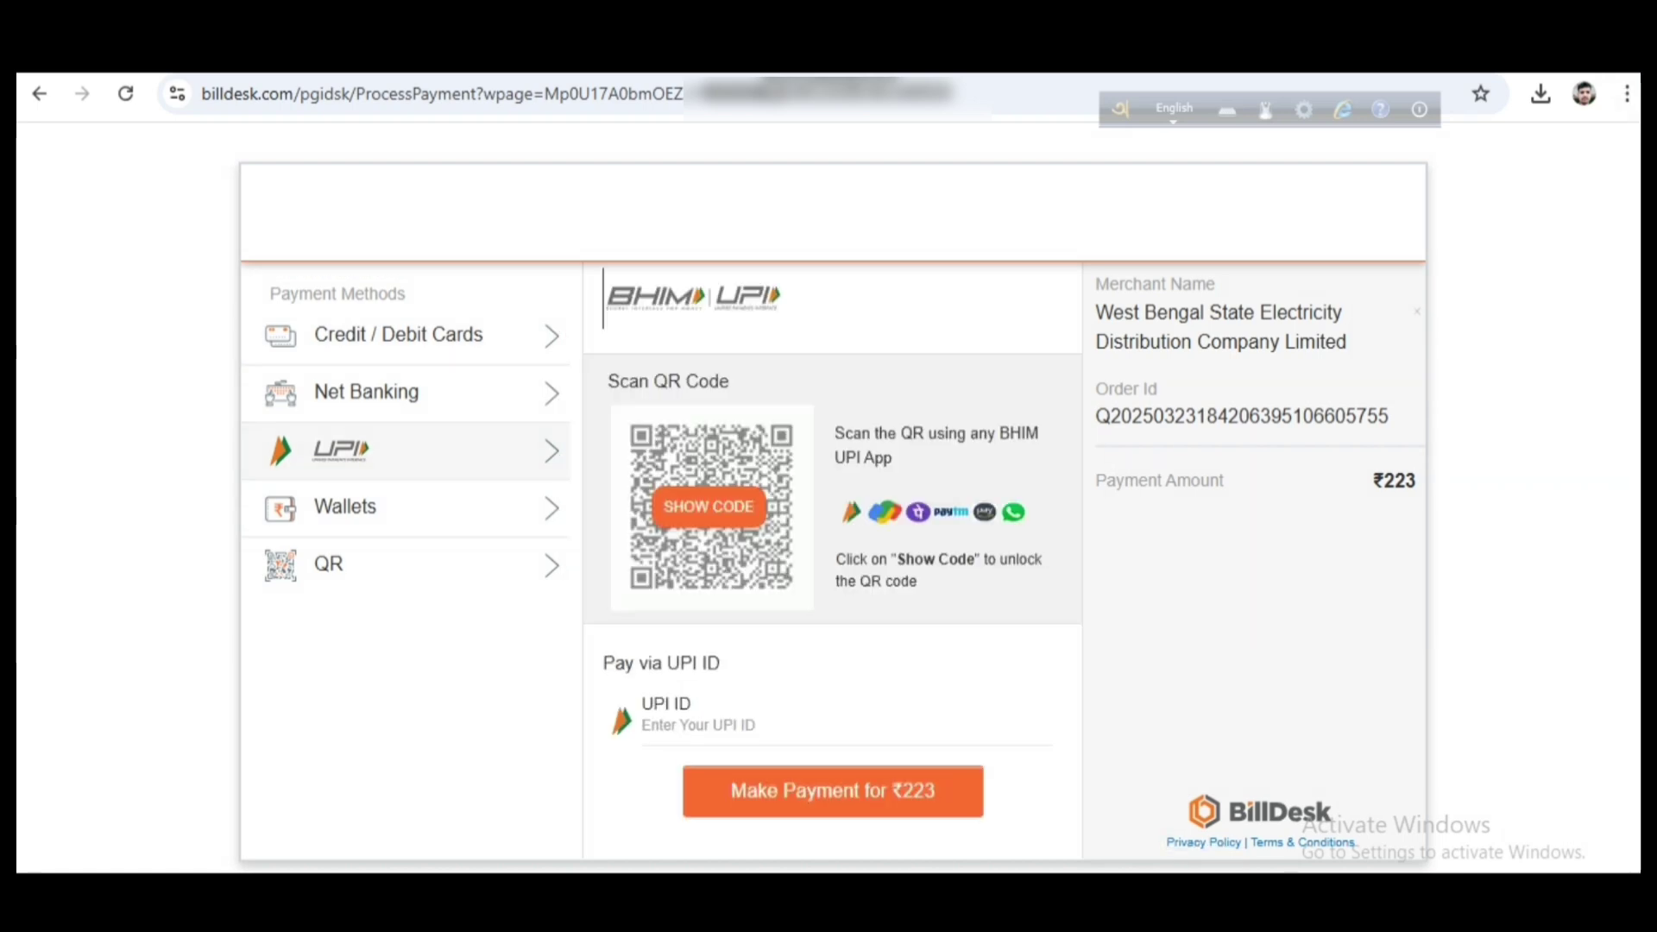
key("ctrl+alt+d")
left_click_drag(607, 398, 809, 597)
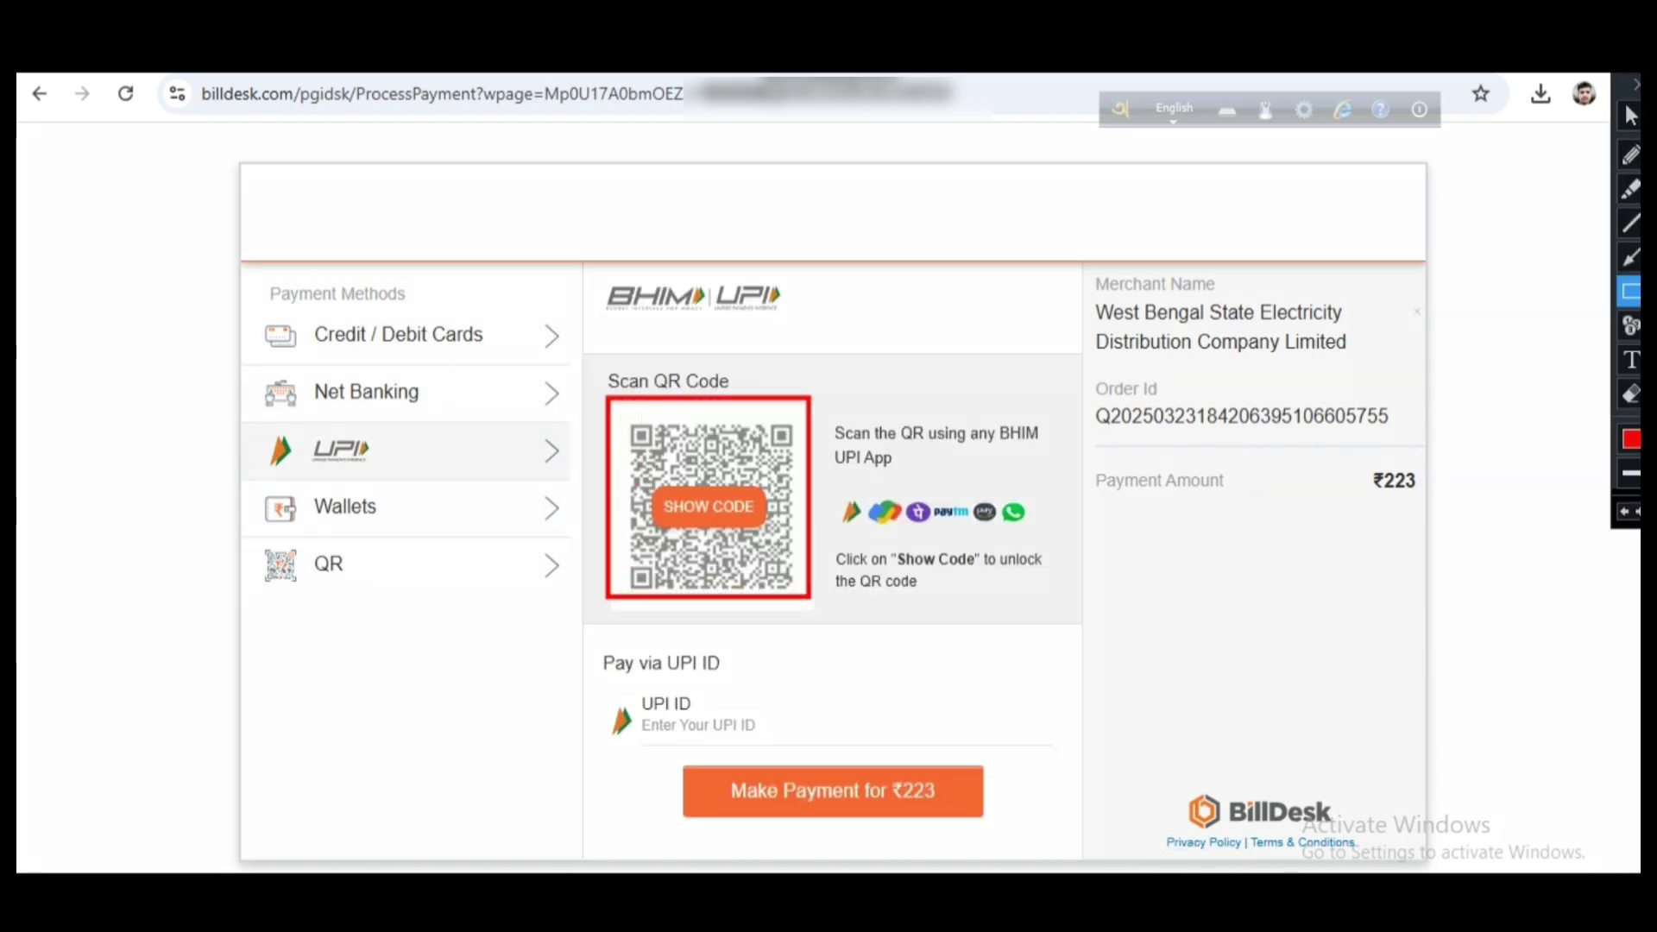
mouse_move(823, 495)
left_mouse_down()
mouse_move(945, 540)
mouse_move(1071, 541)
left_mouse_up()
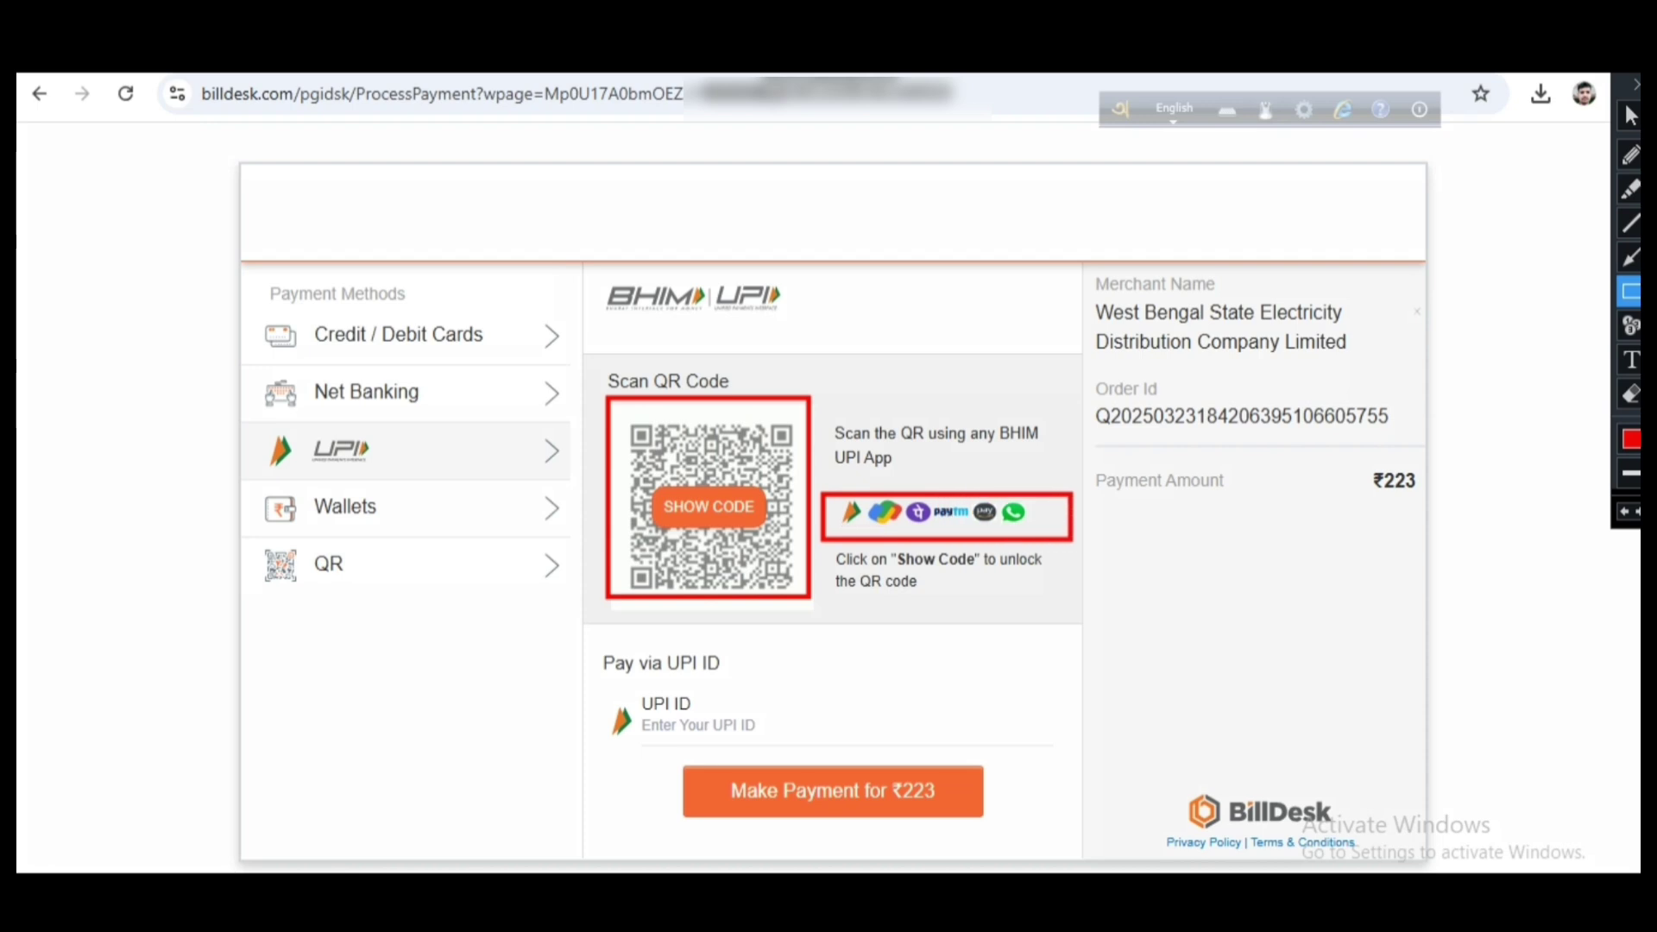
key("ctrl+alt+d")
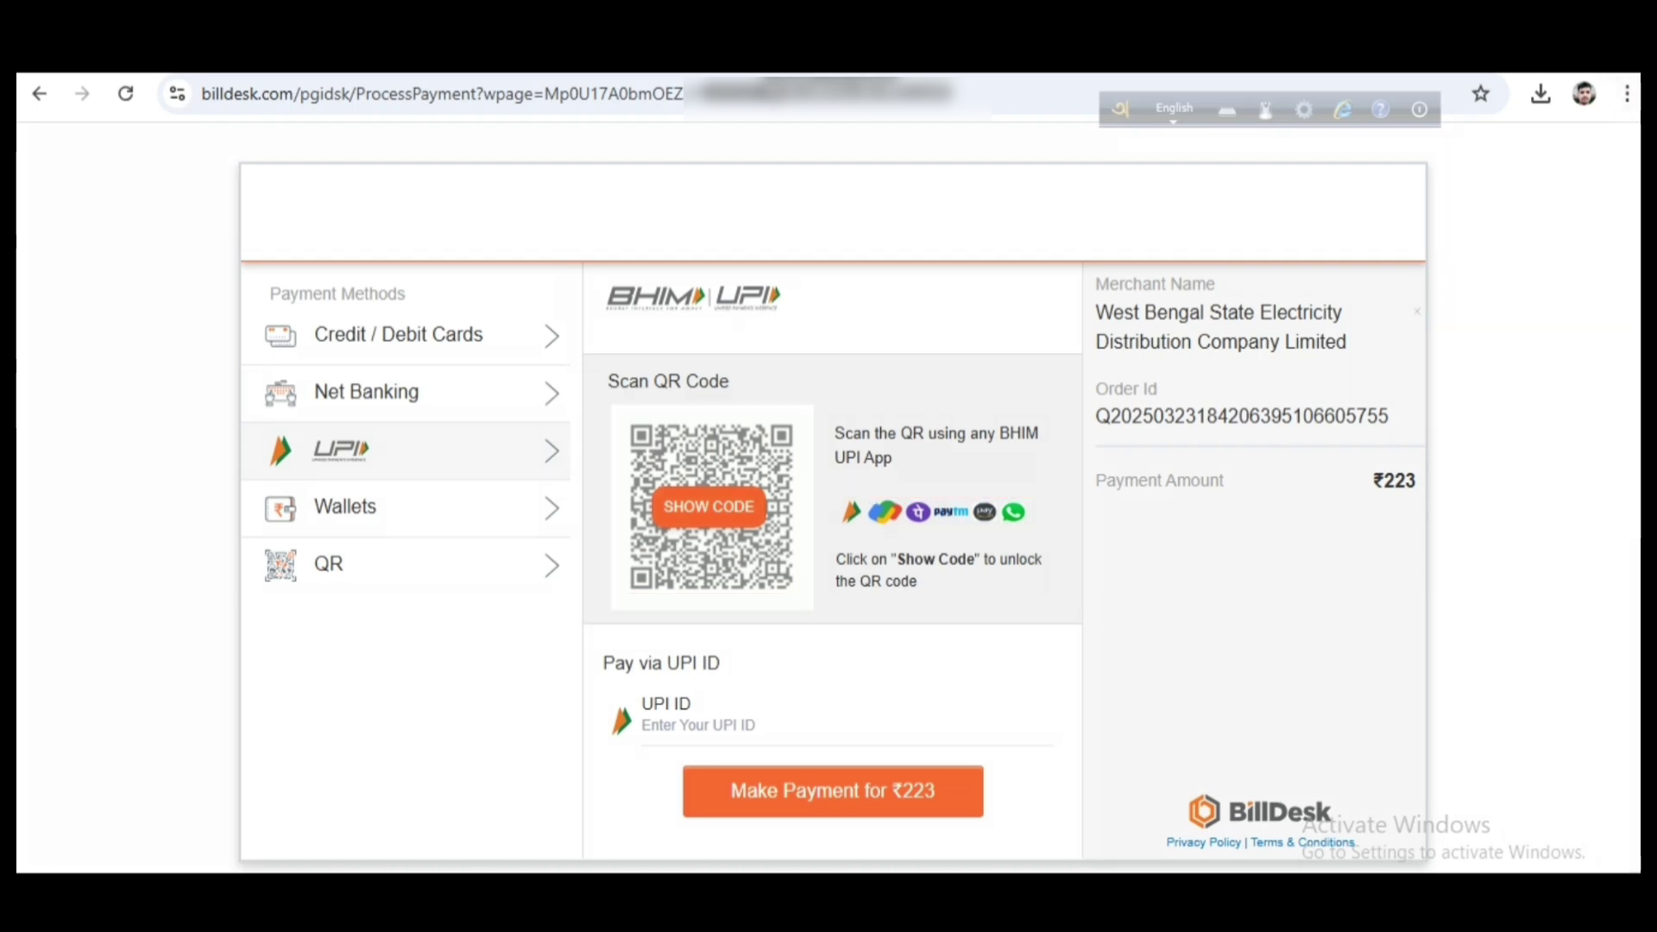
left_click(709, 506)
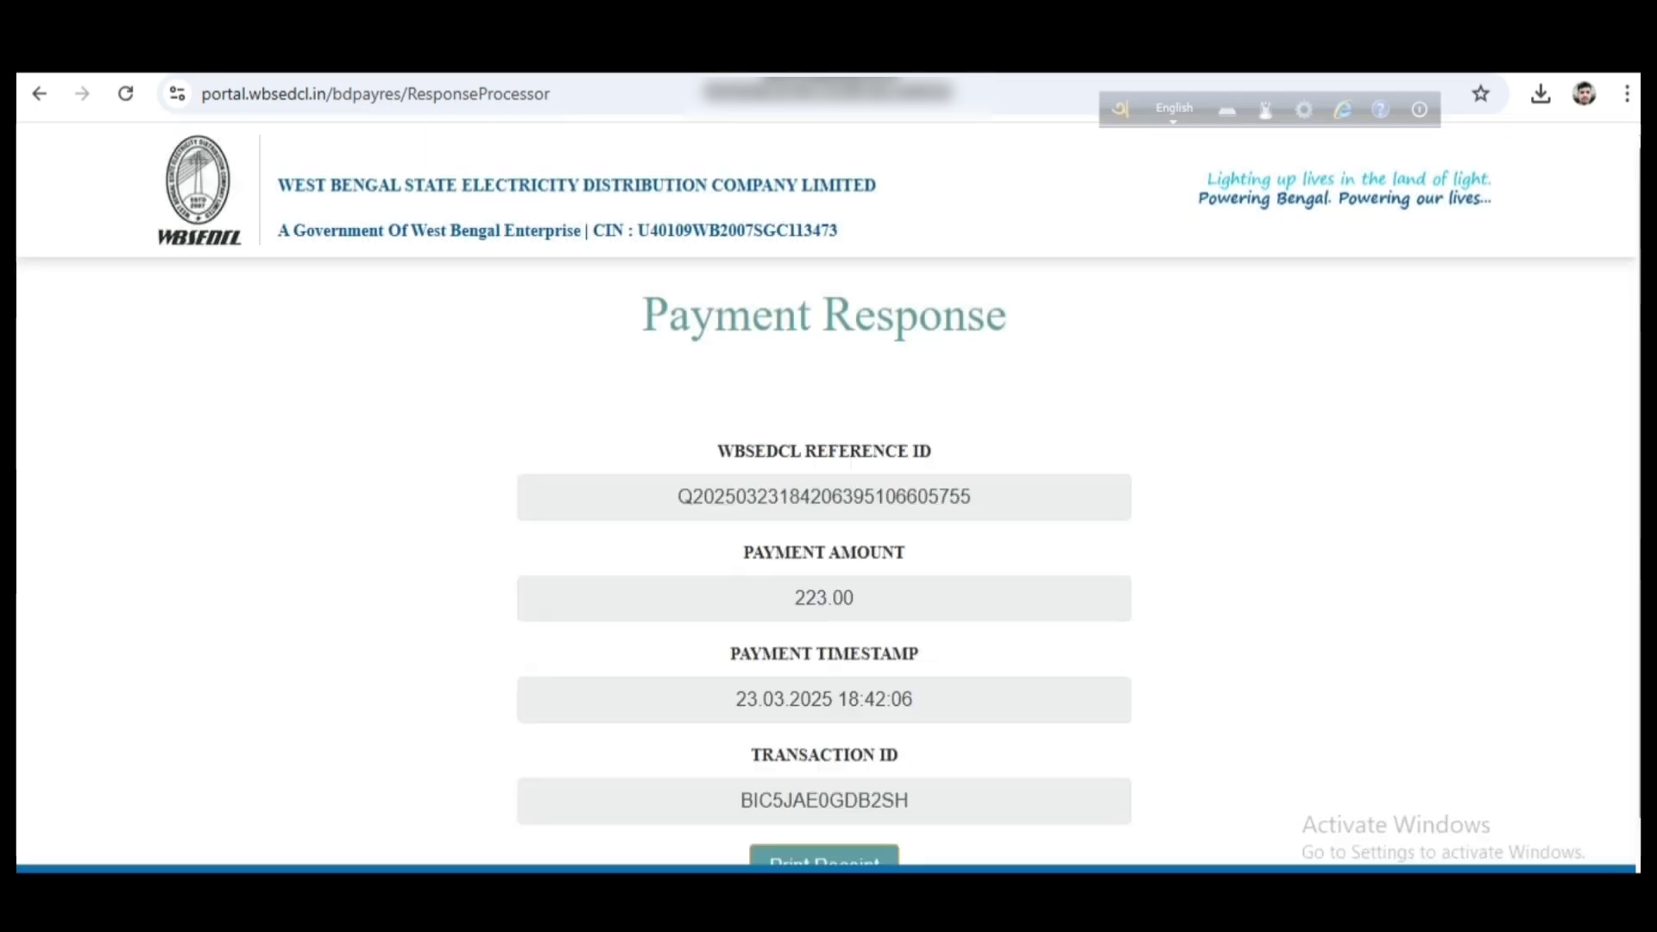
key("ctrl+alt+d")
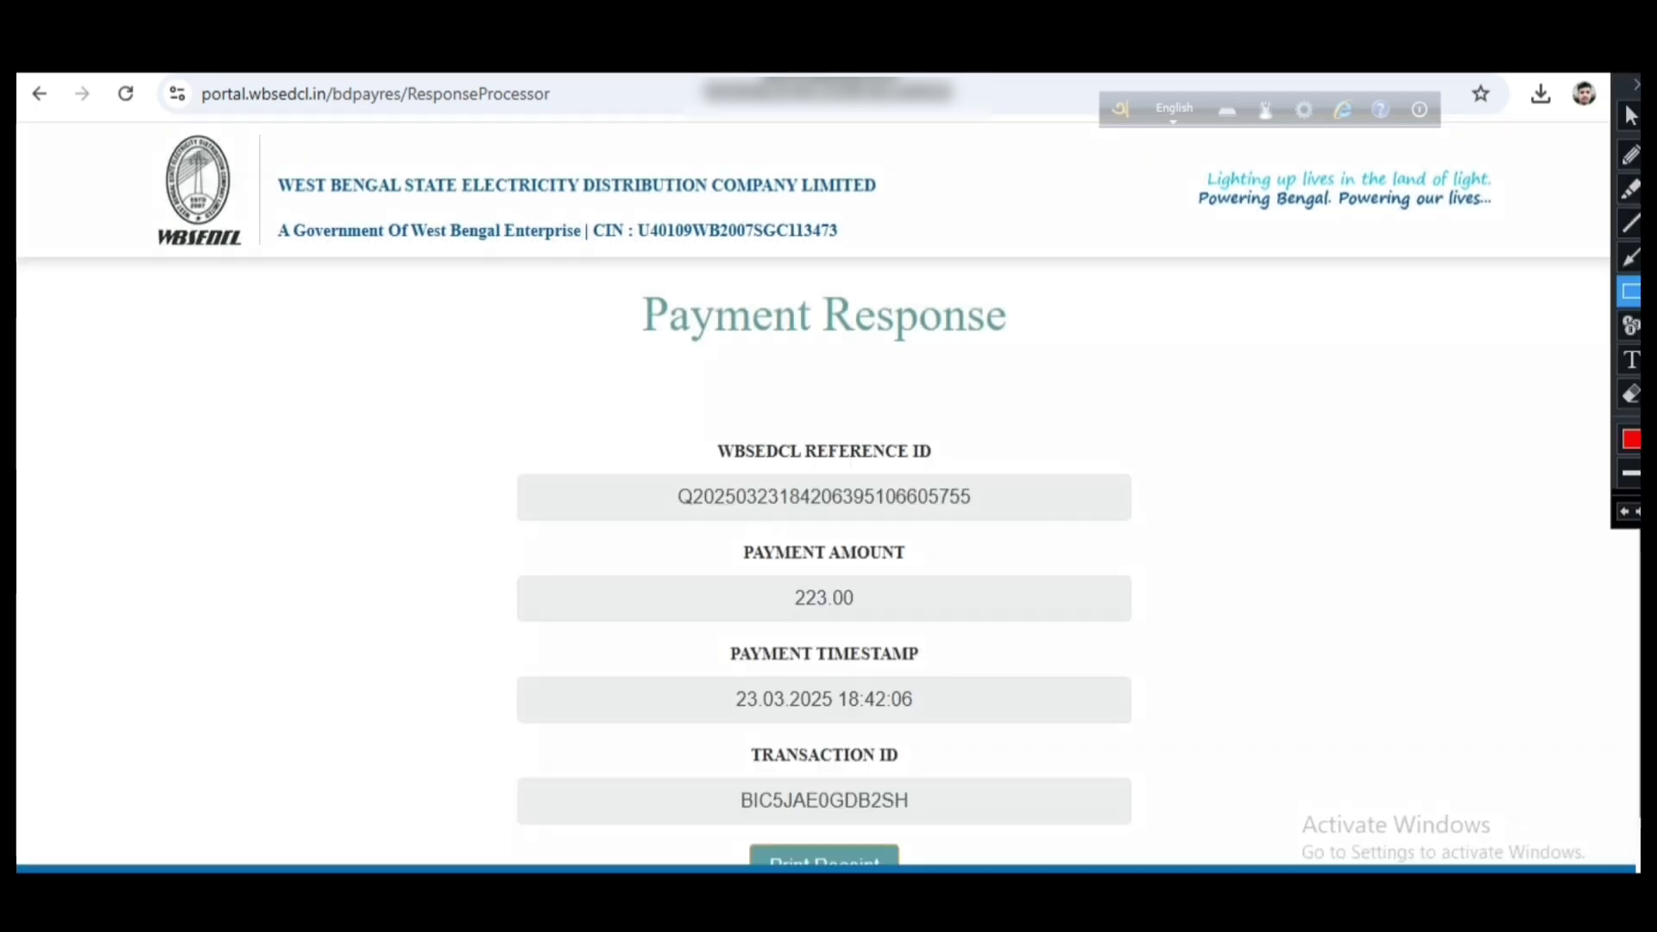
mouse_move(535, 405)
left_mouse_down()
mouse_move(644, 564)
mouse_move(938, 645)
mouse_move(1025, 788)
mouse_move(1066, 820)
left_mouse_up()
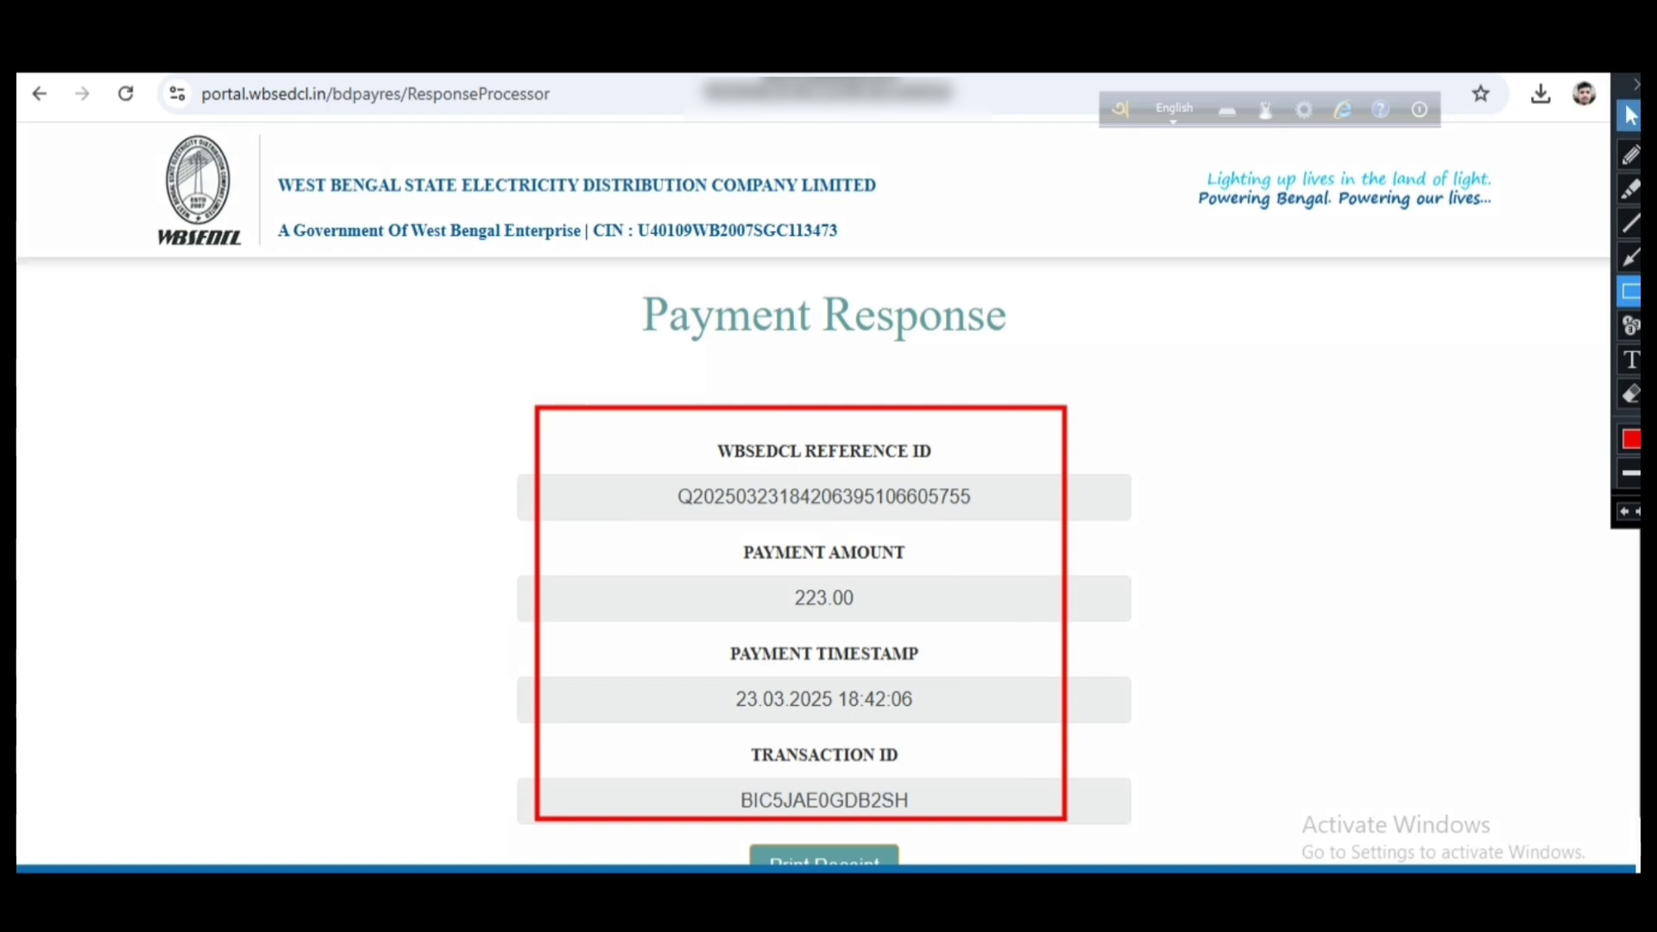
left_click(1635, 84)
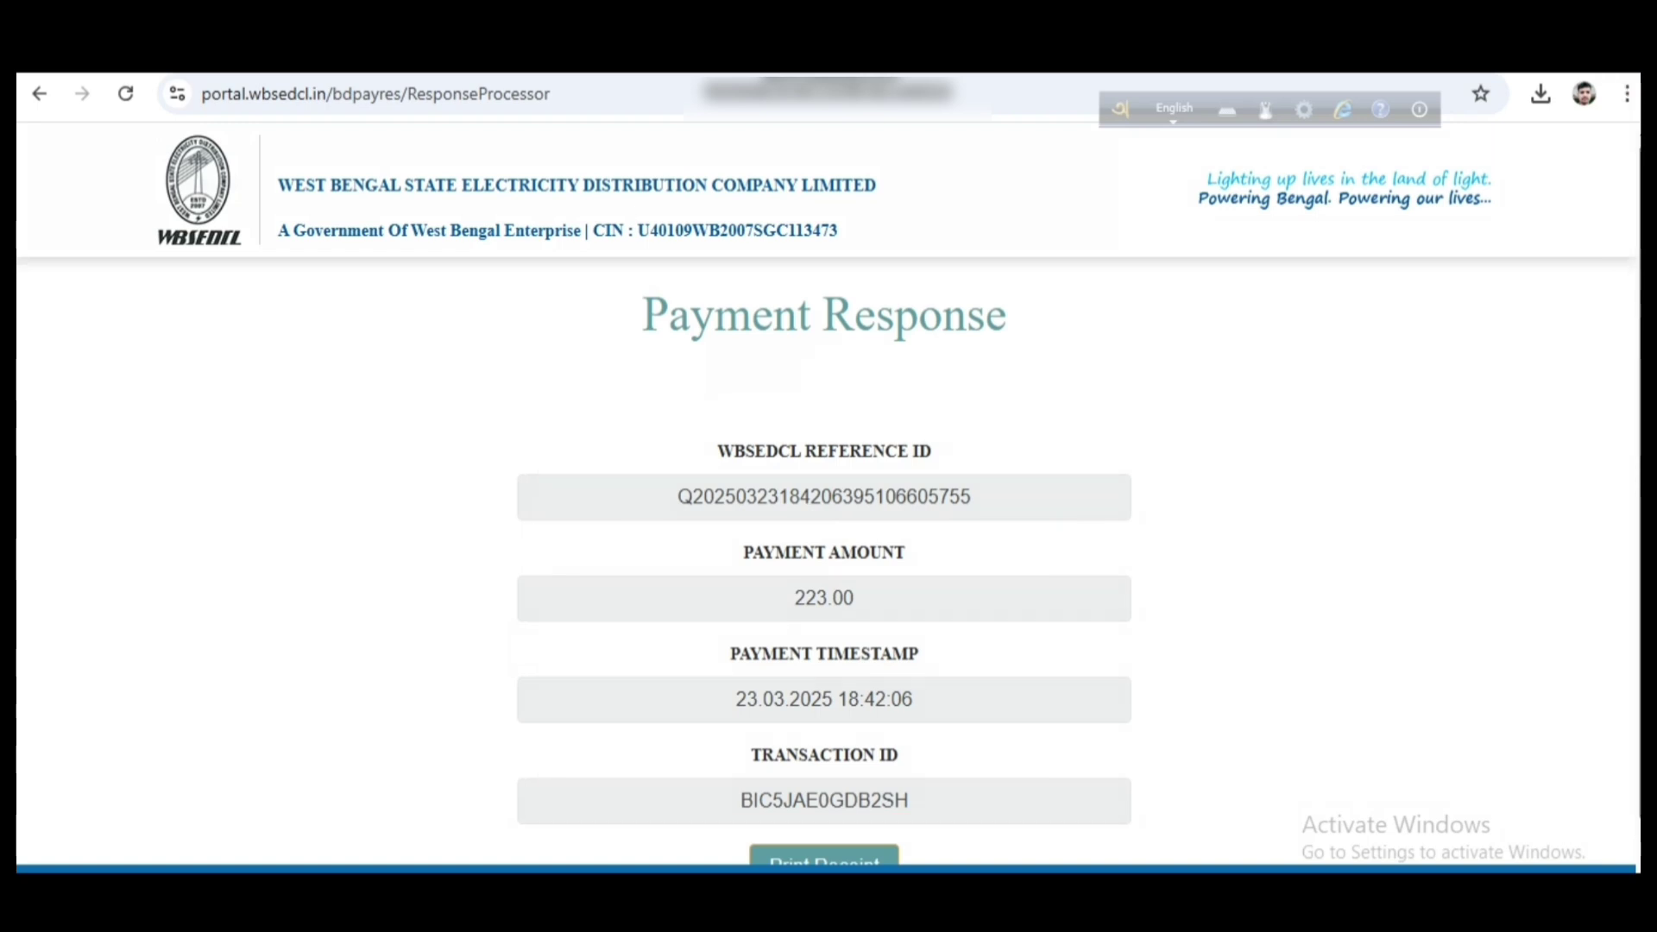
scroll(824, 518, "down", 1)
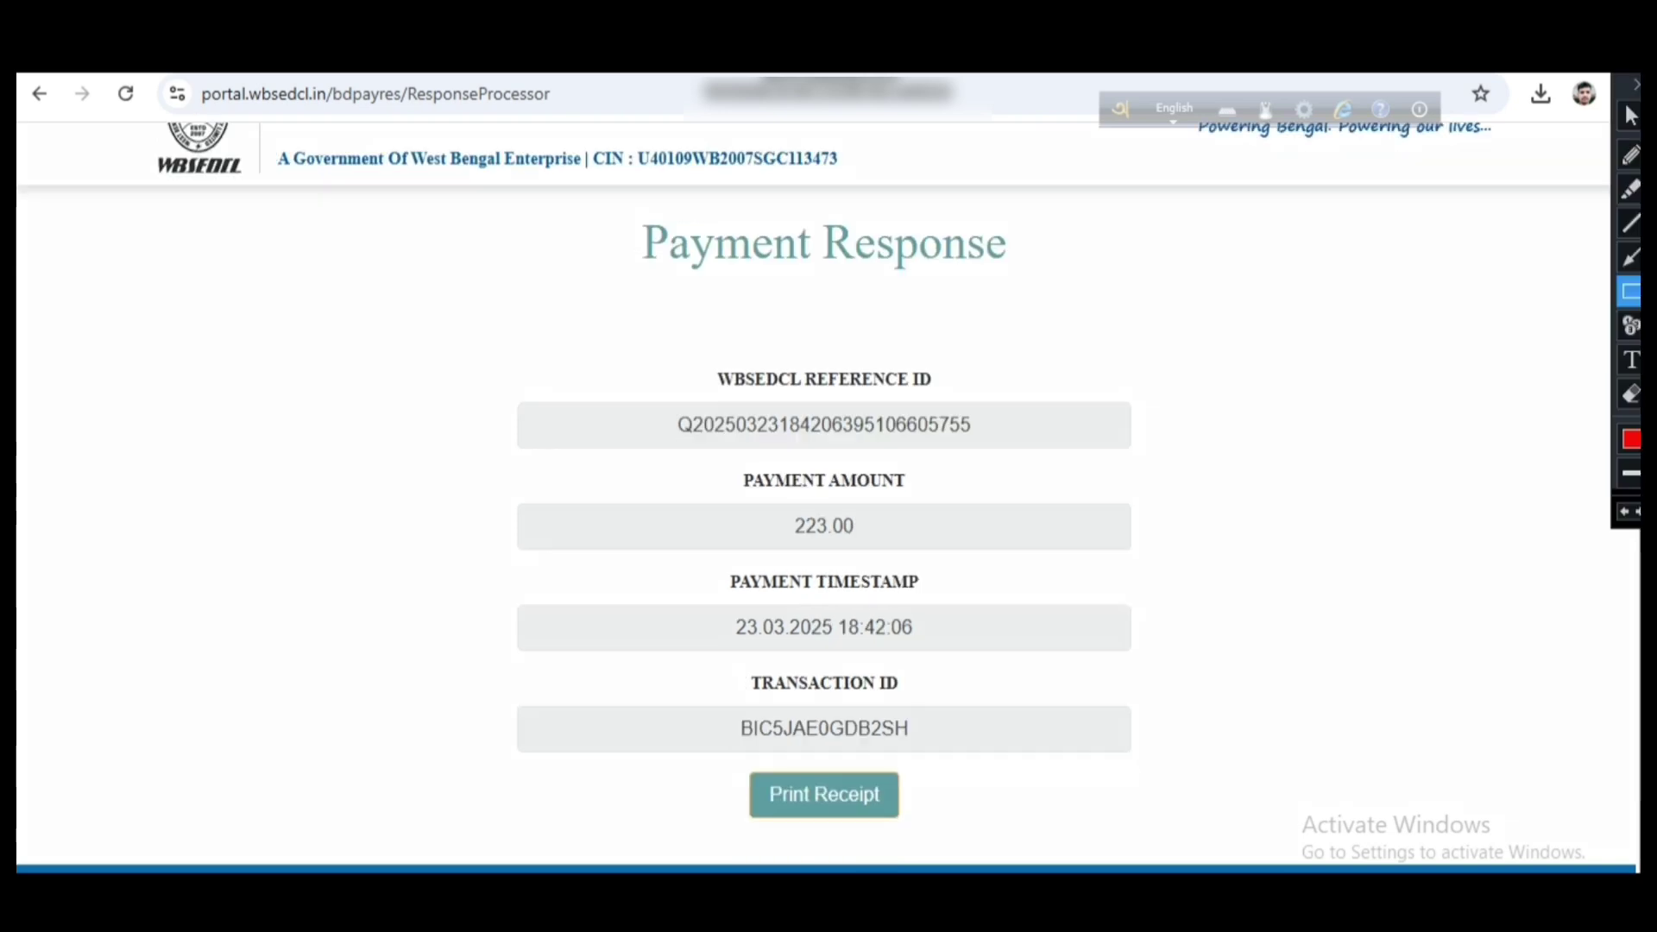
left_click_drag(713, 771, 950, 826)
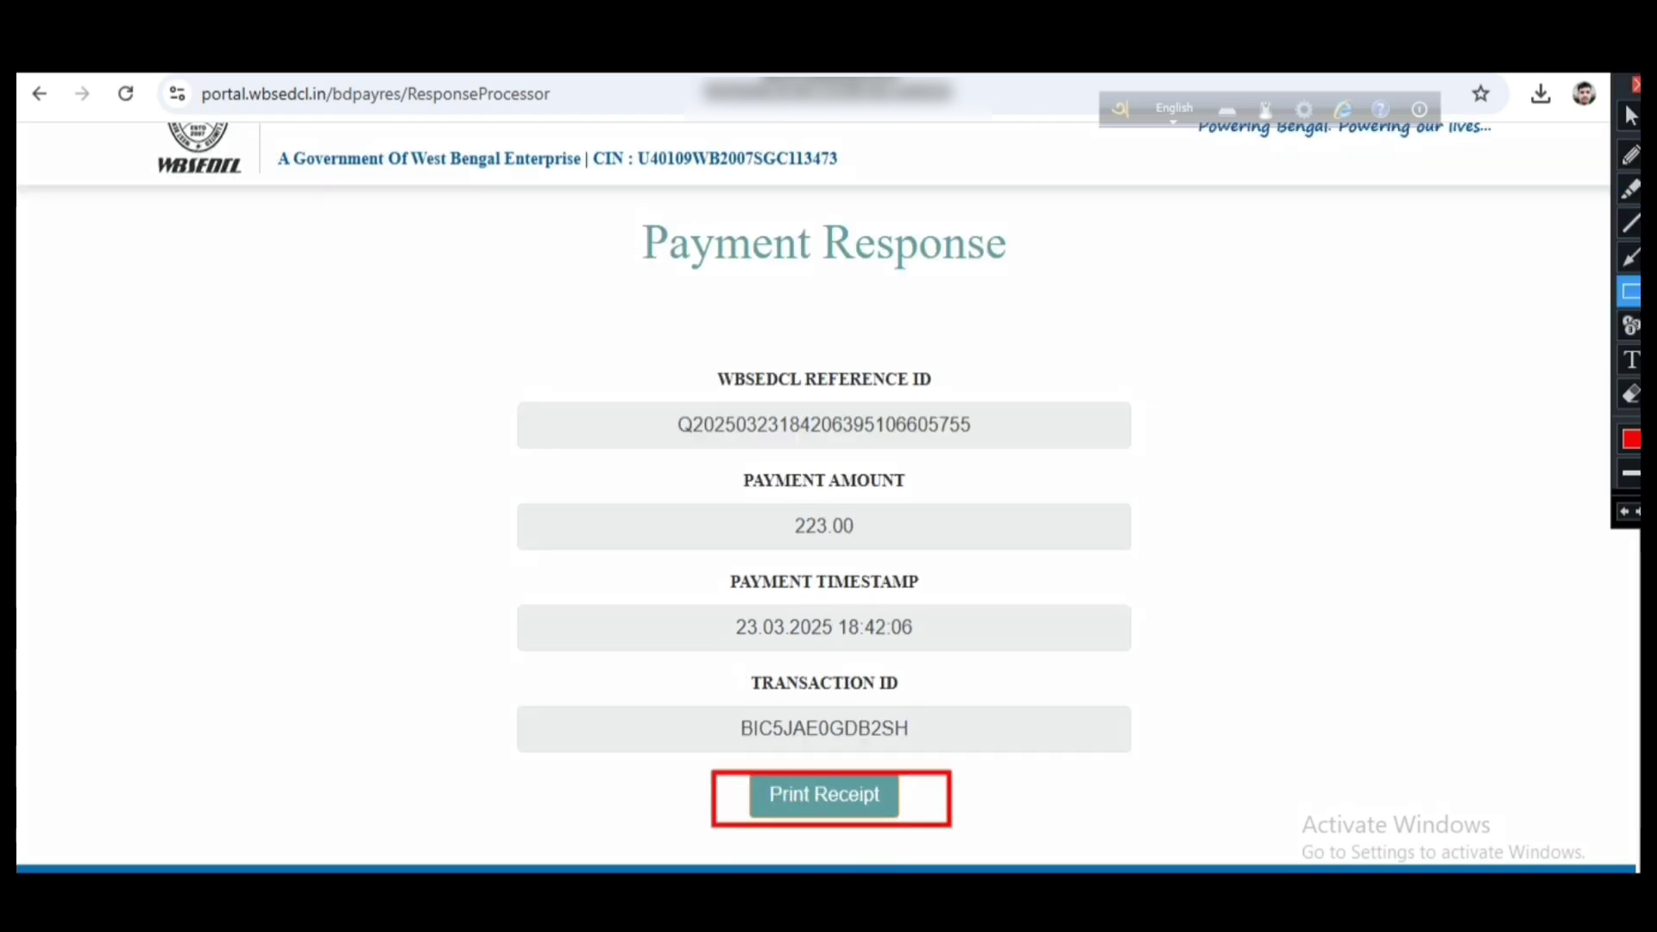
left_click(1635, 85)
Open the Rs. 223.00 transaction receipt PDF and outline its download and print controls
left_click(824, 794)
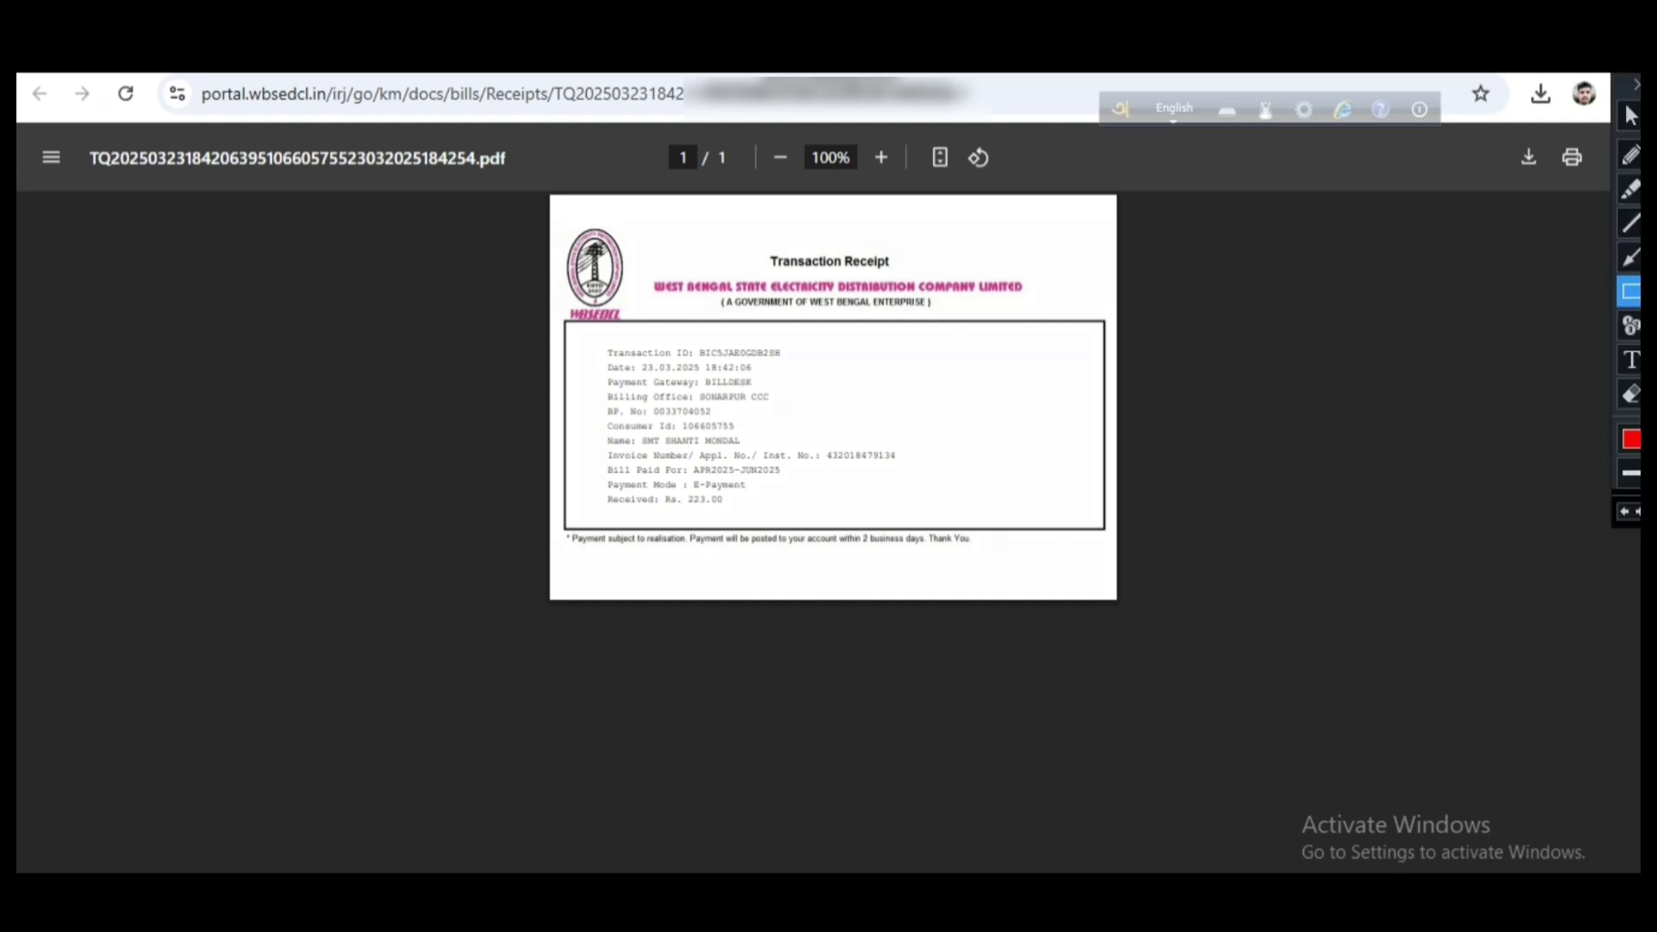
mouse_move(520, 196)
left_mouse_down()
mouse_move(679, 389)
mouse_move(1067, 511)
mouse_move(1161, 637)
left_mouse_up()
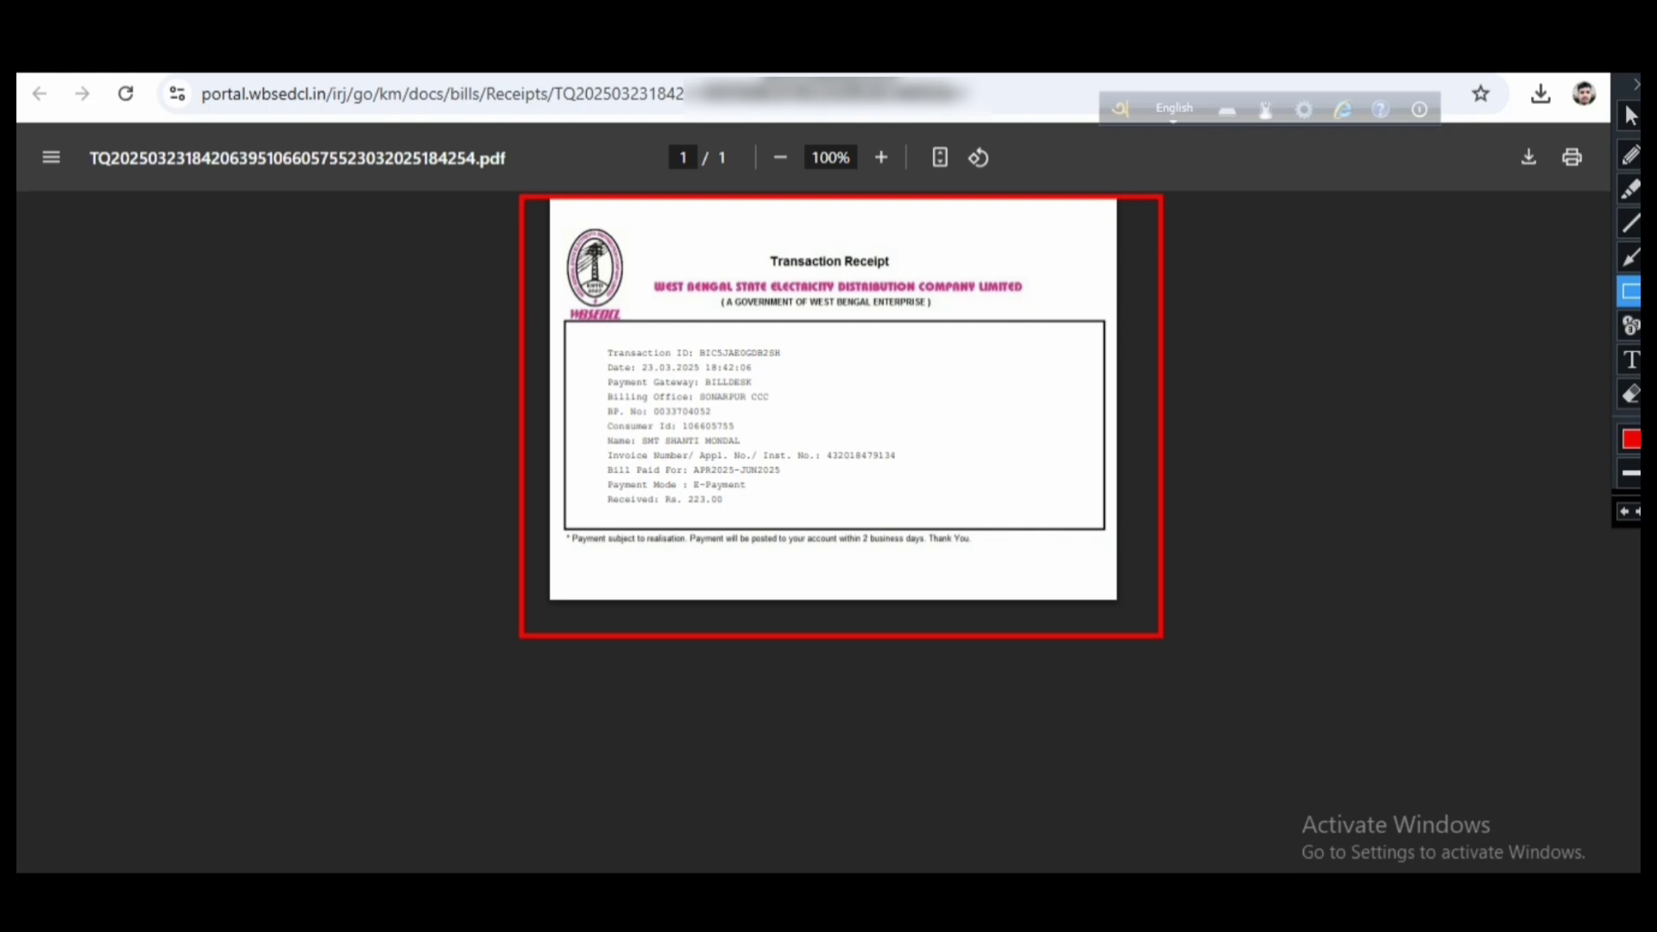
left_click_drag(1495, 143, 1542, 194)
left_click_drag(1556, 134, 1592, 196)
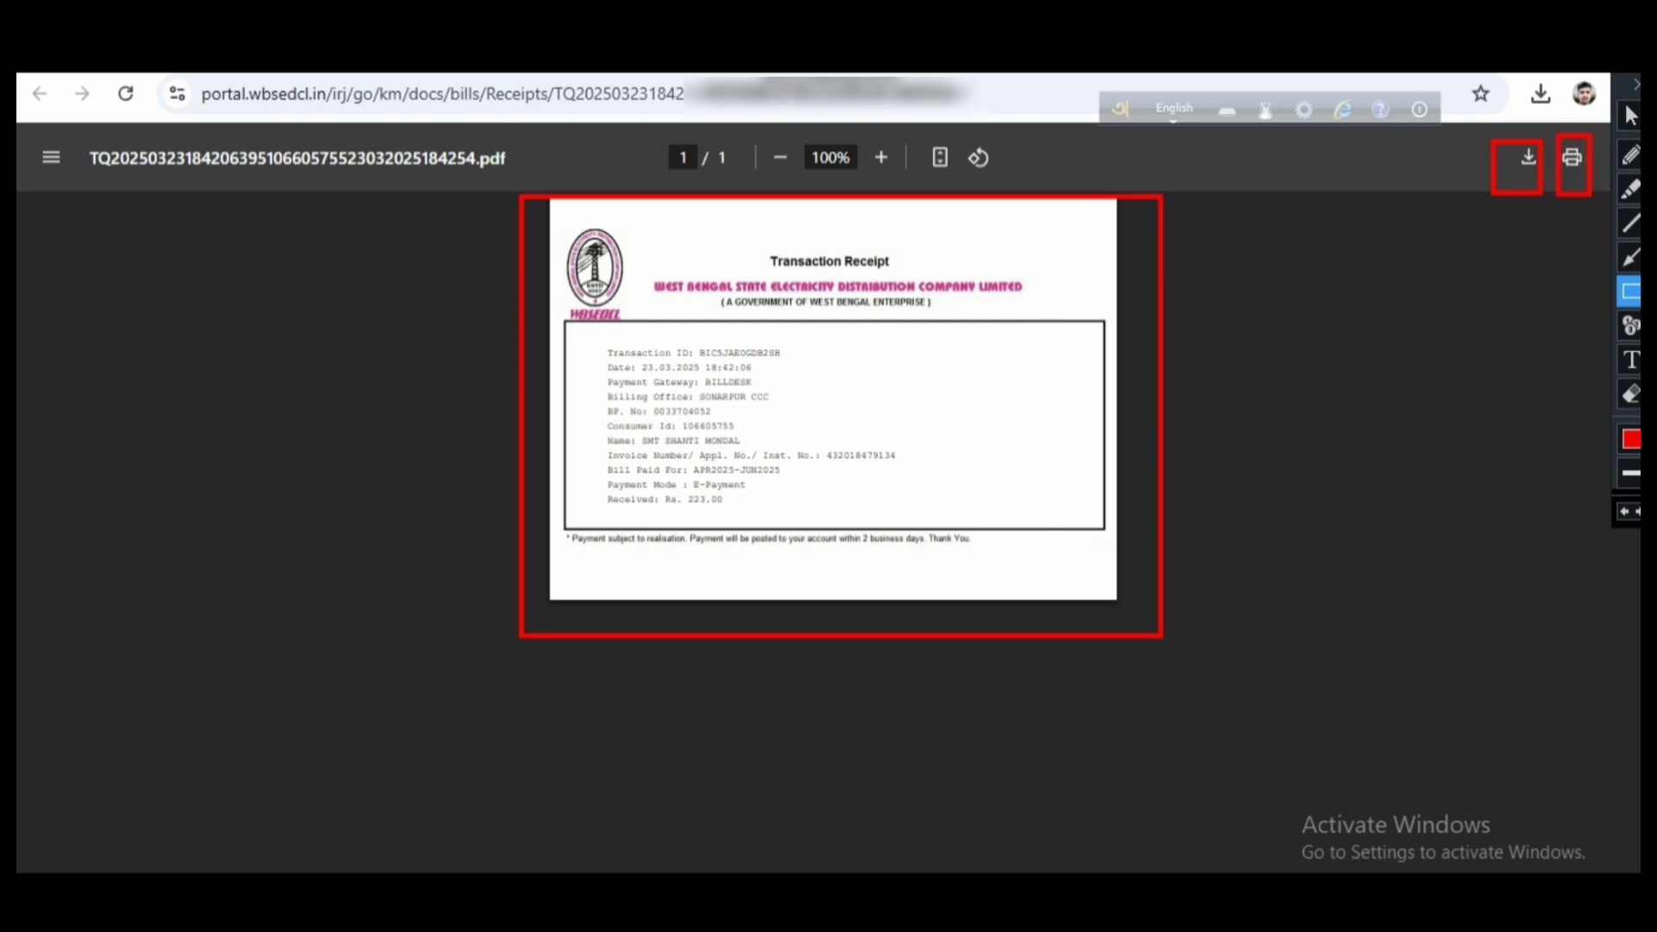